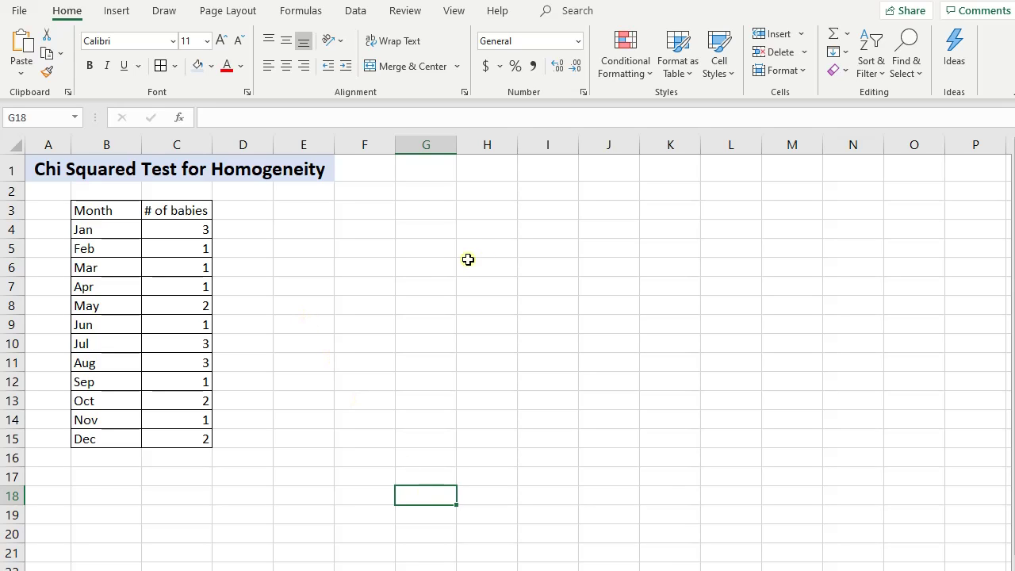
- Examine the months in column B and the number of babies recorded for each month in column C
click(104, 211)
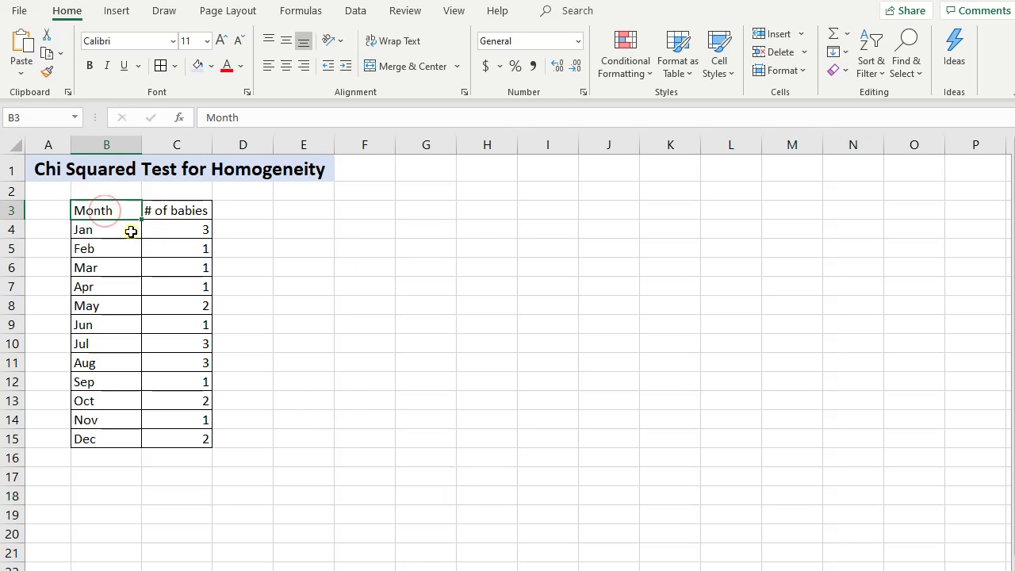
click(114, 226)
drag(113, 226, 129, 433)
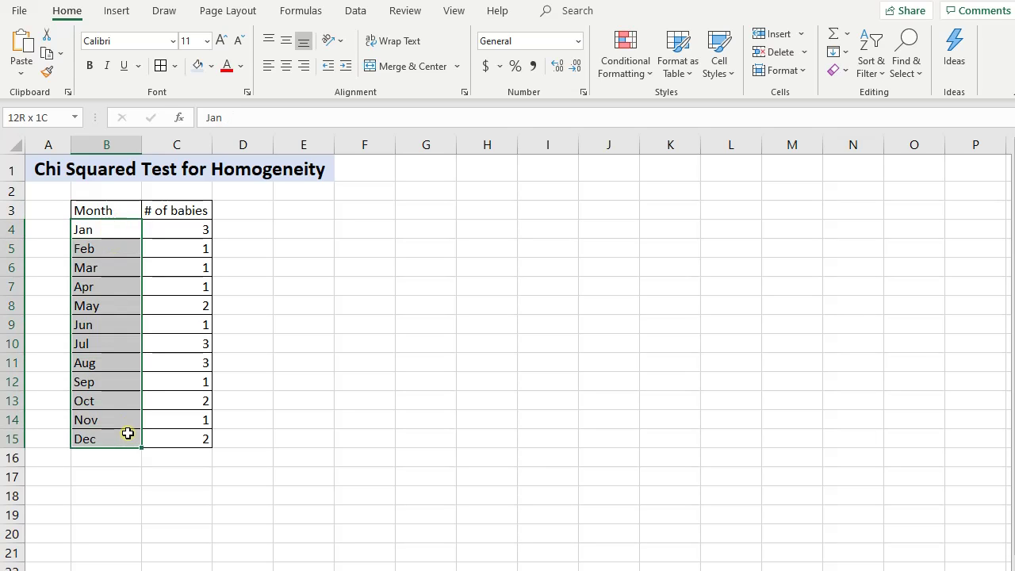
click(174, 210)
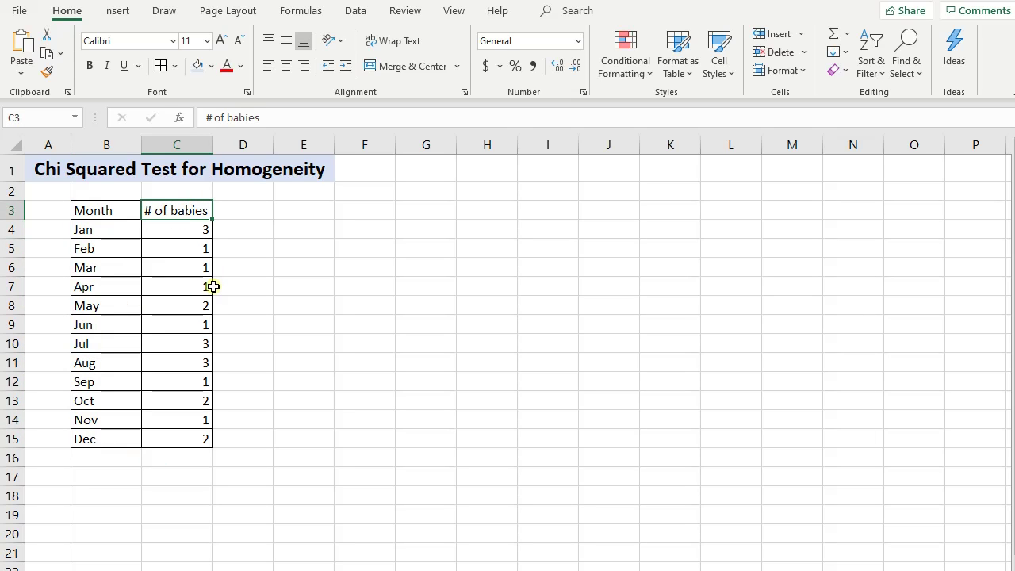
click(167, 229)
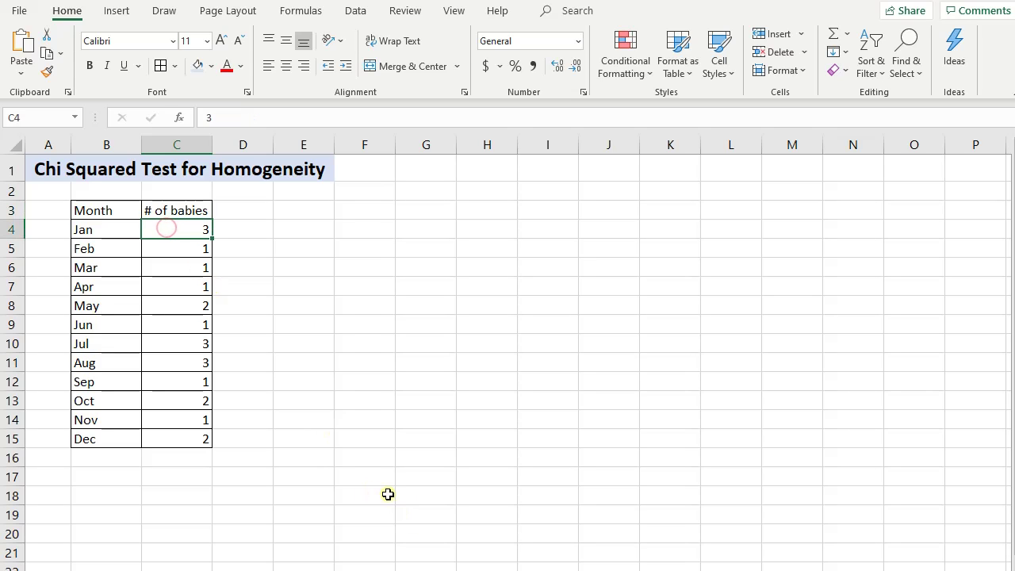
click(188, 252)
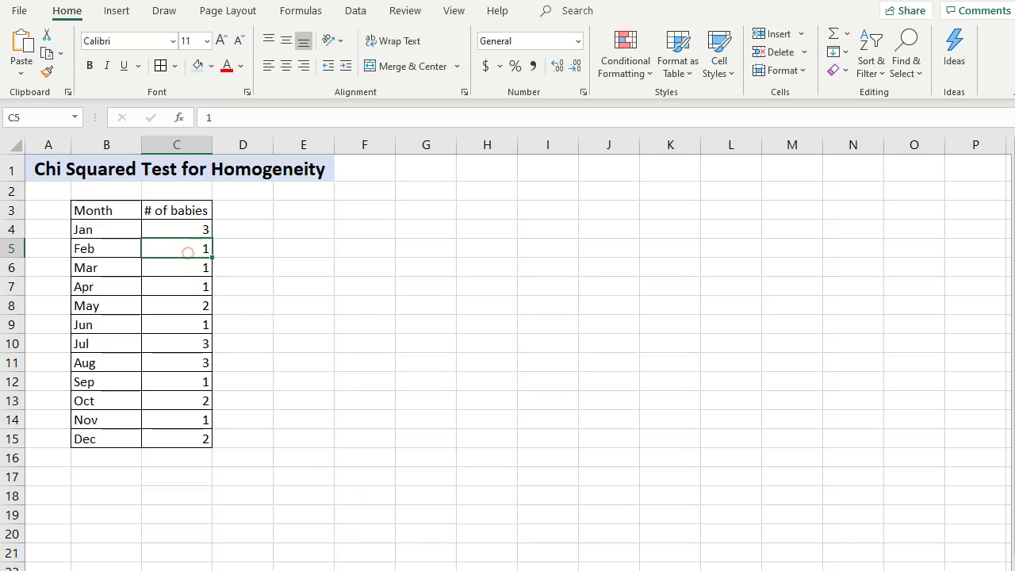
click(170, 270)
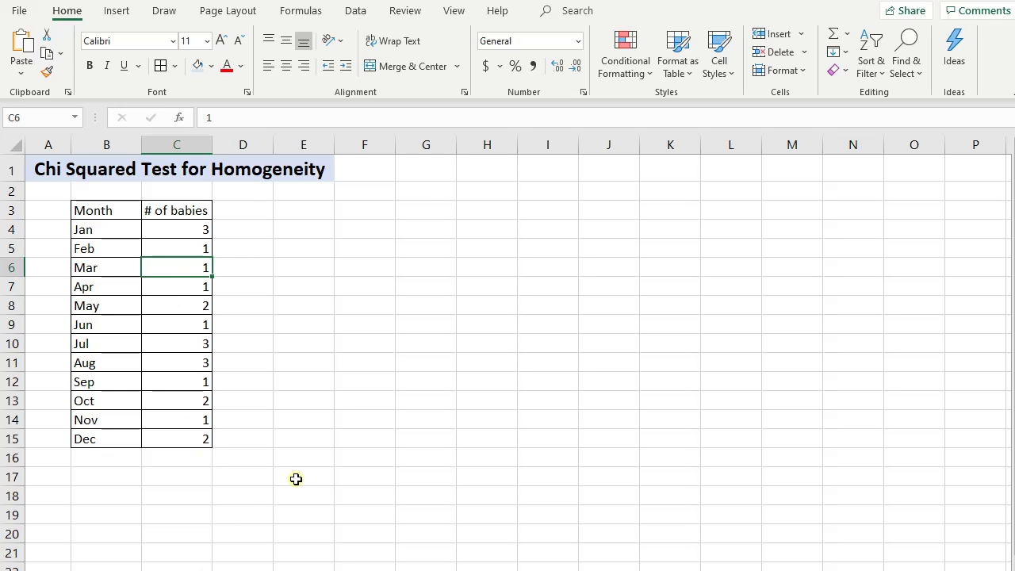
click(189, 233)
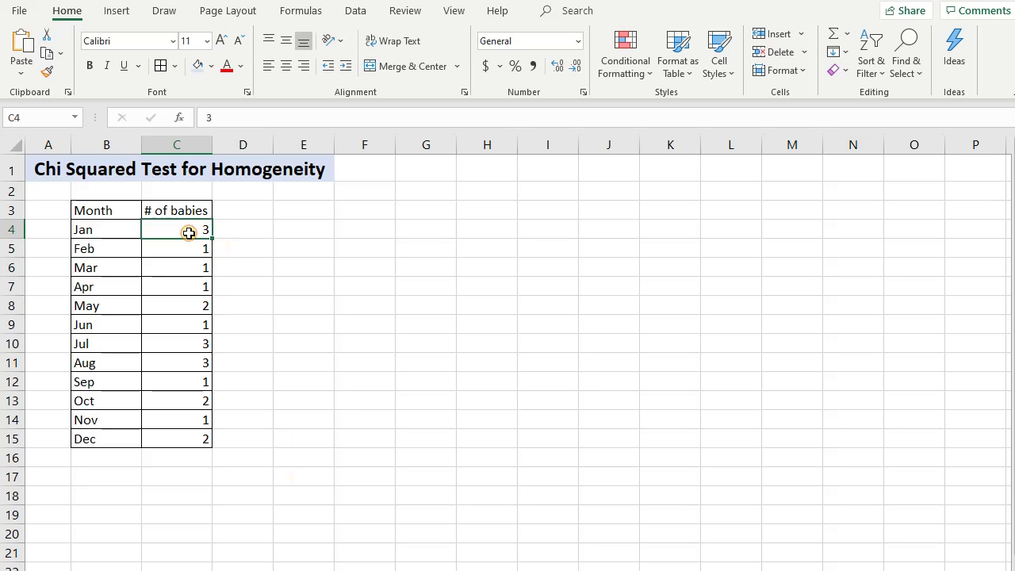
drag(189, 233, 204, 441)
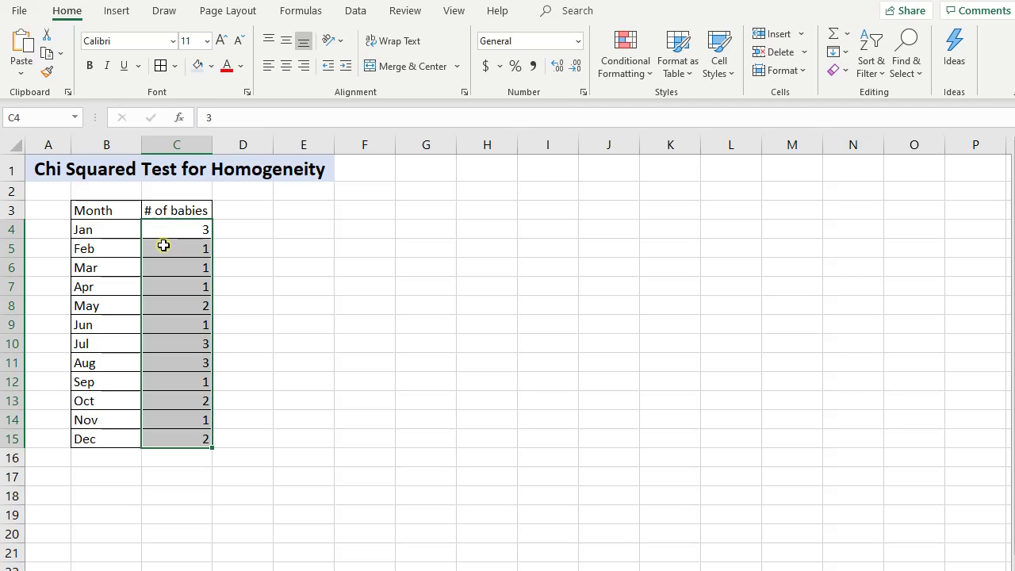
- Enter the null hypothesis "H0: homogeneity" in cell G3
click(301, 243)
click(323, 231)
key(Right)
key(Right)
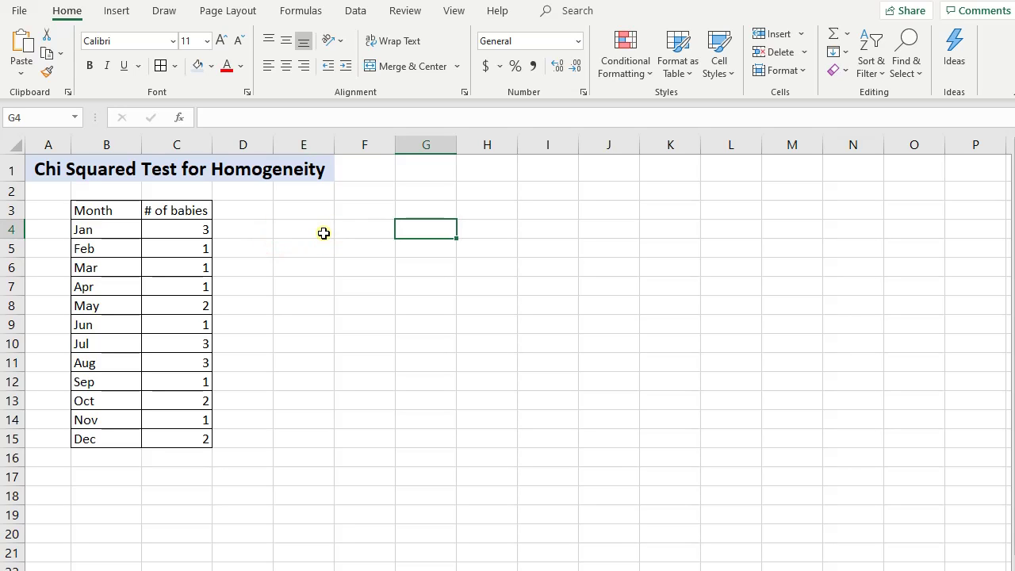
key(Up)
text(H)
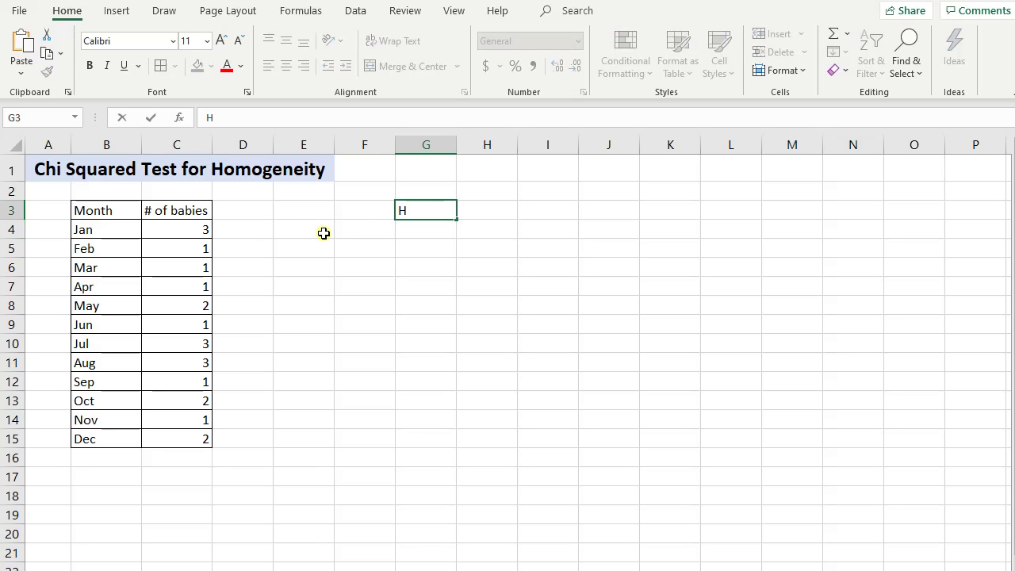
text(0: homogen)
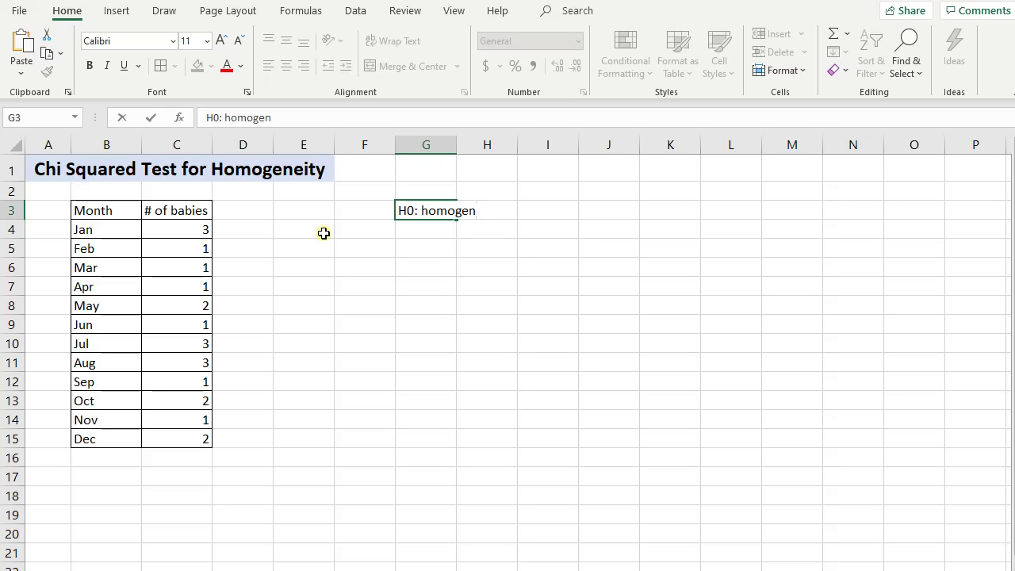
text(eity)
key(Return)
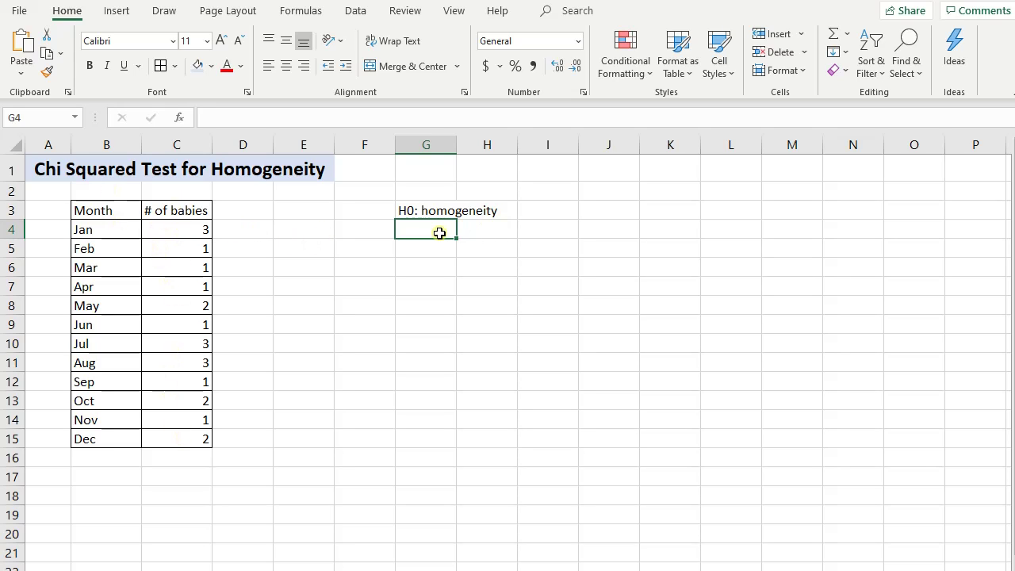
- Enter the alternative hypothesis "Ha: not homogeneity" in cell G4
text(H1)
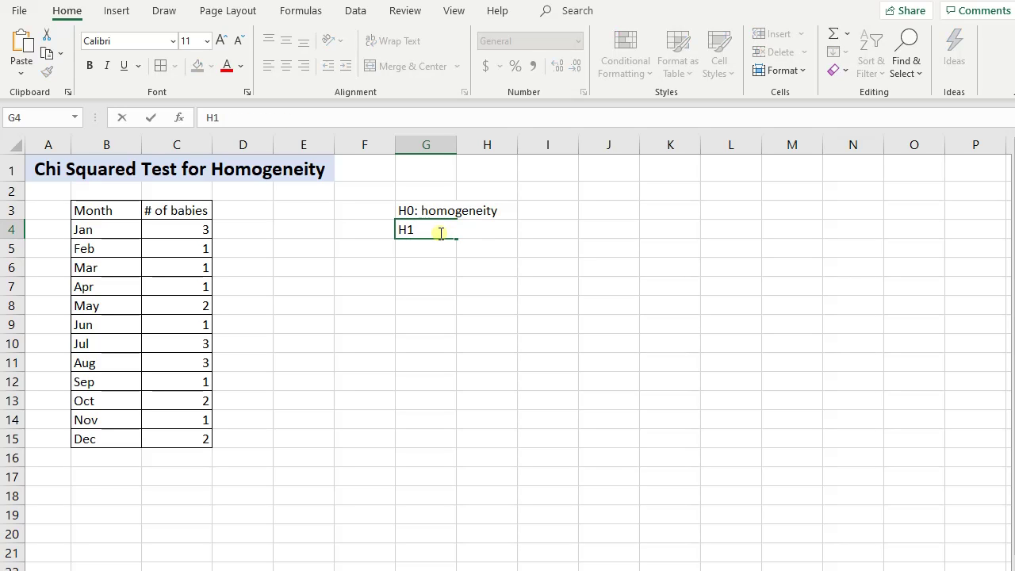
text(A:)
text( not home)
text(ogeneity)
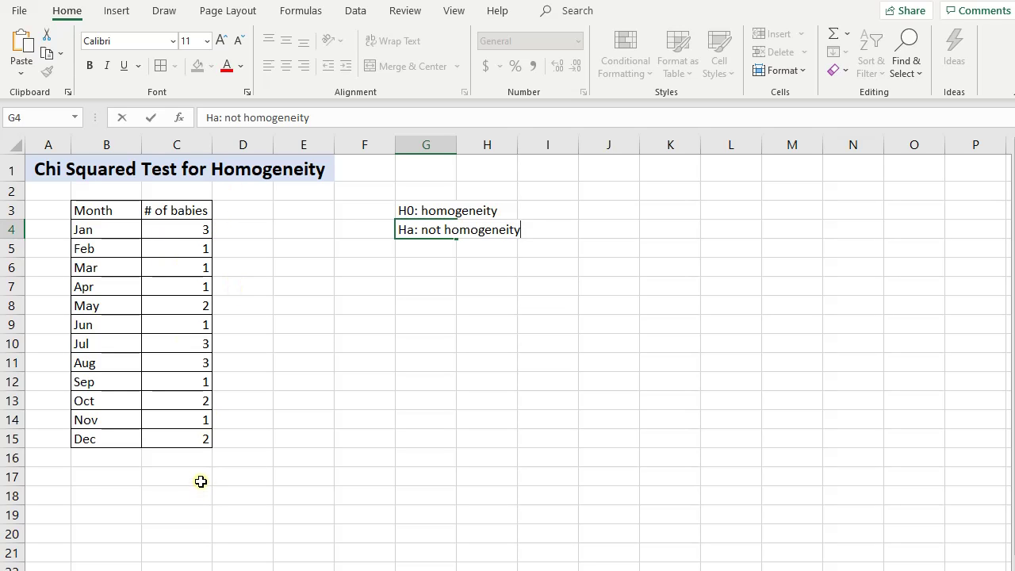
click(207, 516)
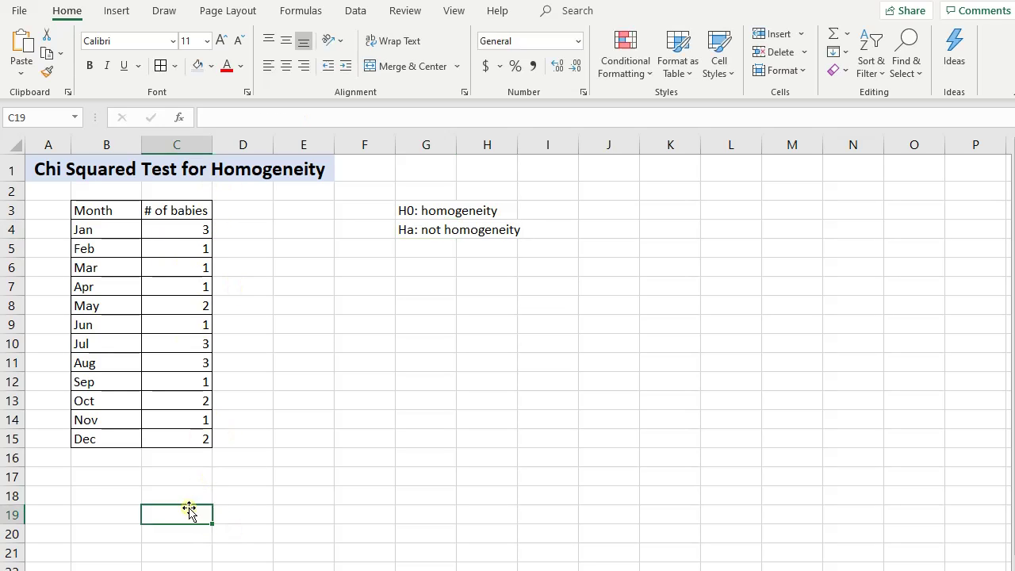
- Add the label "Total" in cell B16 below the month list
click(191, 474)
key(Up)
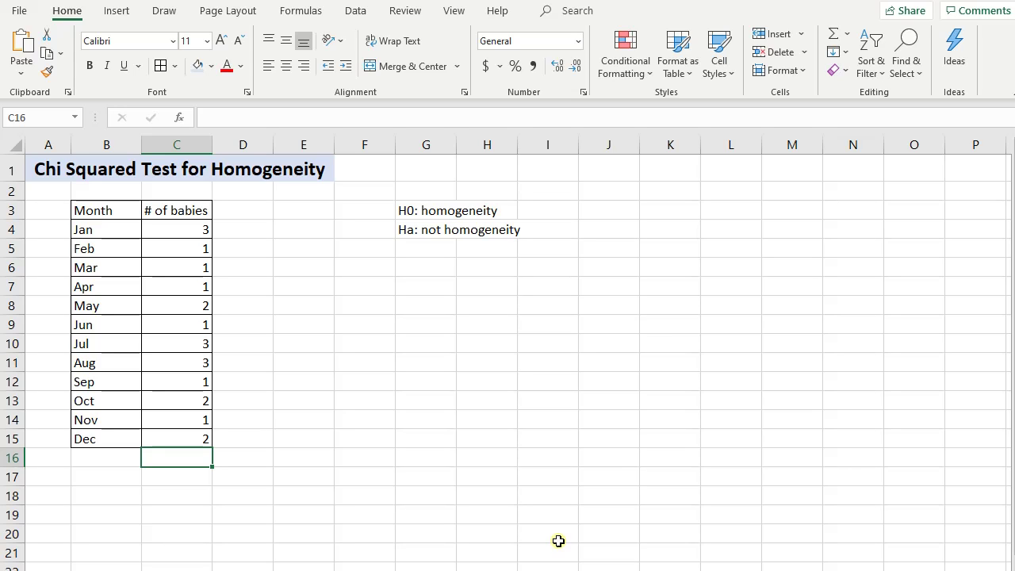
key(Left)
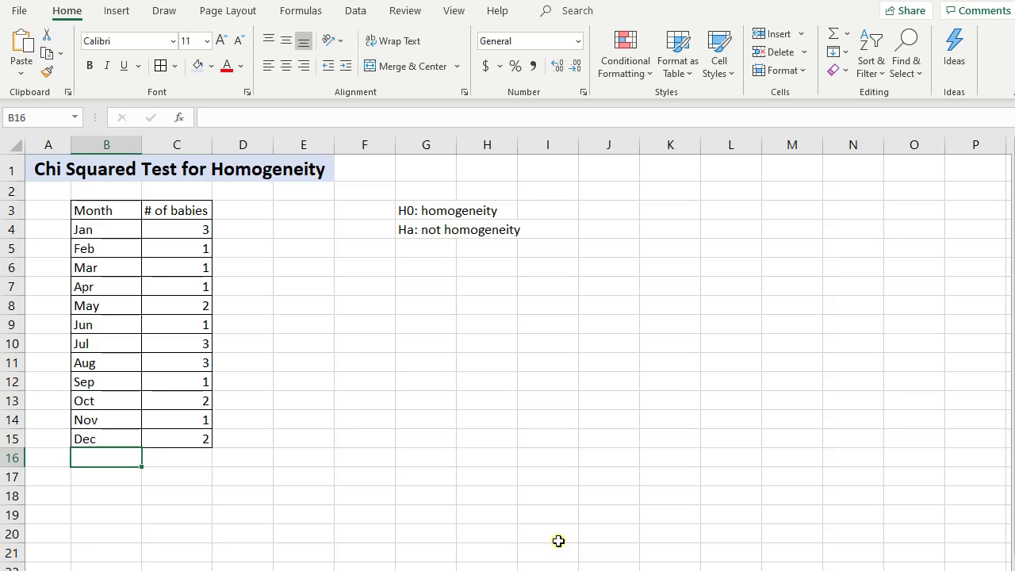
text(Total)
key(Tab)
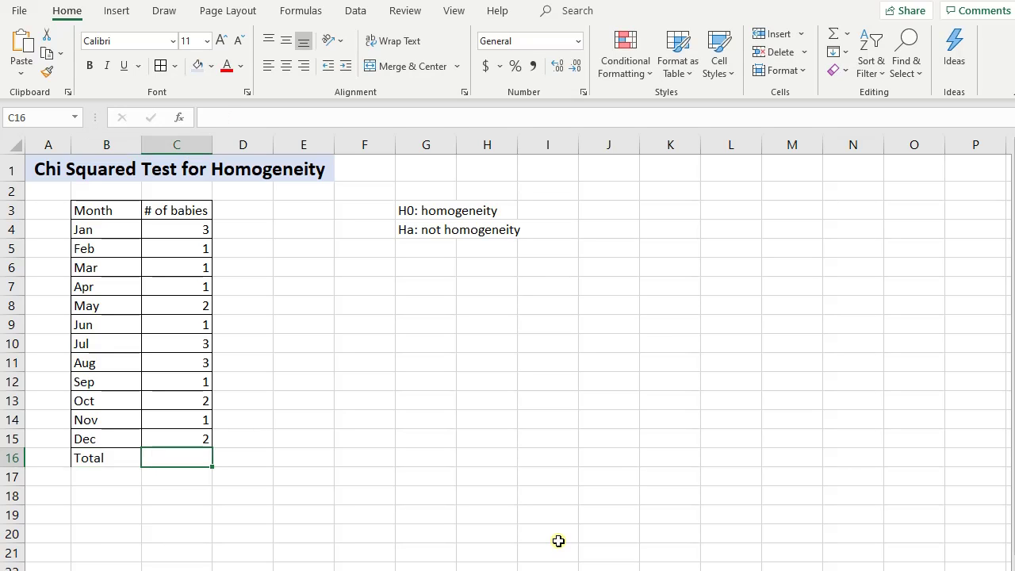
- Sum the baby counts in cell C16 with the formula =sum(C4:C15)
text(=)
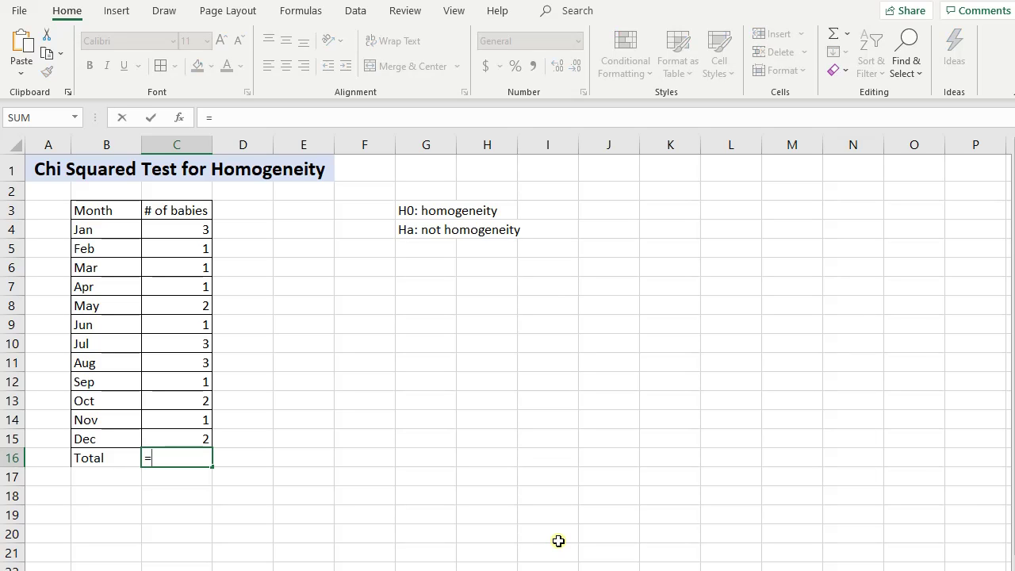
text(sum)
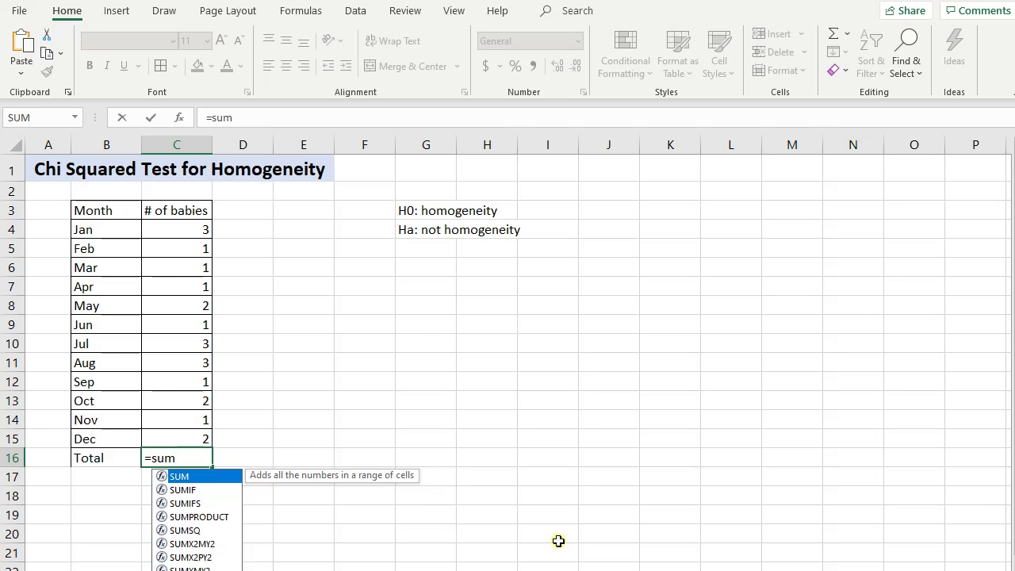
text(()
click(188, 231)
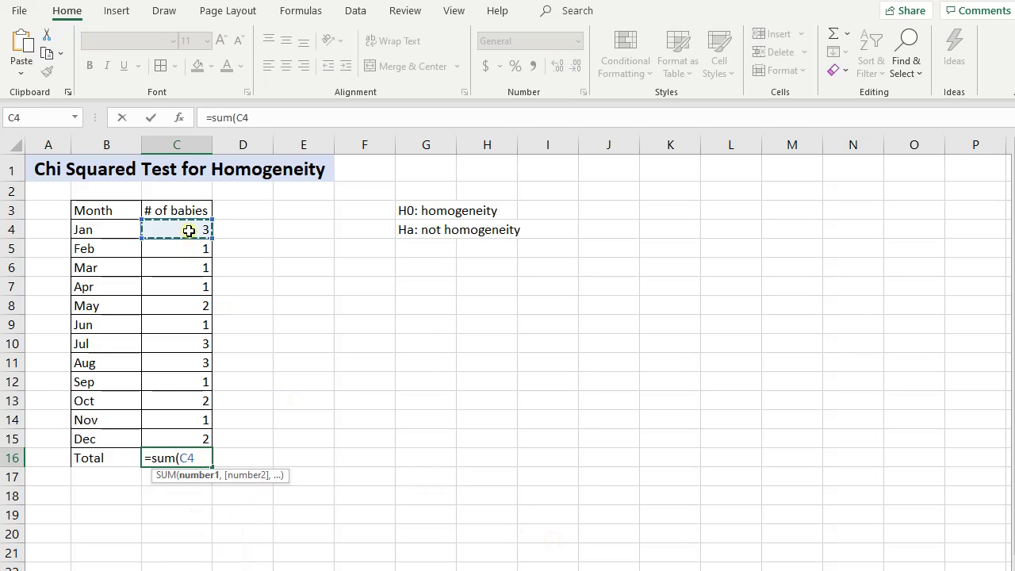
drag(188, 231, 191, 437)
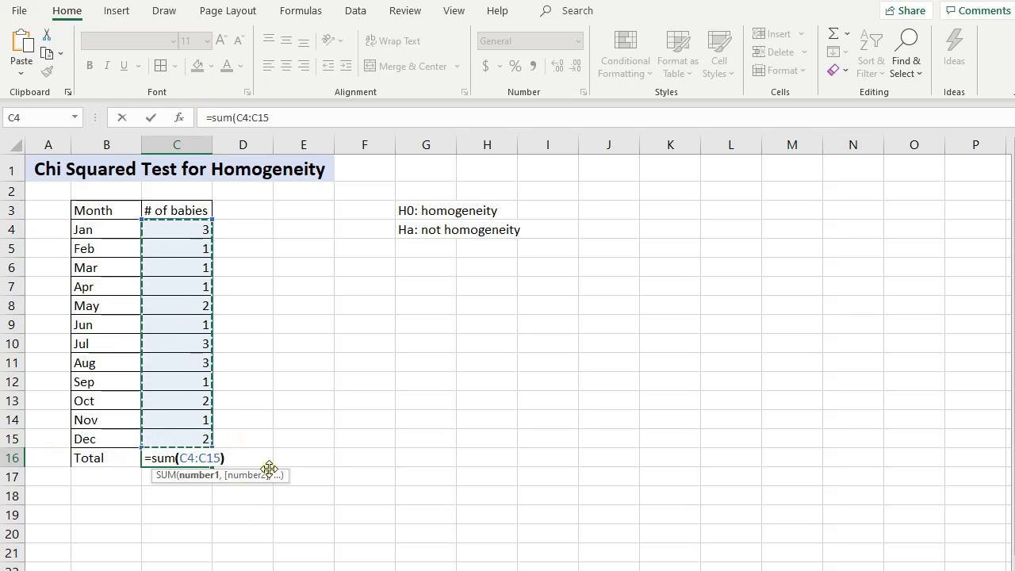
text())
key(Return)
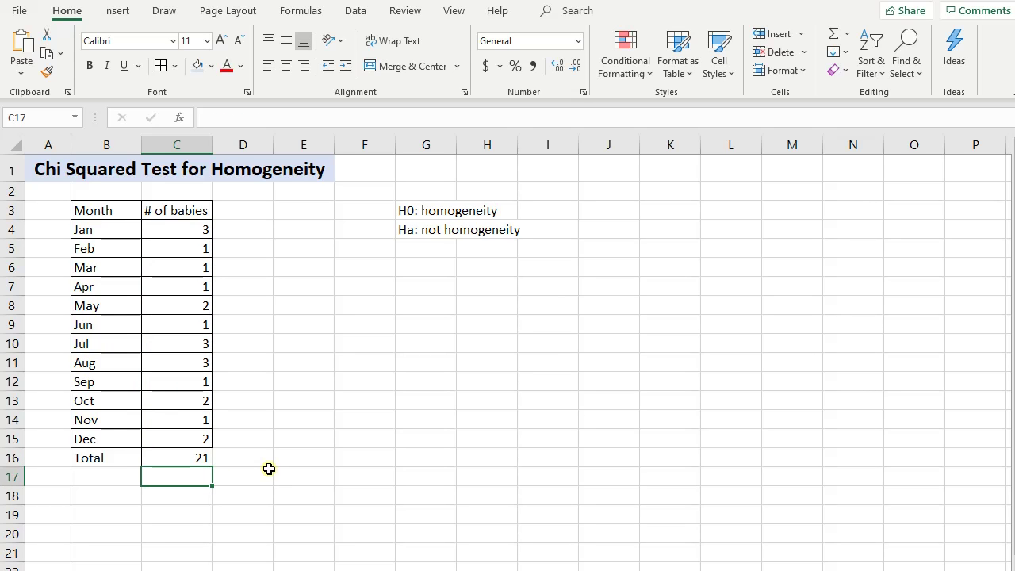
- Enter the column heading "Expected" in cell D3 beside the "# of babies" heading
click(269, 467)
key(Up)
key(Up)
key(Up)
key(Up)
key(Up)
key(Up)
key(Up)
key(Up)
key(Up)
key(Up)
key(Up)
key(Up)
key(Up)
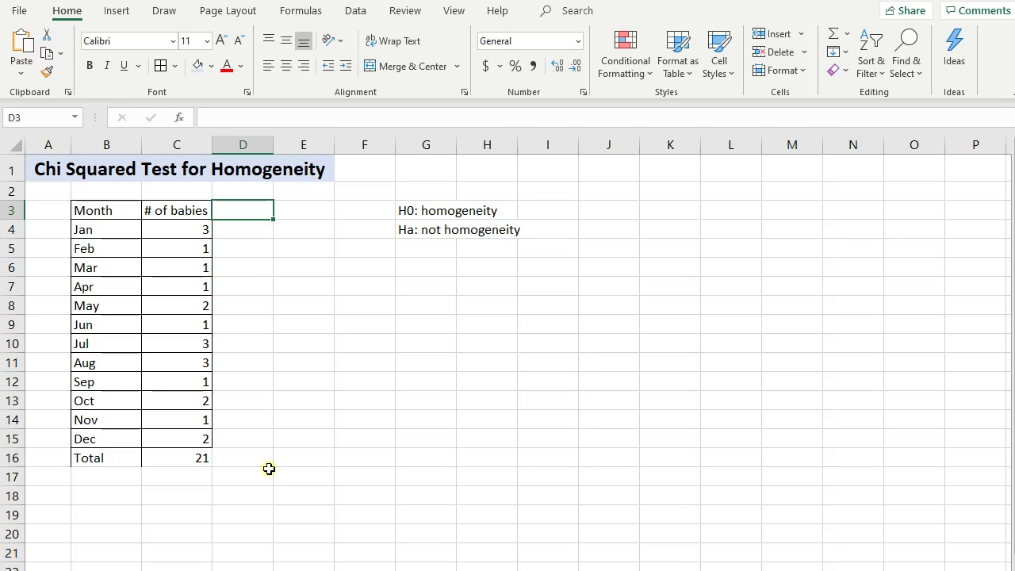
key(Down)
key(Up)
text(Ex)
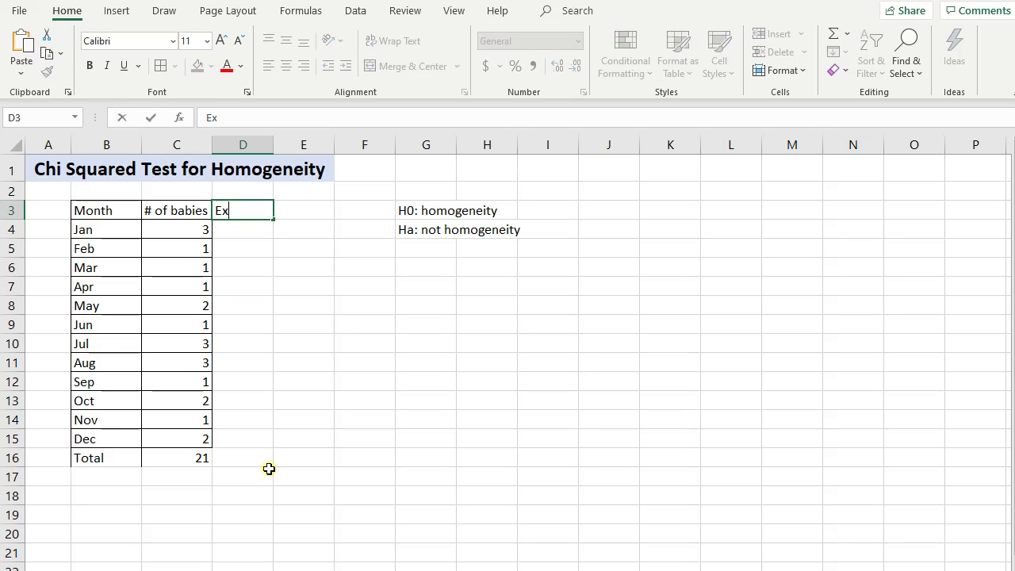
text(pected)
key(Up)
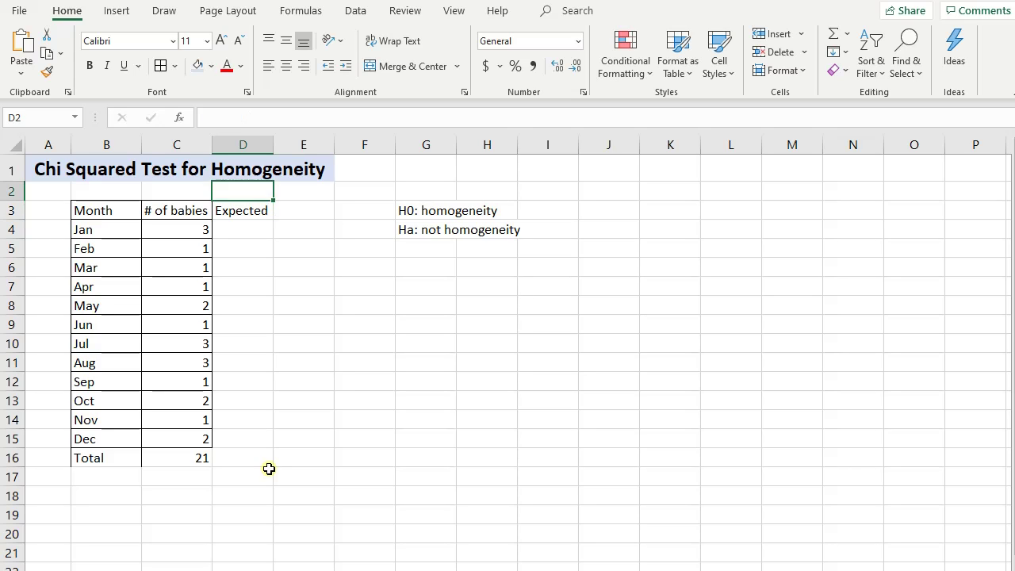
- Enter the heading "Observed" in cell C2 above the "# of babies" heading
key(Left)
key(Down)
key(Up)
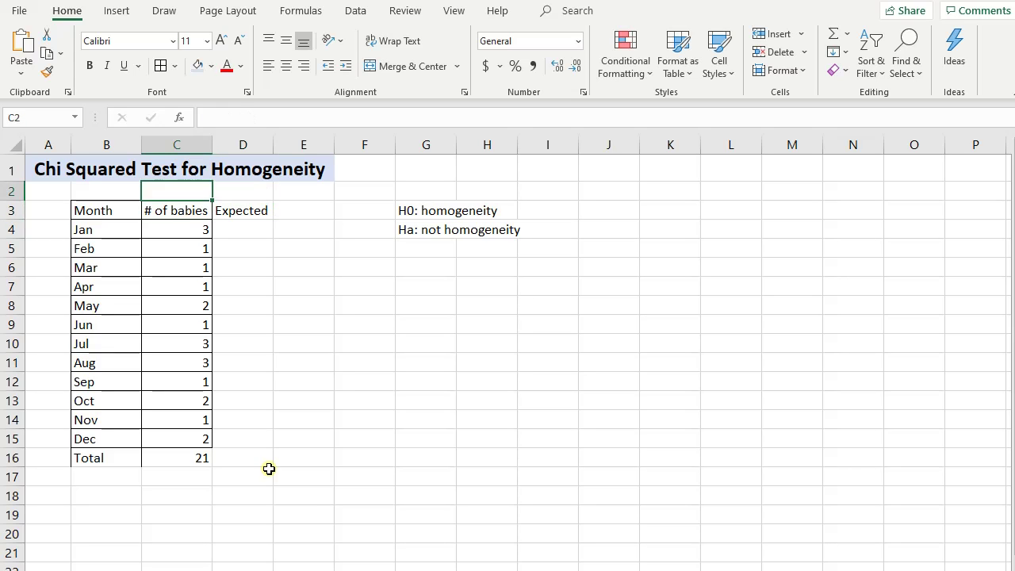
text(Oc)
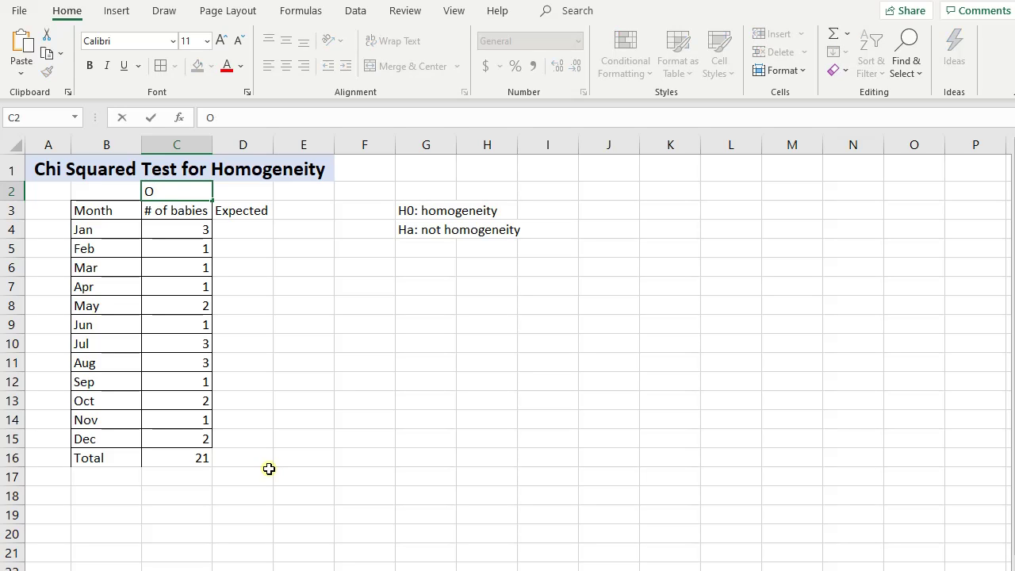
key(BackSpace)
text(Observed)
key(Return)
- Move the "Expected" heading from D3 up to D2 so it lines up with "Observed"
key(Right)
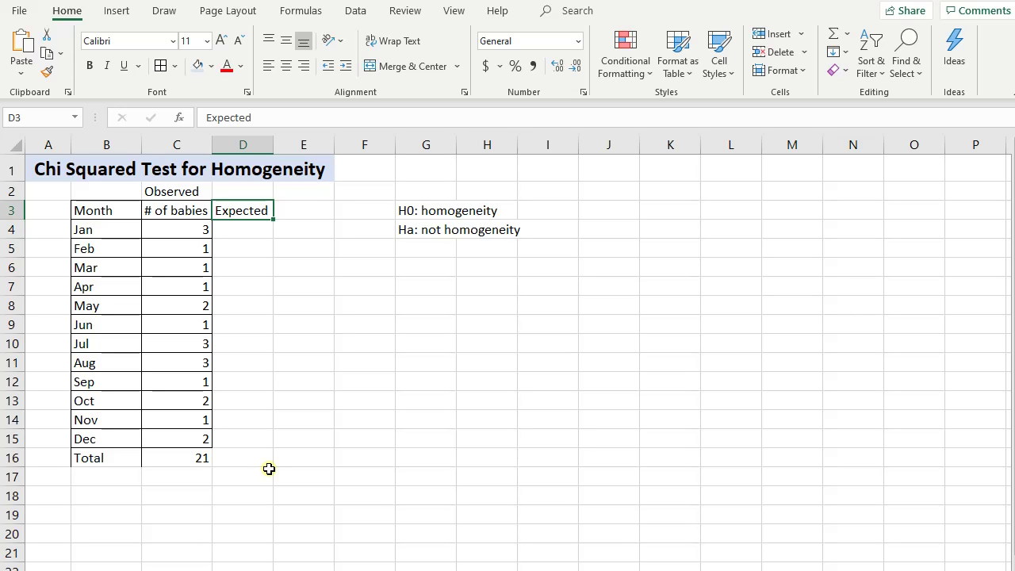
key(ctrl+x)
key(Up)
key(ctrl+v)
- Copy the "# of babies" heading from C3 into D3 under "Expected"
key(Down)
key(Left)
key(ctrl+c)
key(Right)
key(ctrl+v)
- Calculate January's expected number of babies in D4 with =21/12 and fill the formula down to December in D15
key(Down)
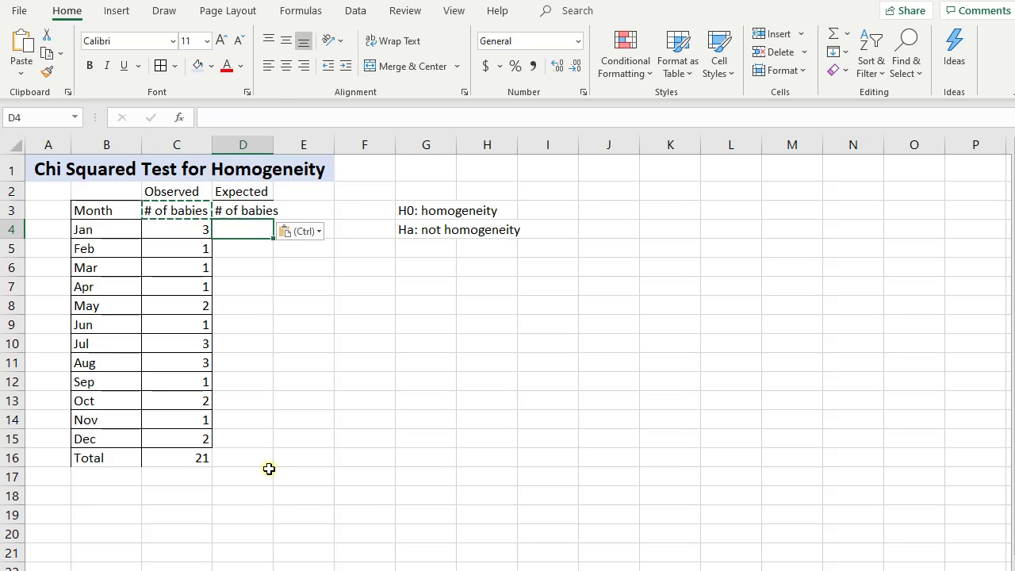
text(=)
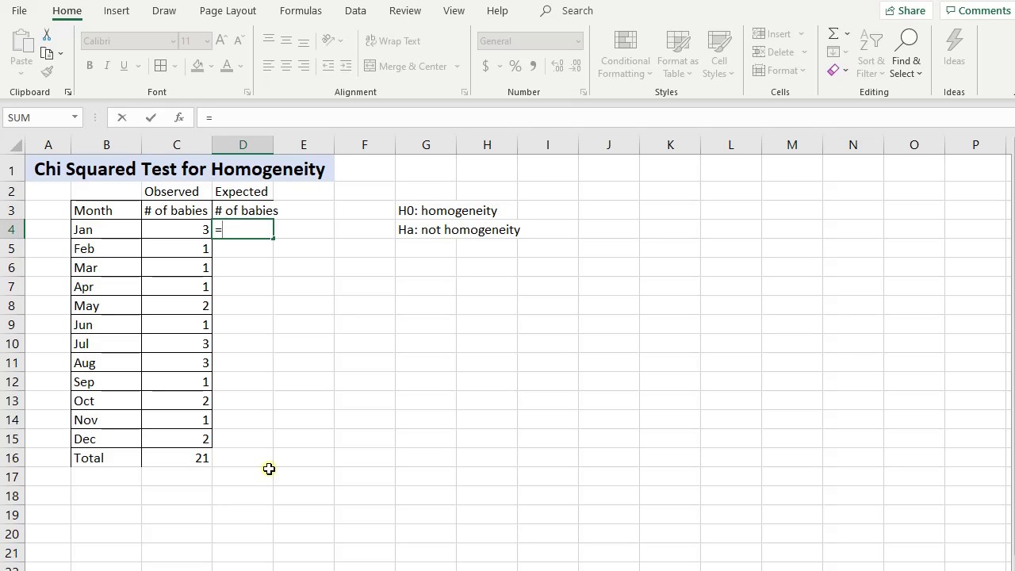
text(21)
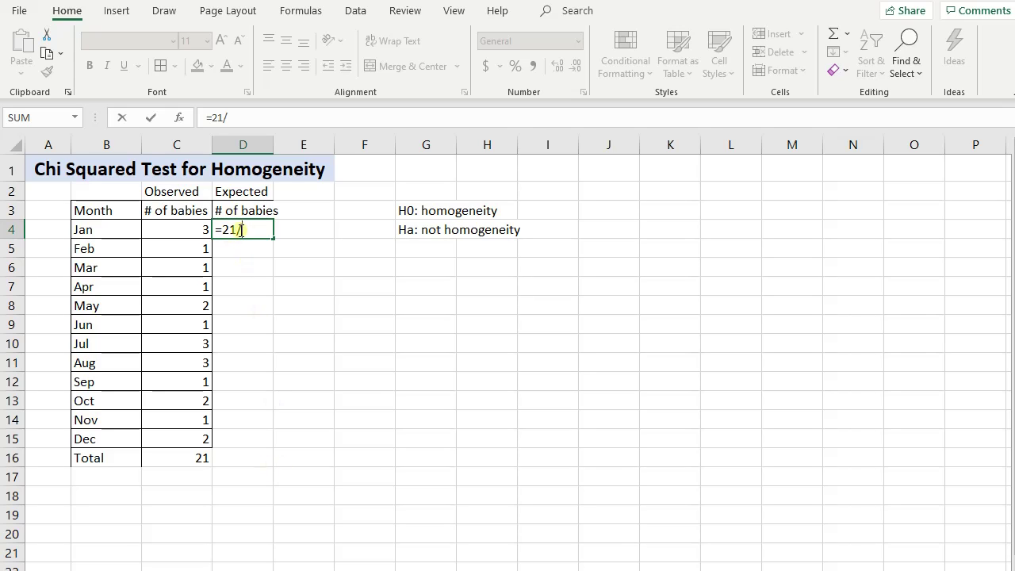
text(/12)
key(Return)
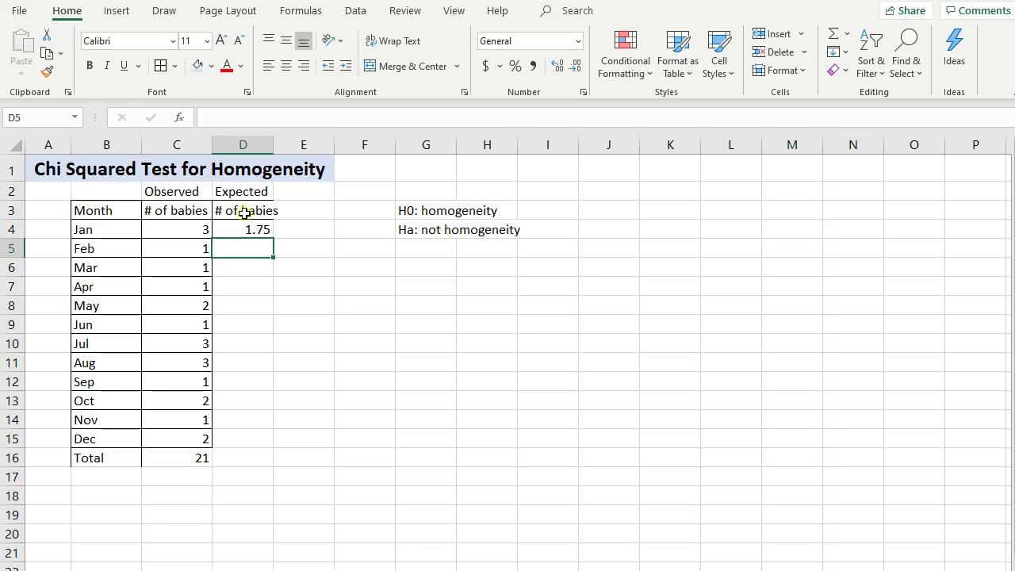
click(262, 229)
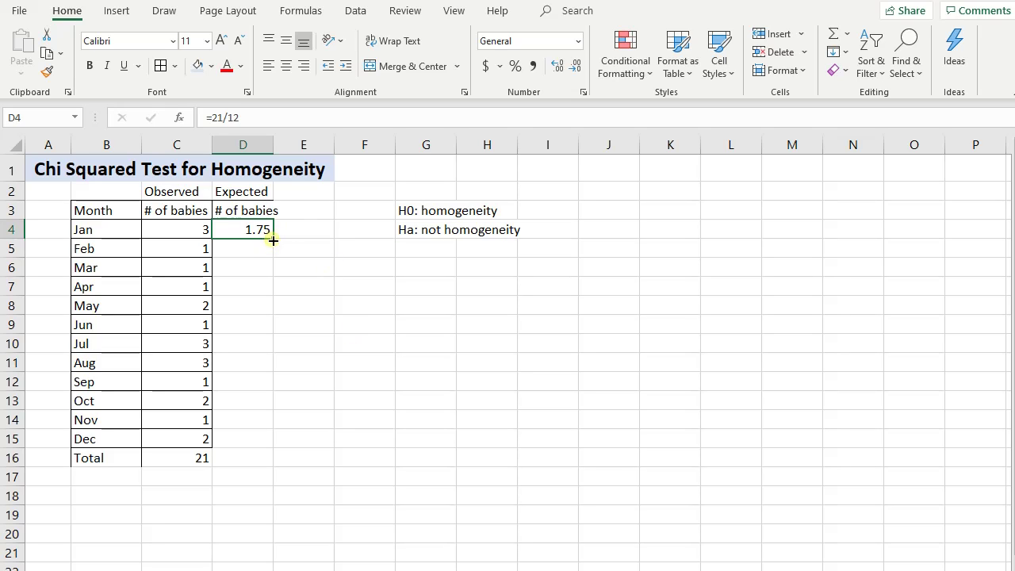
drag(272, 239, 277, 447)
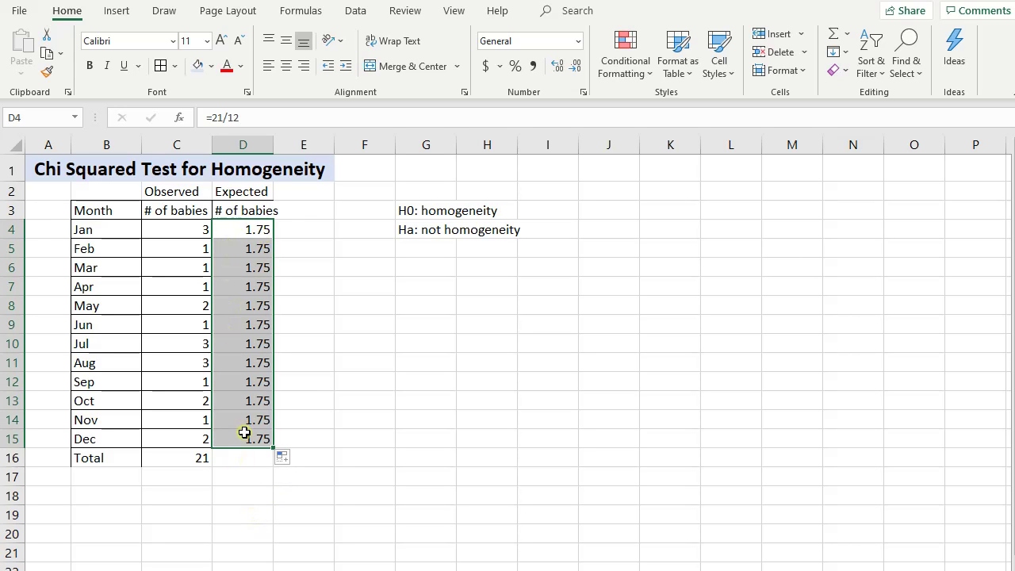
- Copy the total formula from C16 into D16 so it sums the expected values D4:D15, and check both SUM ranges
click(209, 463)
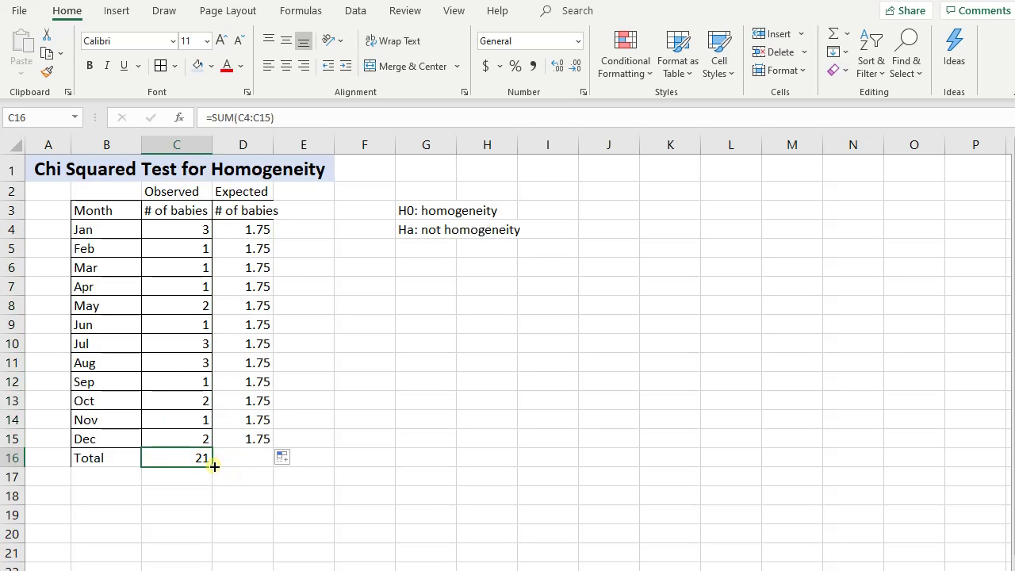
drag(216, 466, 267, 459)
double_click(262, 459)
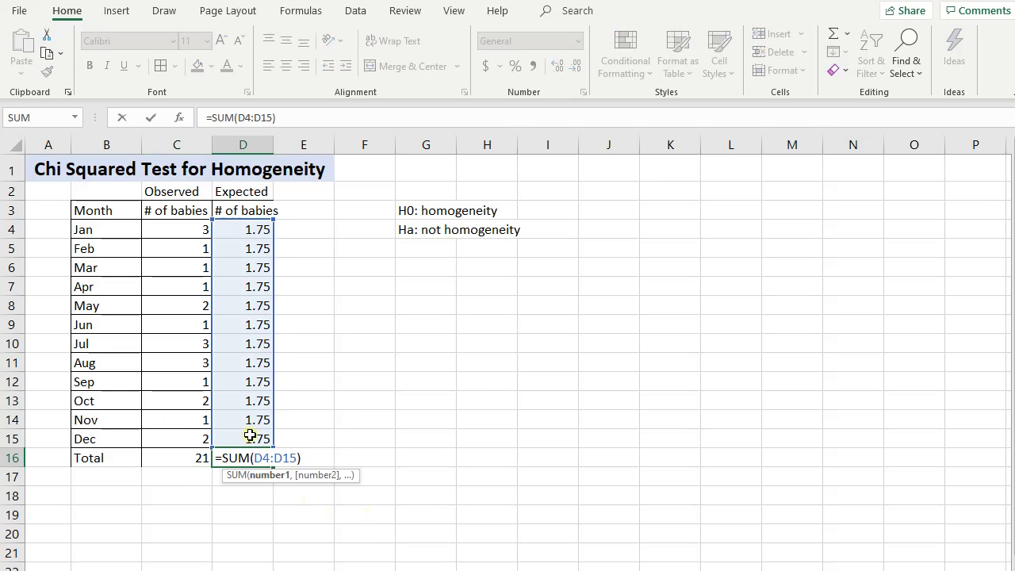
key(Return)
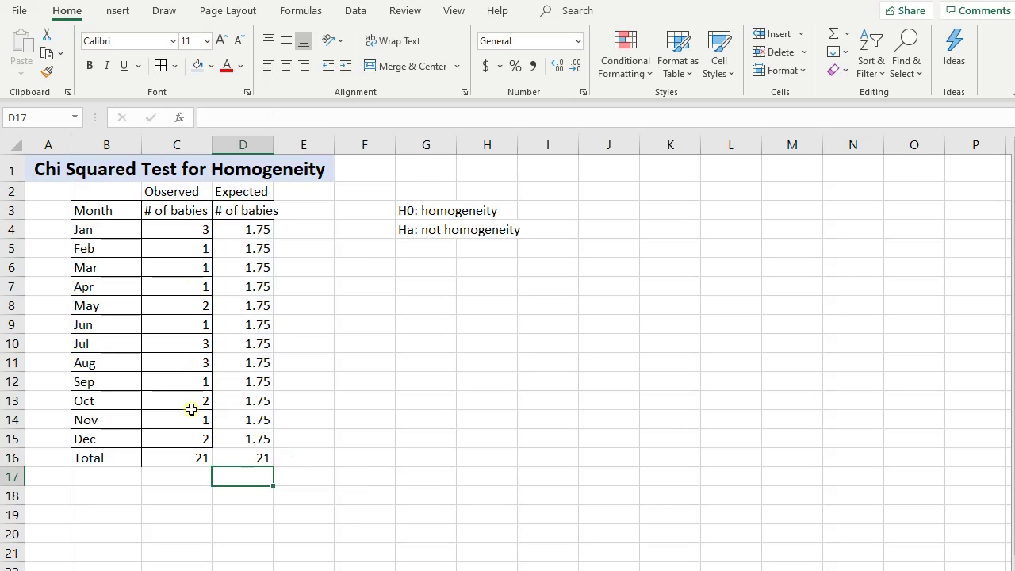
double_click(176, 457)
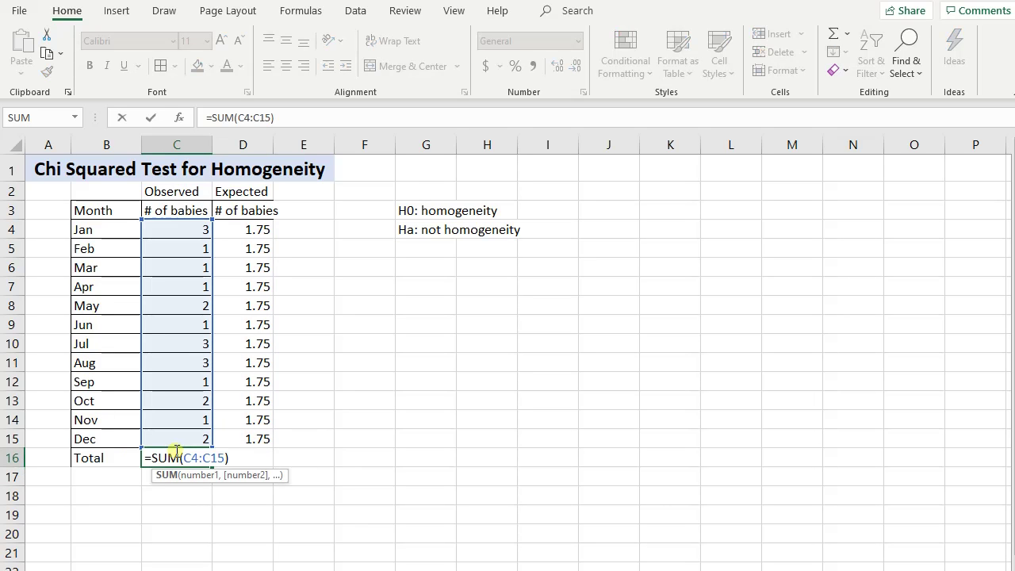
key(Return)
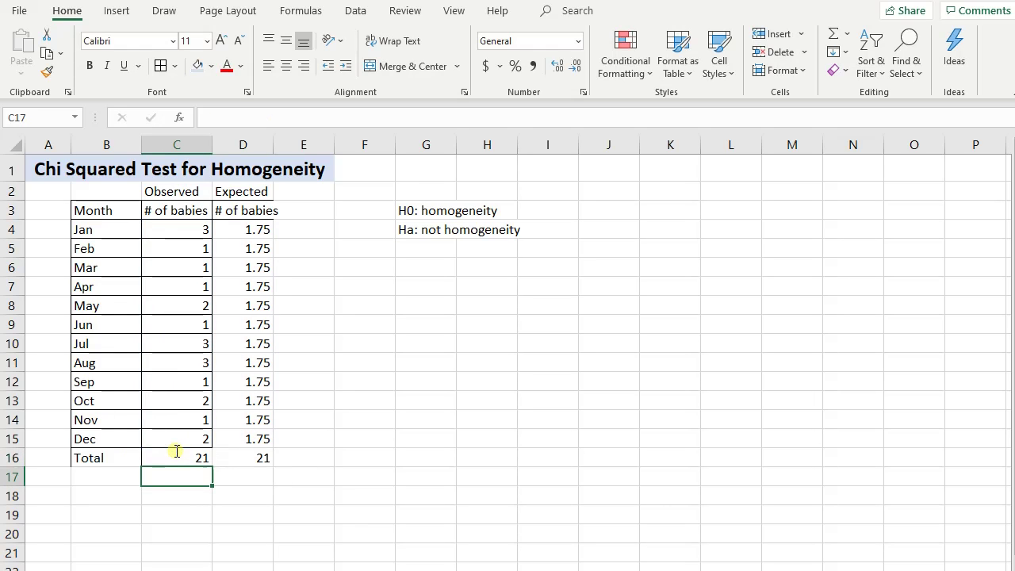
- Change January's expected formula in D4 to =$C$16/12, using an absolute reference to the observed total
click(238, 227)
double_click(239, 227)
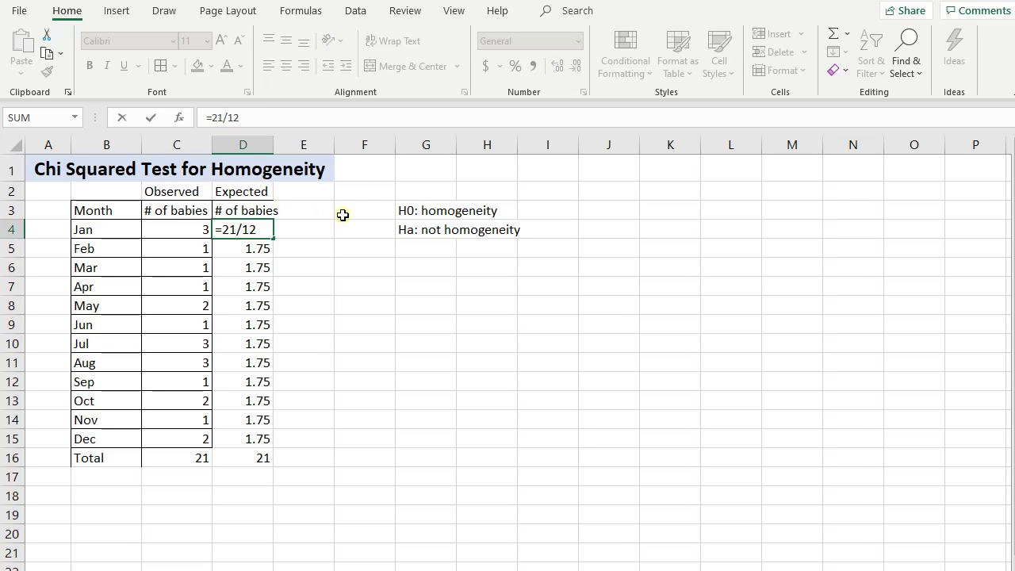
key(BackSpace)
key(BackSpace)
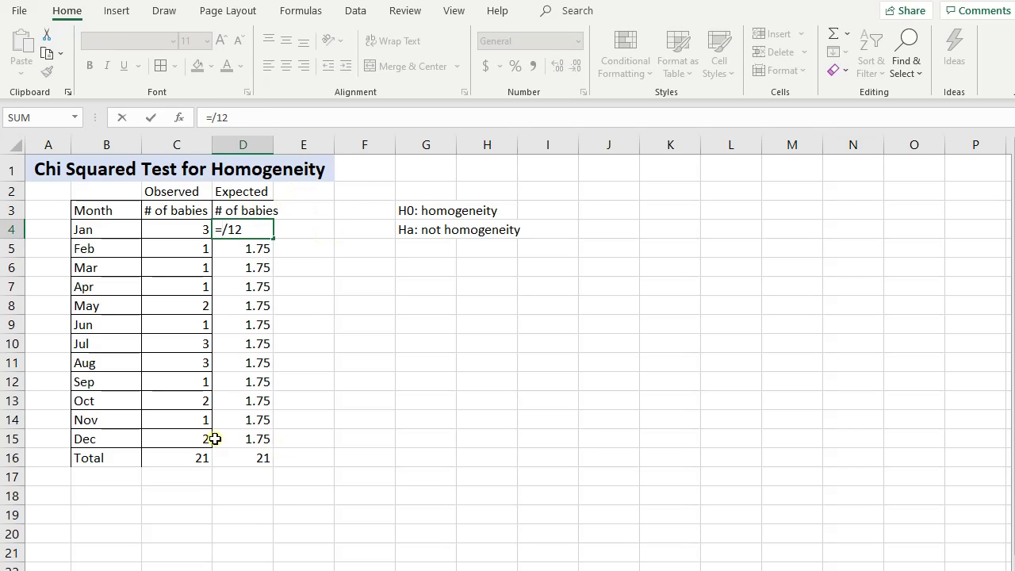
click(183, 457)
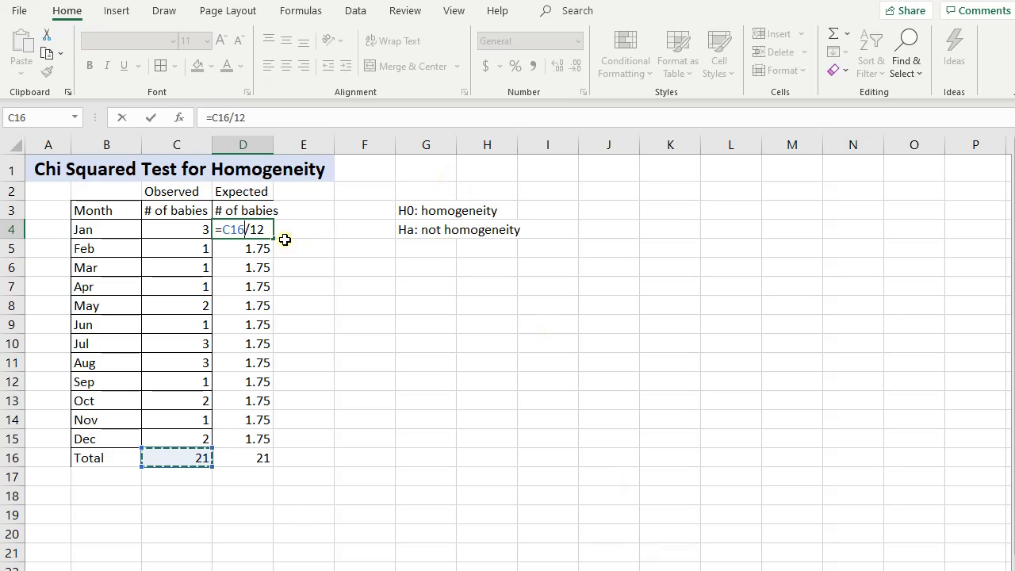
click(231, 229)
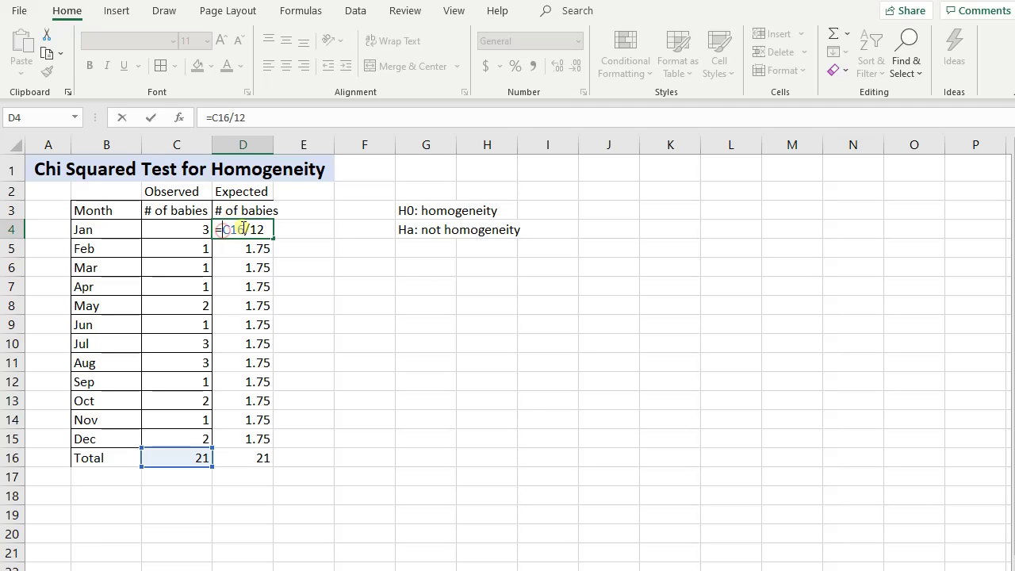
text($C)
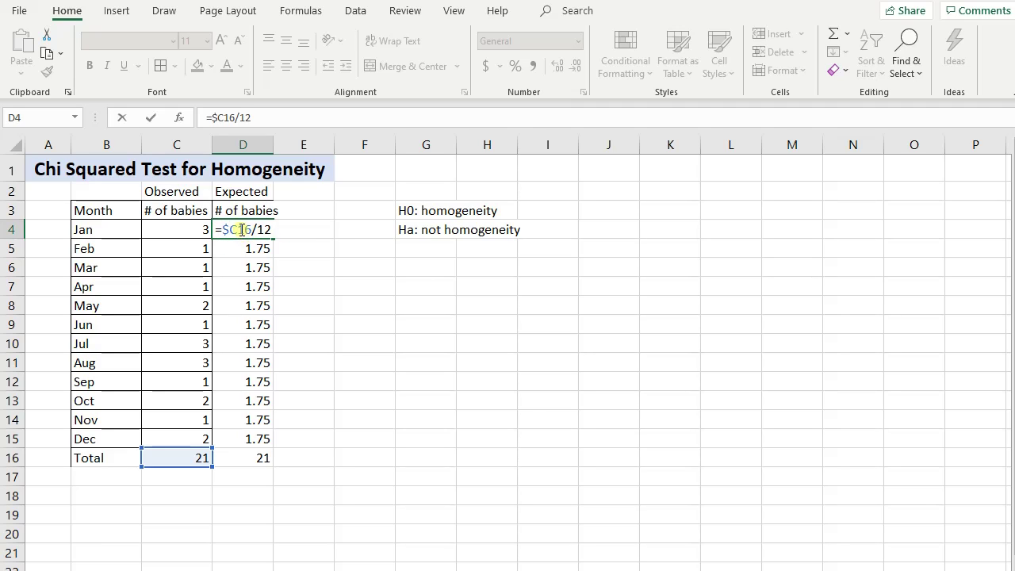
text($)
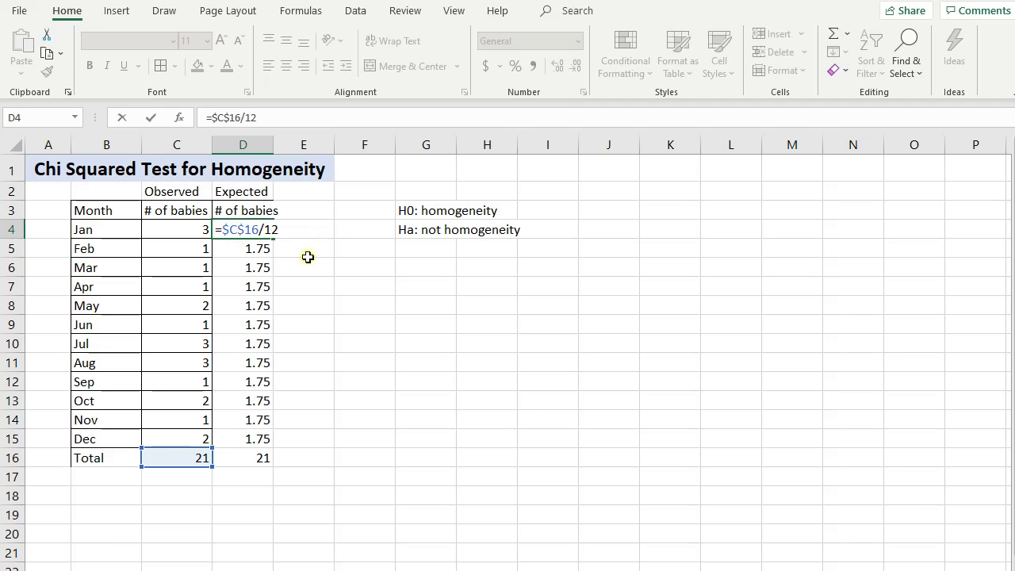
key(Return)
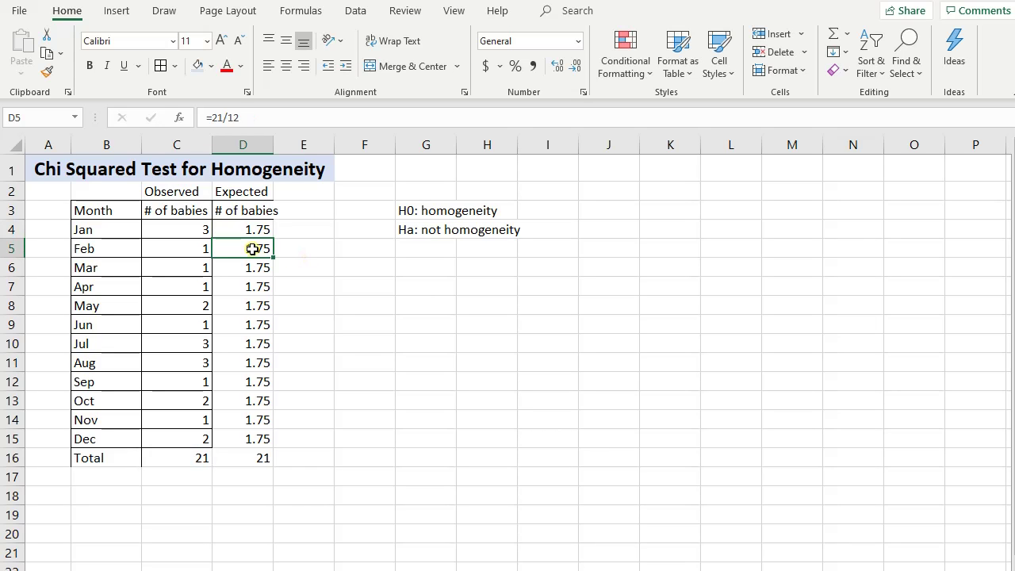
- Fill the expected formula from D4 down to December in D15
click(265, 236)
drag(273, 239, 279, 441)
click(412, 425)
click(261, 228)
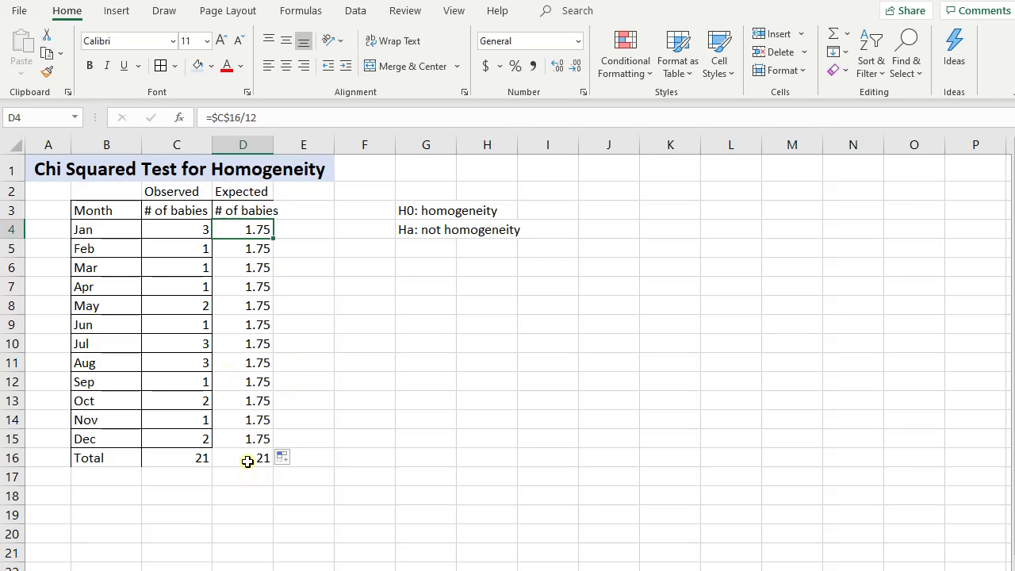
click(313, 363)
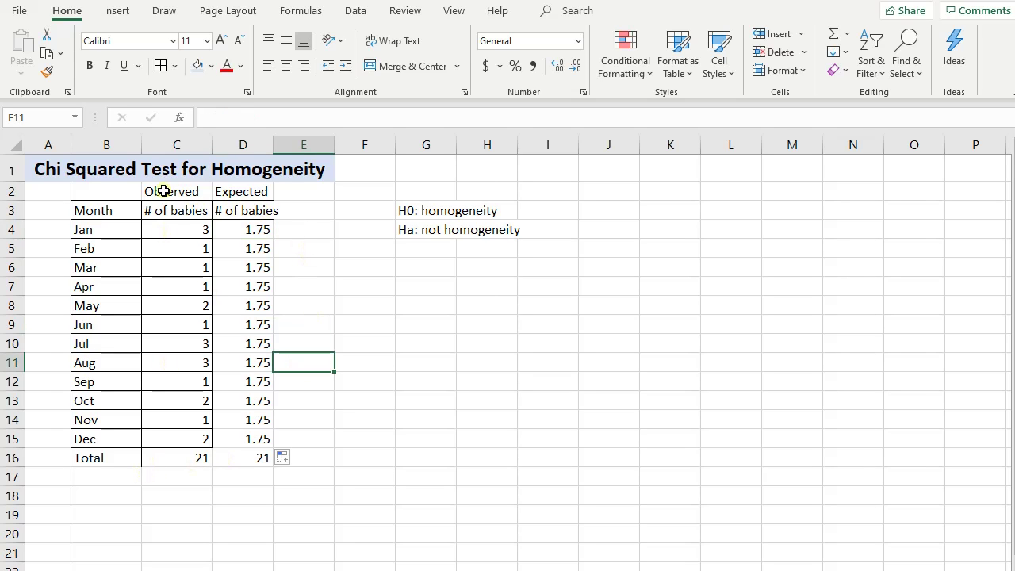
- Apply all borders to the table B2:D16 and widen column D slightly to fit its "# of babies" heading
drag(131, 193, 261, 458)
click(175, 66)
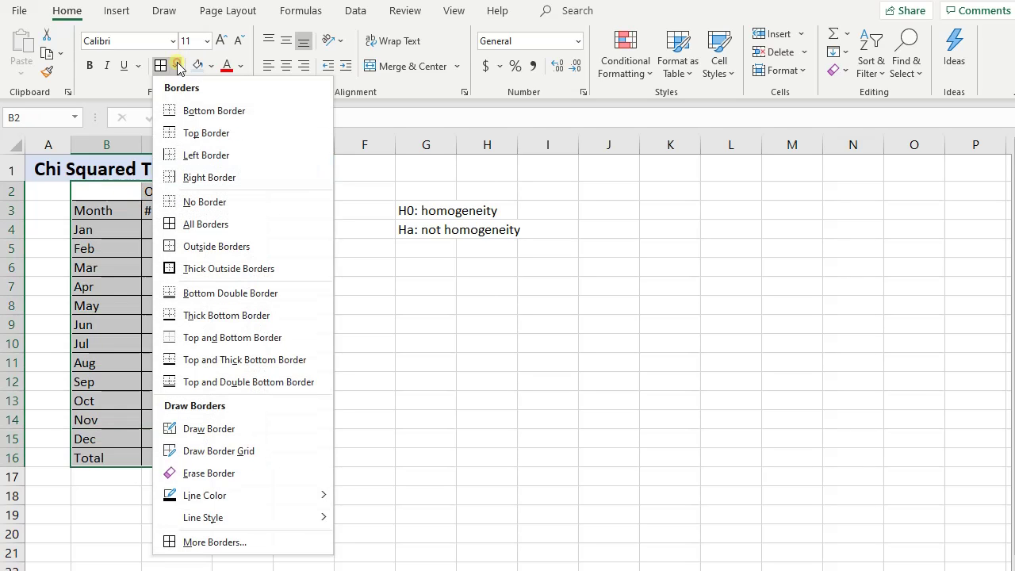
click(215, 225)
click(447, 359)
drag(271, 143, 280, 143)
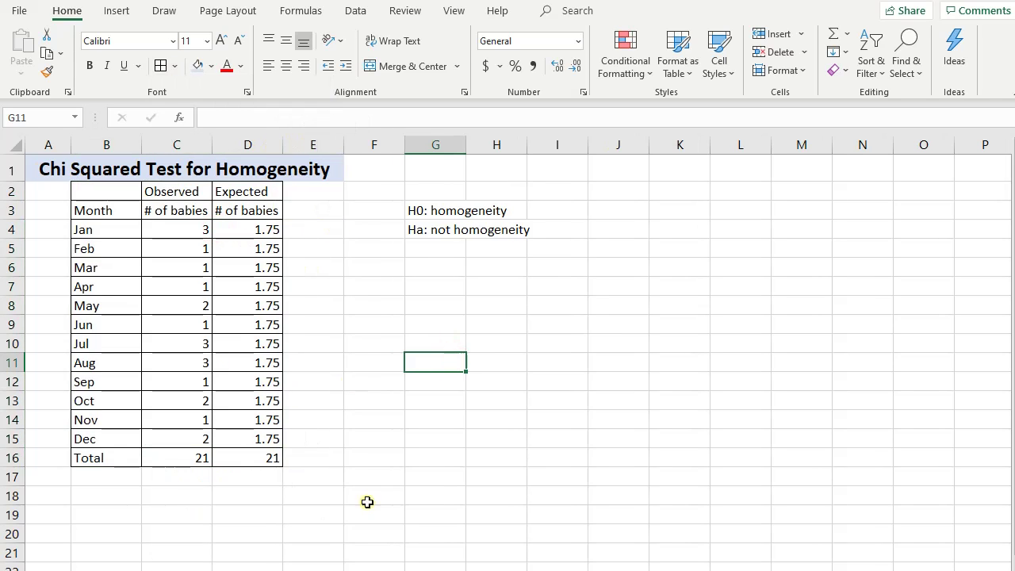
- Enter the label "p-value" in cell B18 below the table
click(289, 495)
click(149, 497)
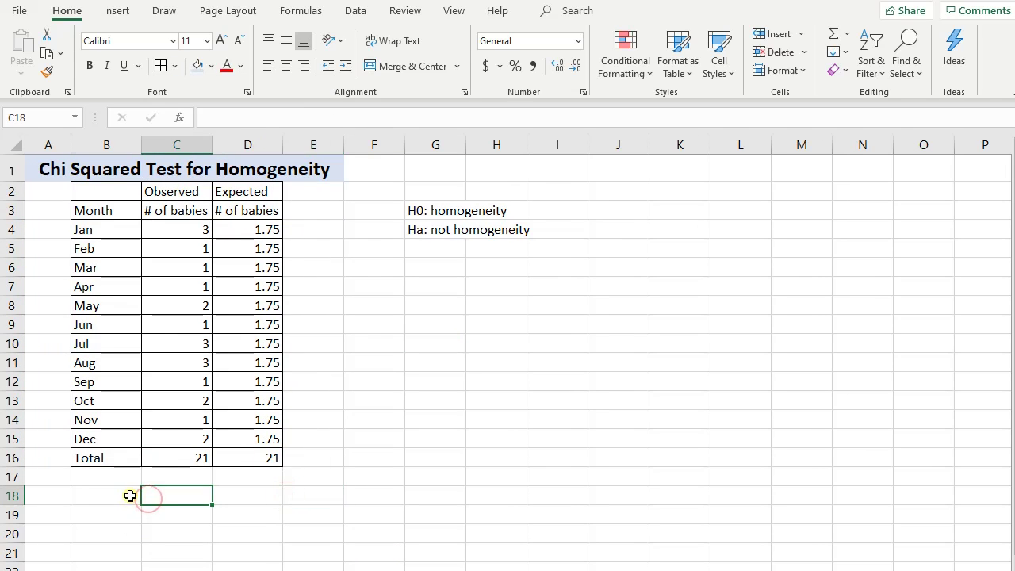
click(127, 497)
text(p-vau)
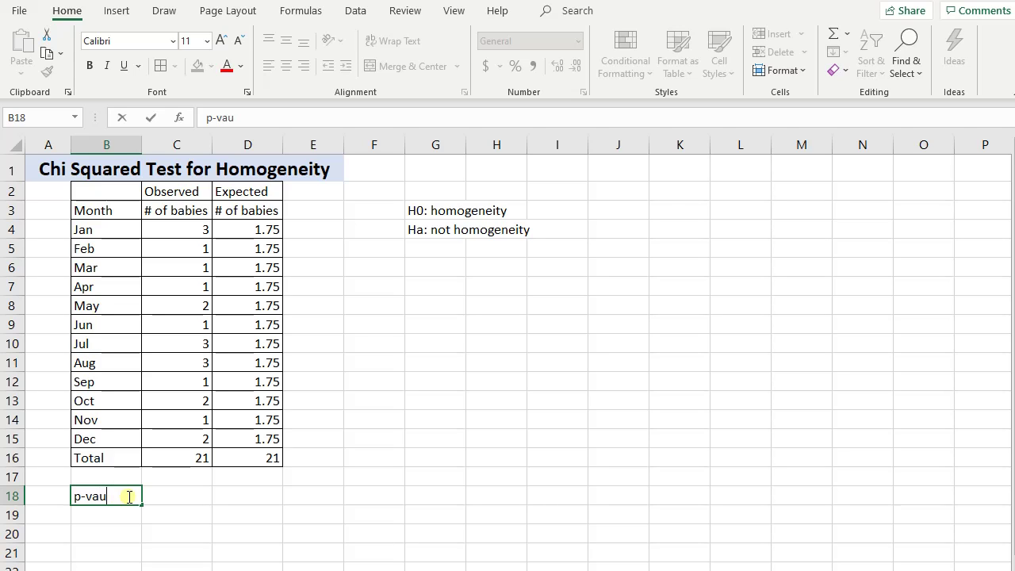
text(l)
key(BackSpace)
key(BackSpace)
text(lue)
key(Tab)
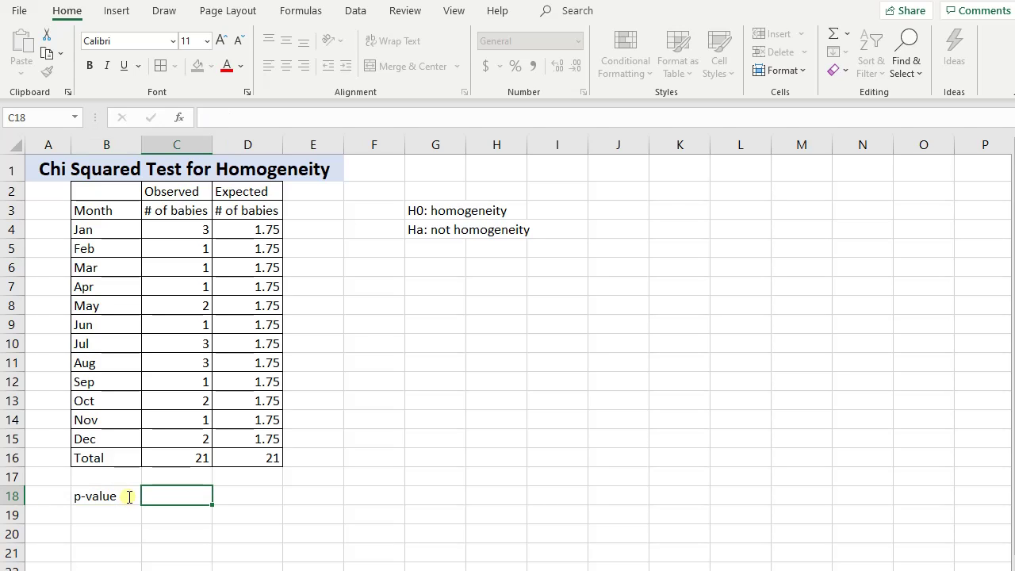
- Calculate the p-value in C18 with =CHISQ.TEST(C4:C15,D4:D15), comparing the observed and expected monthly counts
text(=c)
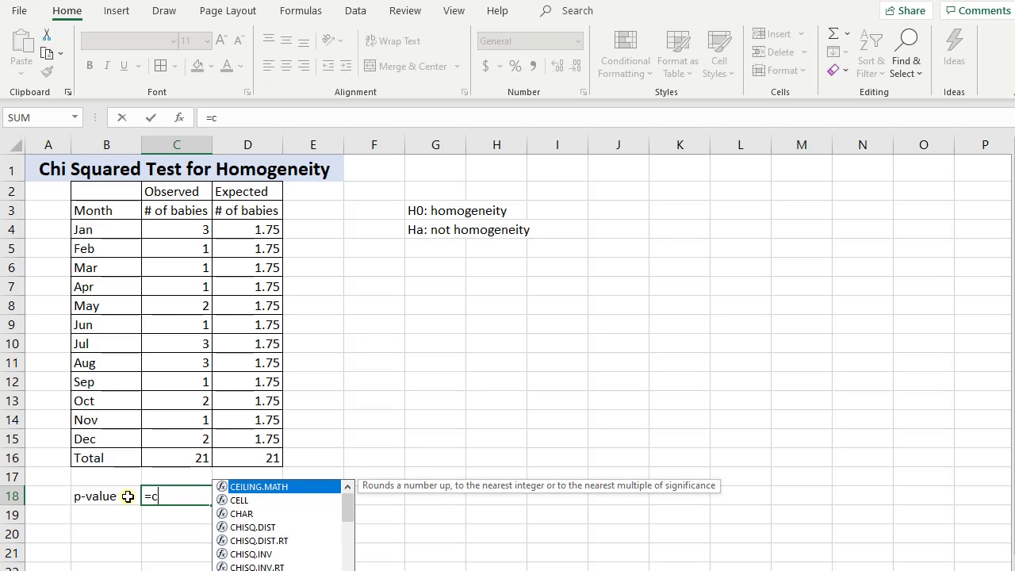
text(hi)
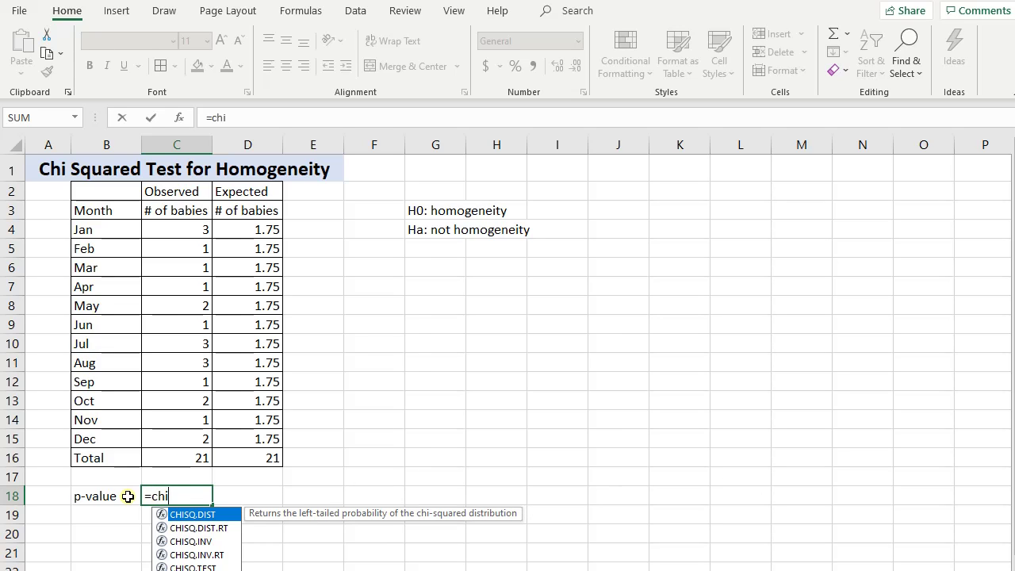
text(sq.test)
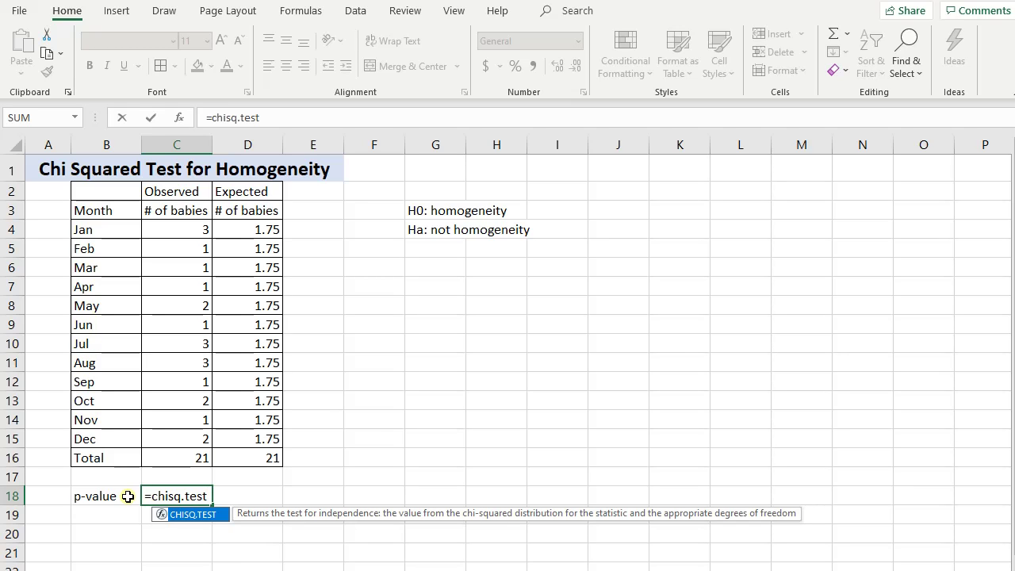
text(()
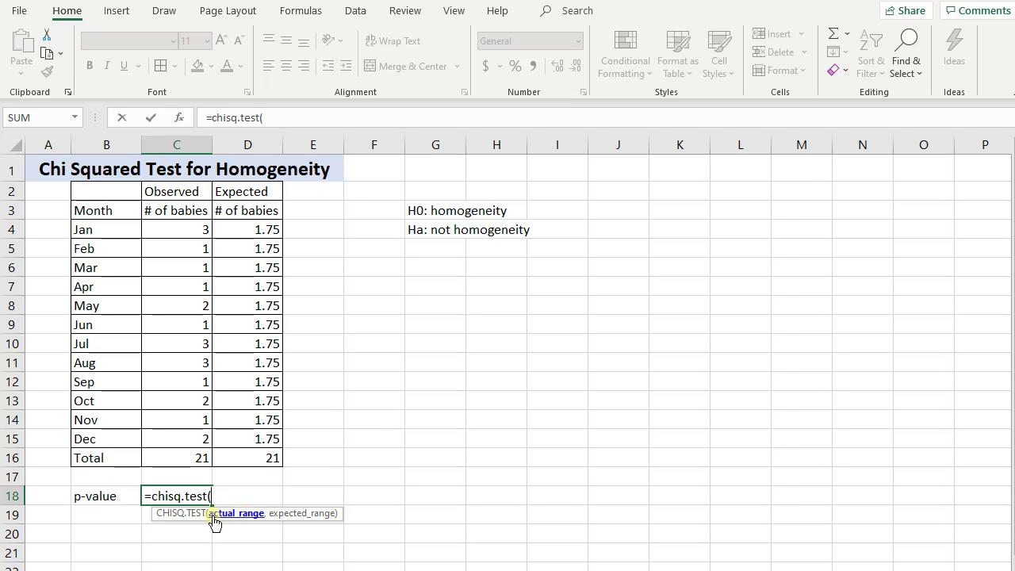
drag(186, 227, 162, 442)
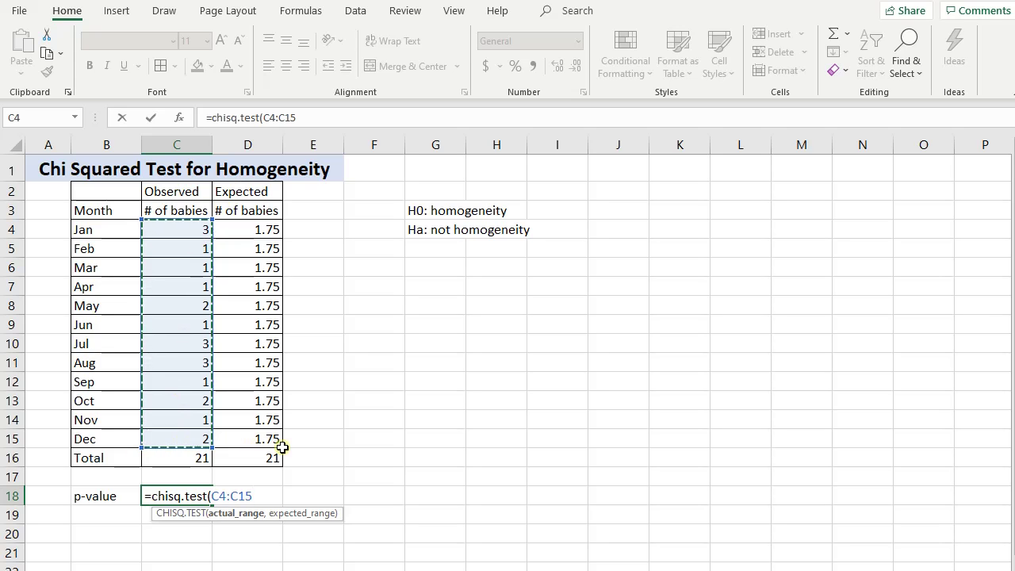
text(,)
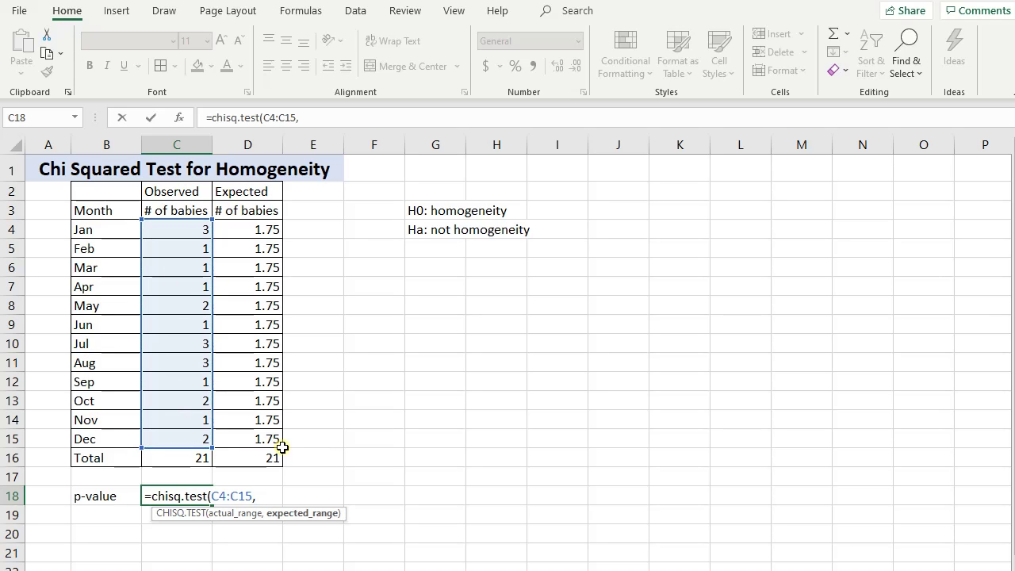
click(254, 230)
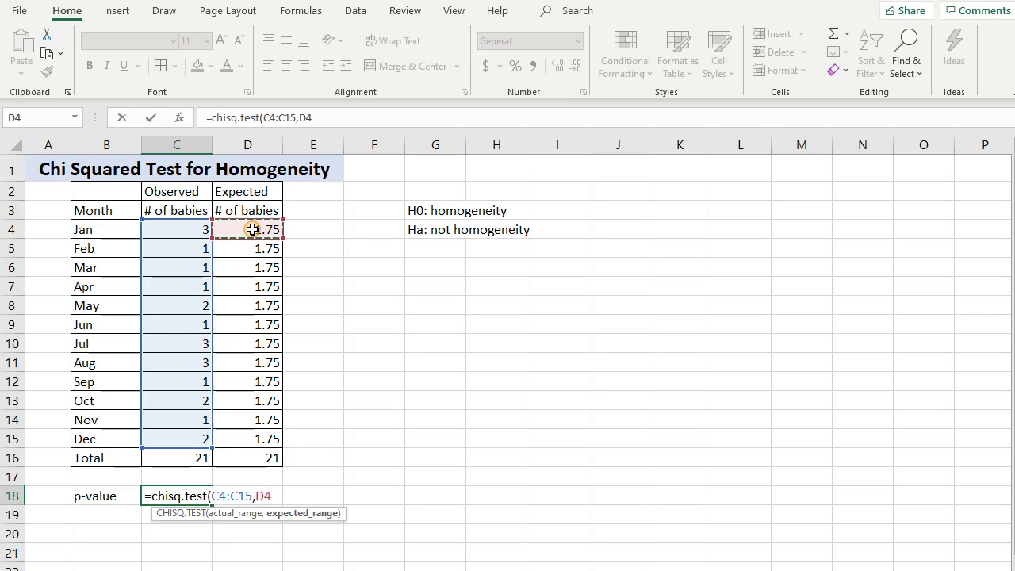
drag(253, 229, 259, 441)
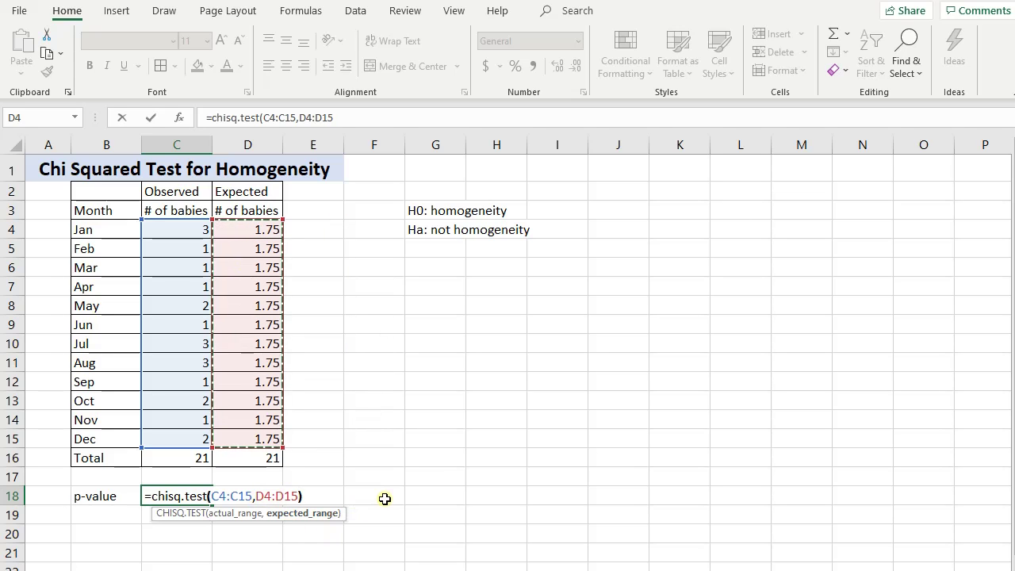
text())
key(Return)
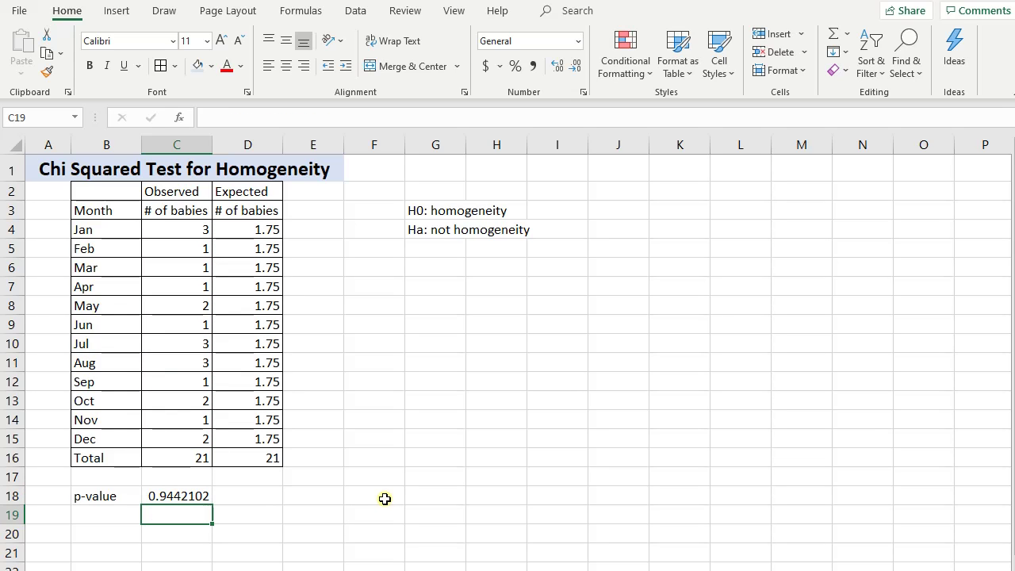
- Enter the label "alpha" in B19 and the significance level 0.05 in C19
key(Left)
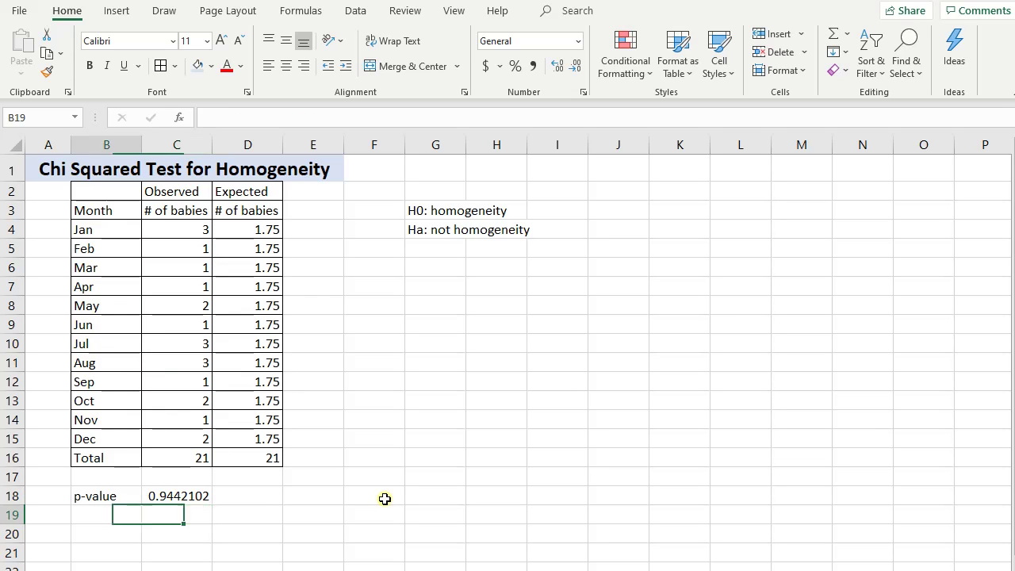
text(alpj)
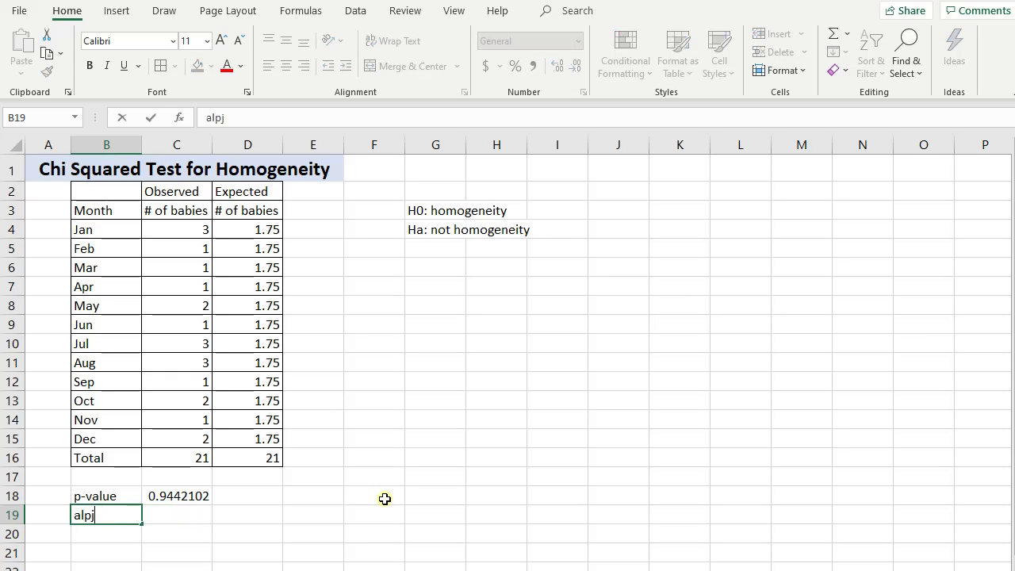
text(p)
text(a)
key(Tab)
text(0.05)
key(Return)
- Examine the p-value in C18 against alpha, the null hypothesis in G3 and the observed counts C4:C15
key(Up)
key(Up)
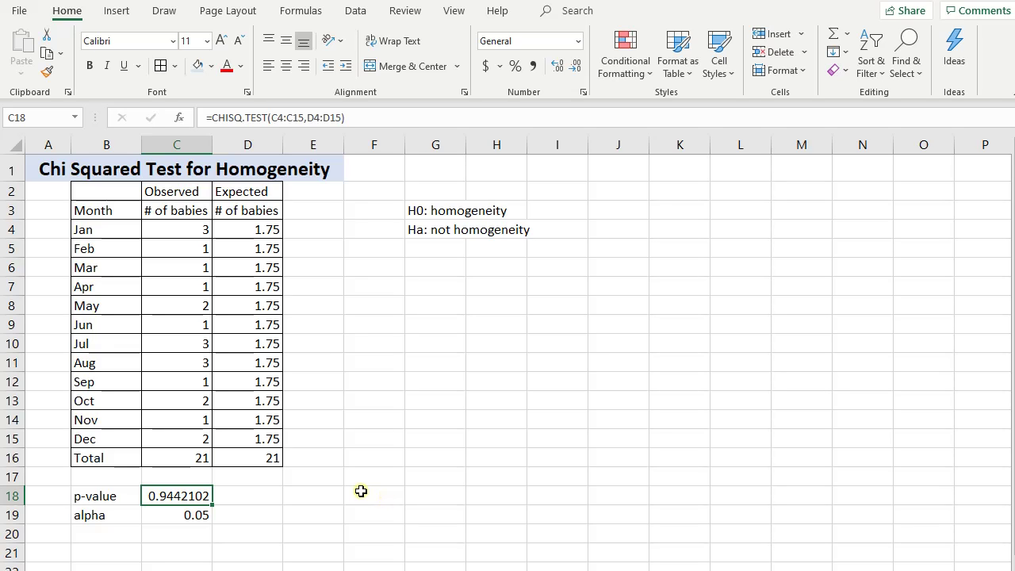
click(414, 211)
drag(167, 230, 209, 442)
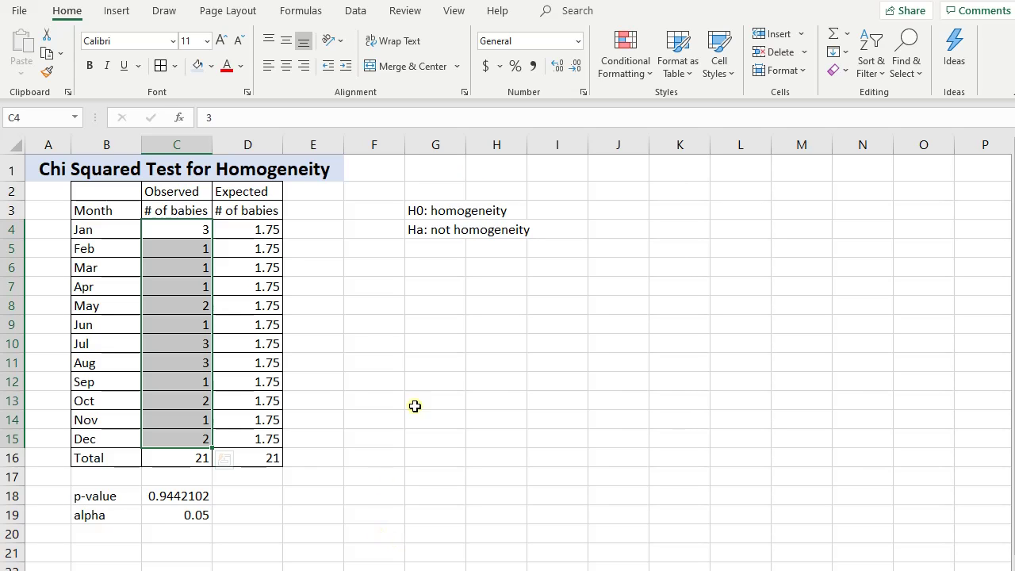
click(441, 210)
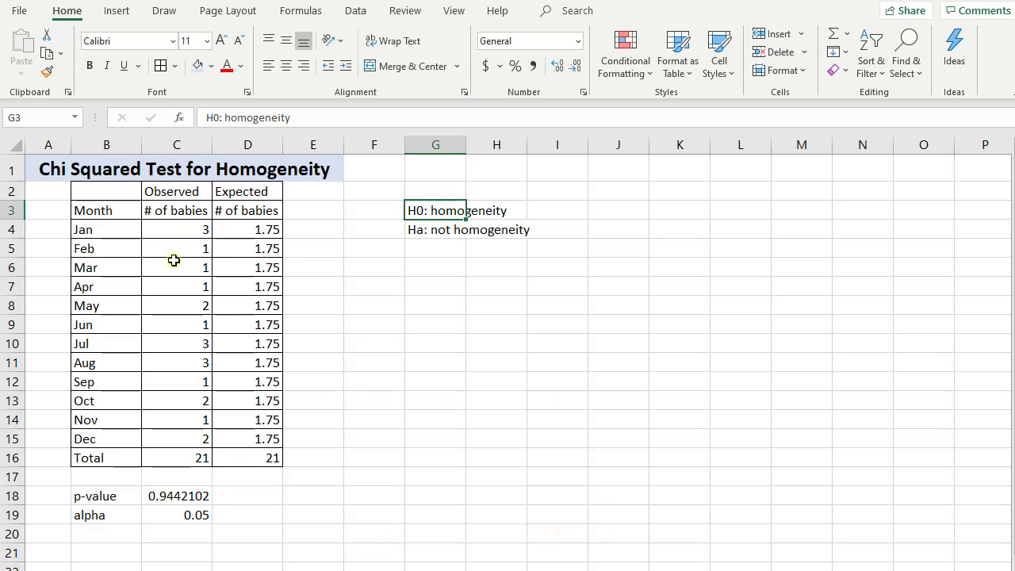
drag(163, 228, 220, 437)
click(436, 476)
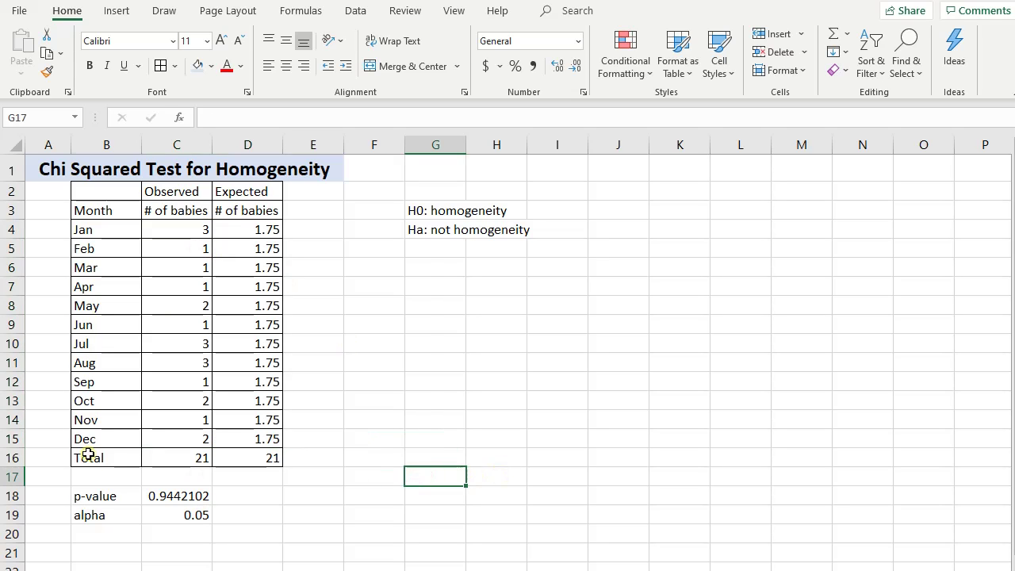
- Shade the Total row B16:D16 with the same light blue fill as the sheet title
drag(86, 457, 224, 465)
click(198, 66)
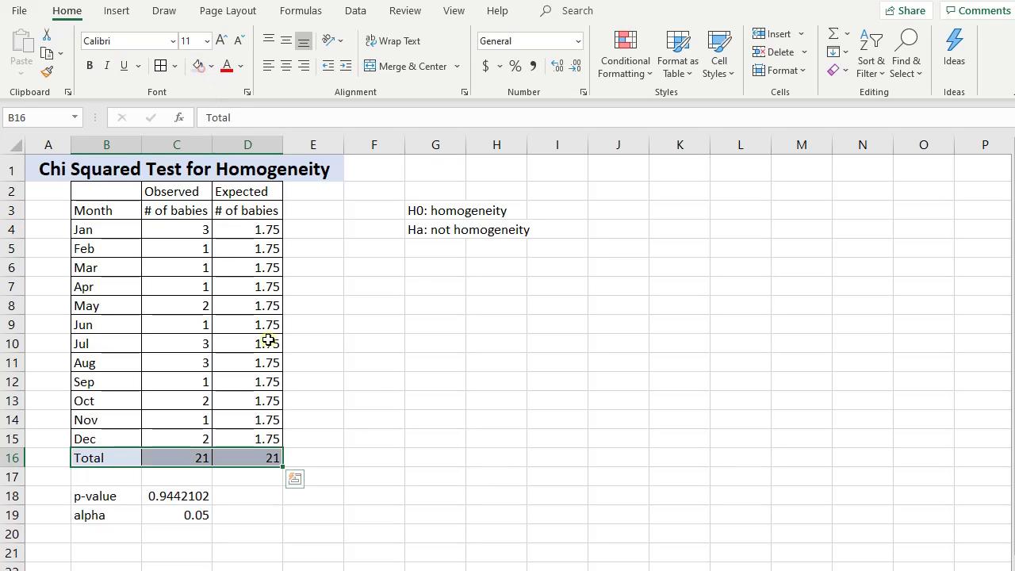
- Set the observed May count in C8 to 10 to test a less even distribution of babies
click(268, 363)
click(499, 422)
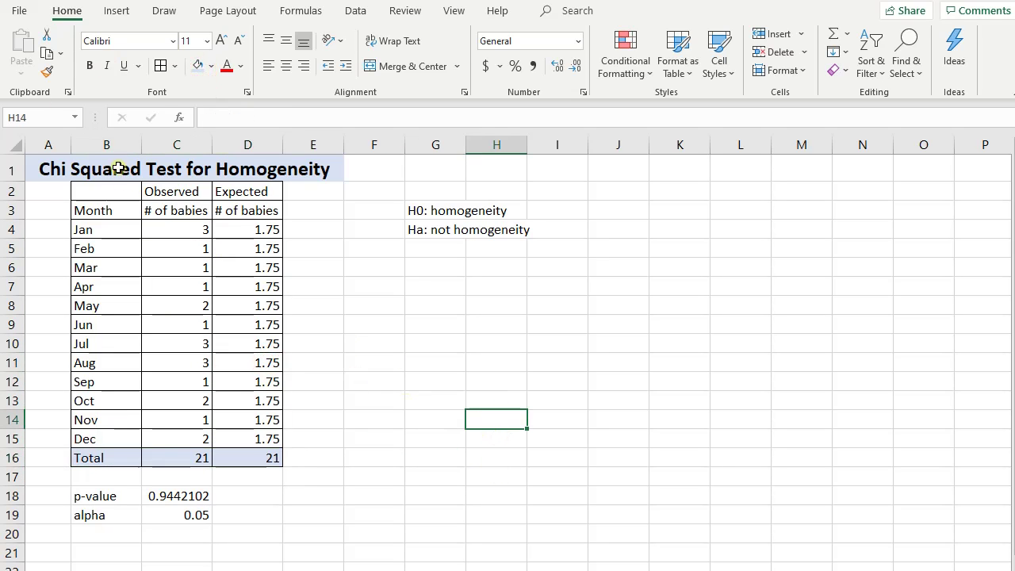
click(195, 307)
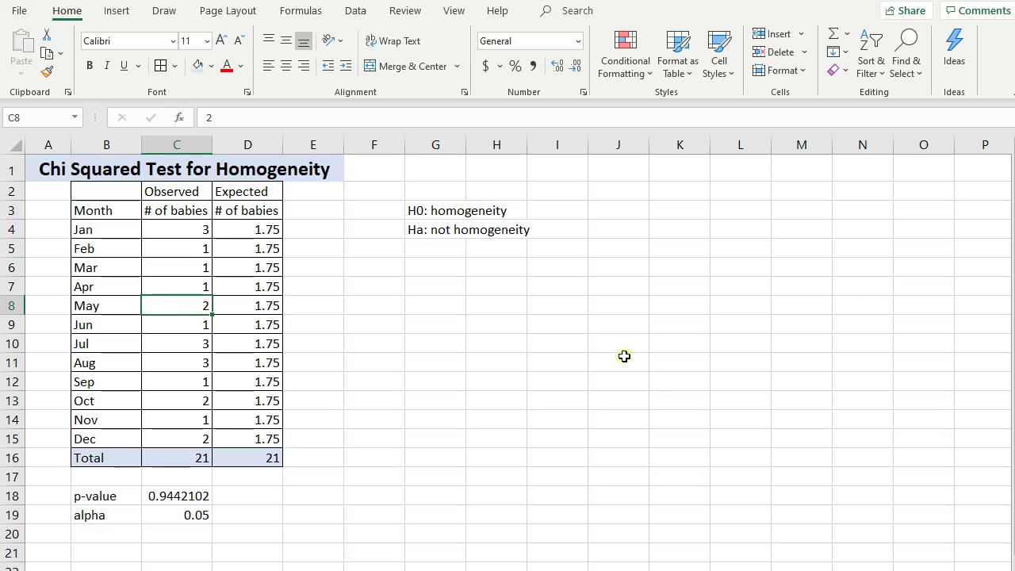
text(10)
key(Return)
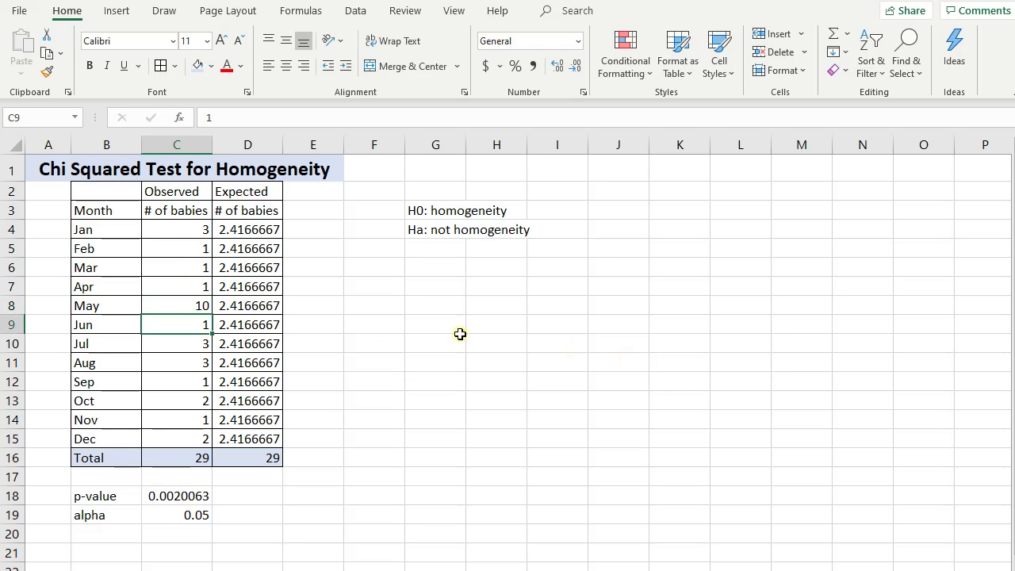
- Examine the total formula in C16, the expected value formula in D4, the May count and the p-value formula in C18
click(182, 458)
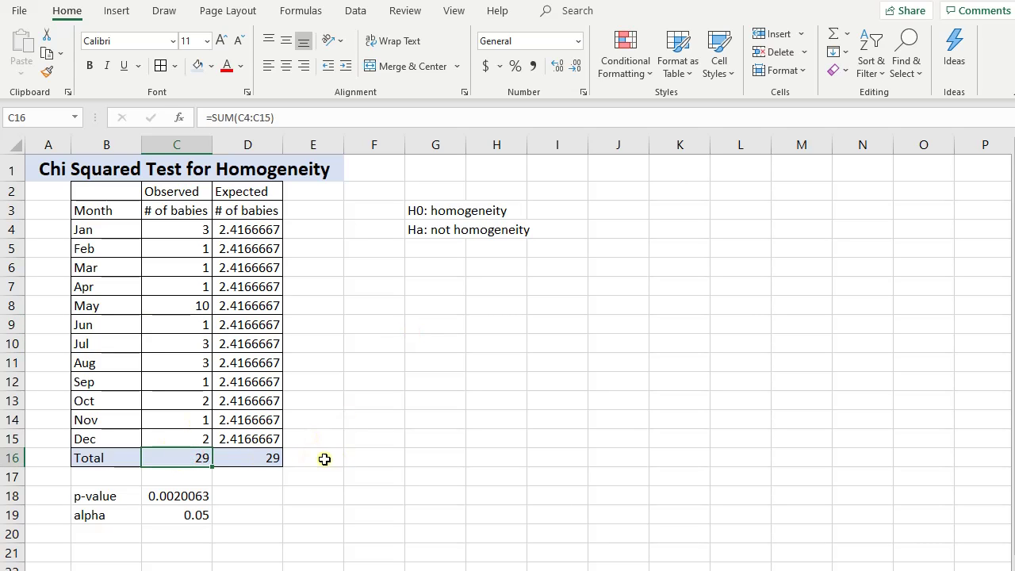
double_click(204, 460)
key(Return)
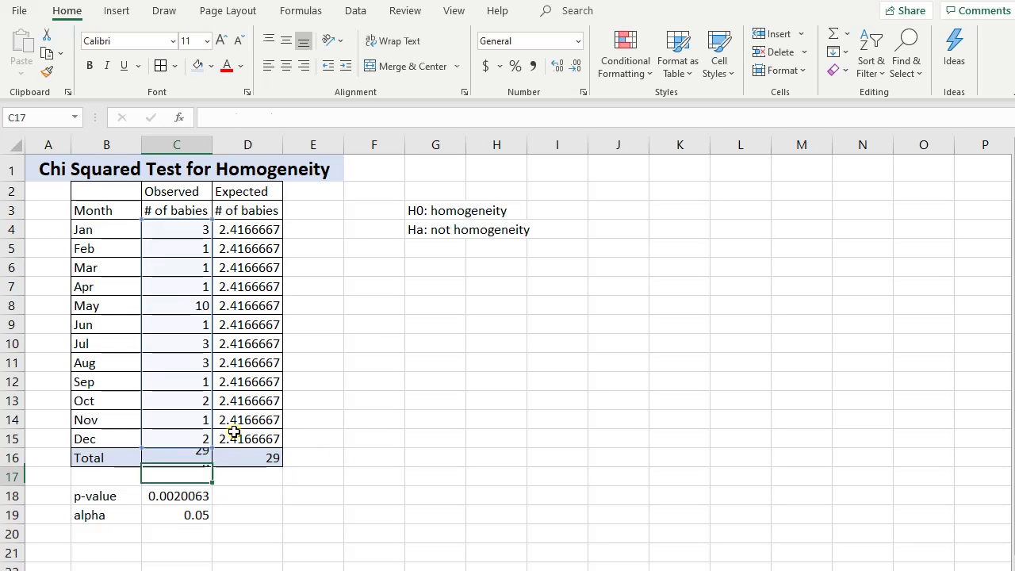
double_click(258, 236)
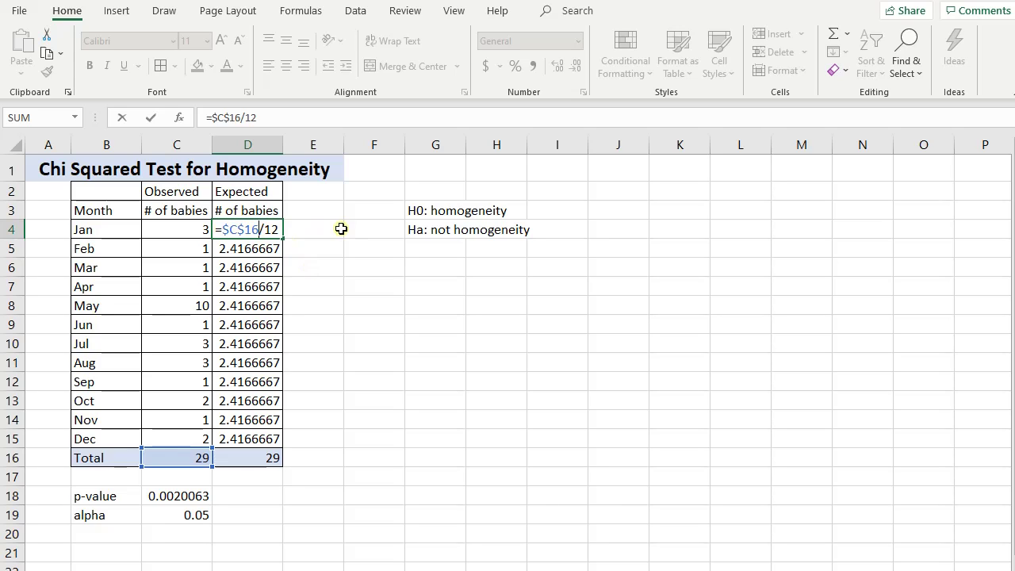
key(Return)
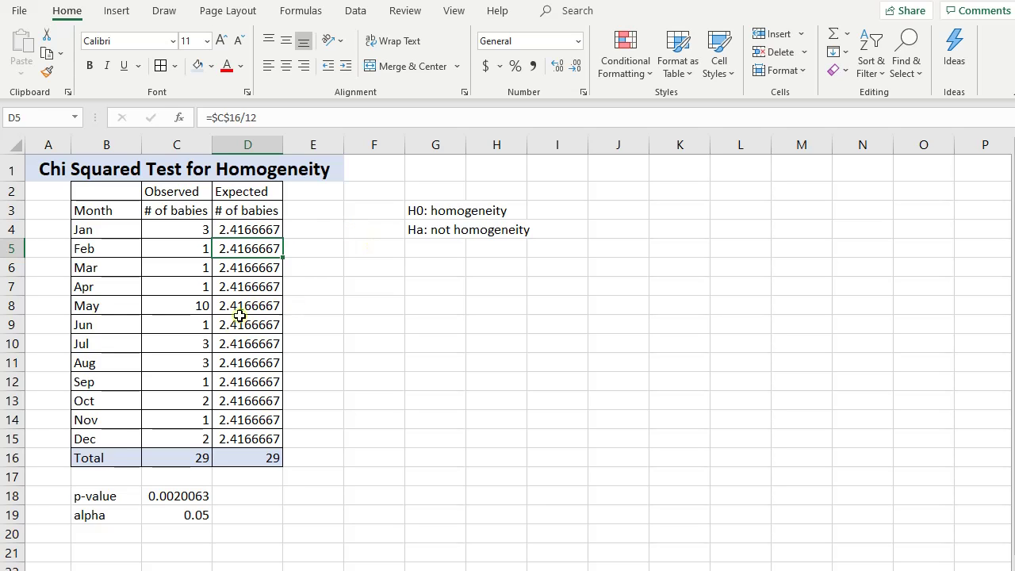
click(191, 306)
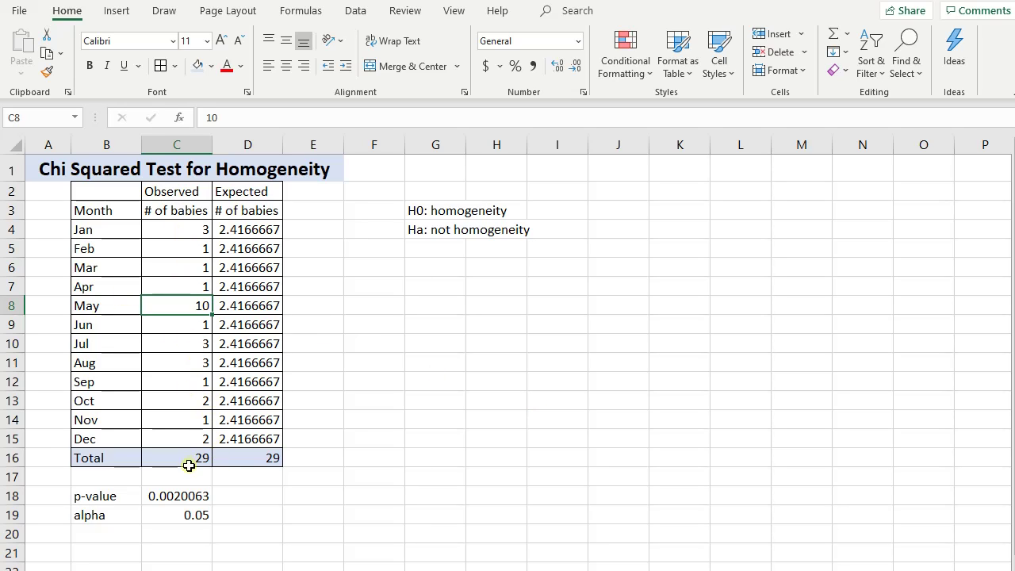
click(184, 499)
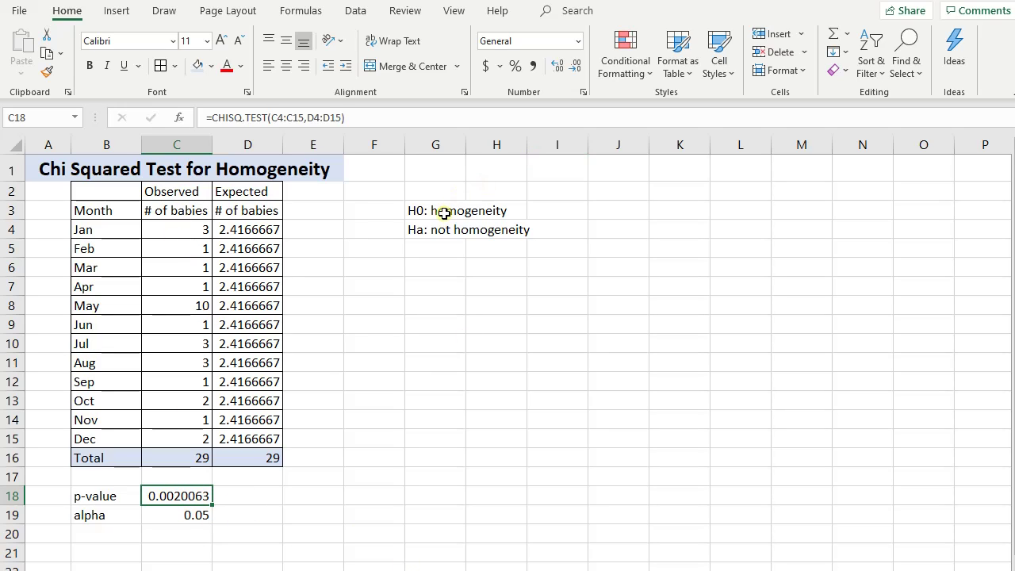
- Set the observed October count in C13 to 10 and compare the p-value in C18 with the null hypothesis in G3
click(163, 400)
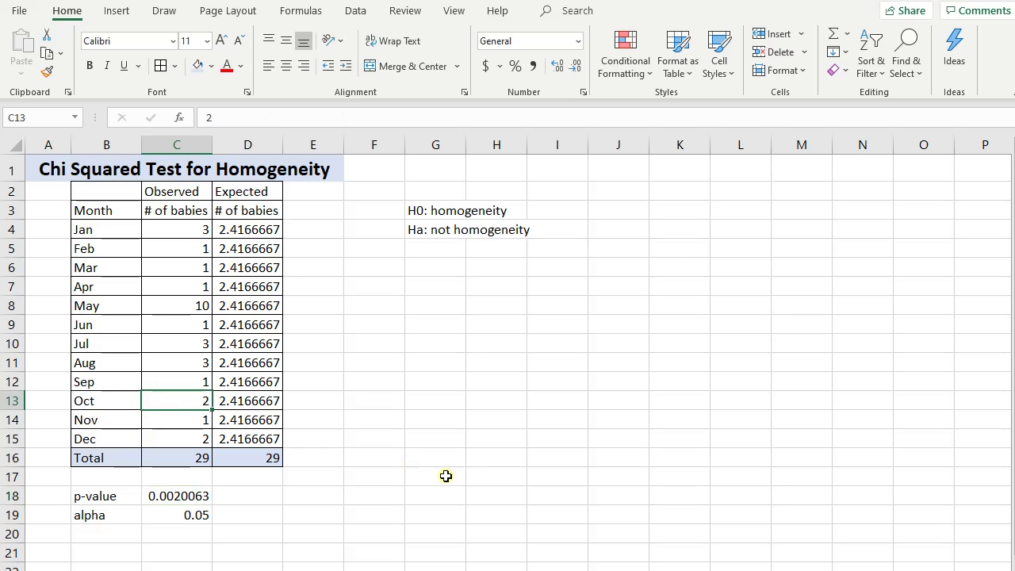
text(10)
key(Return)
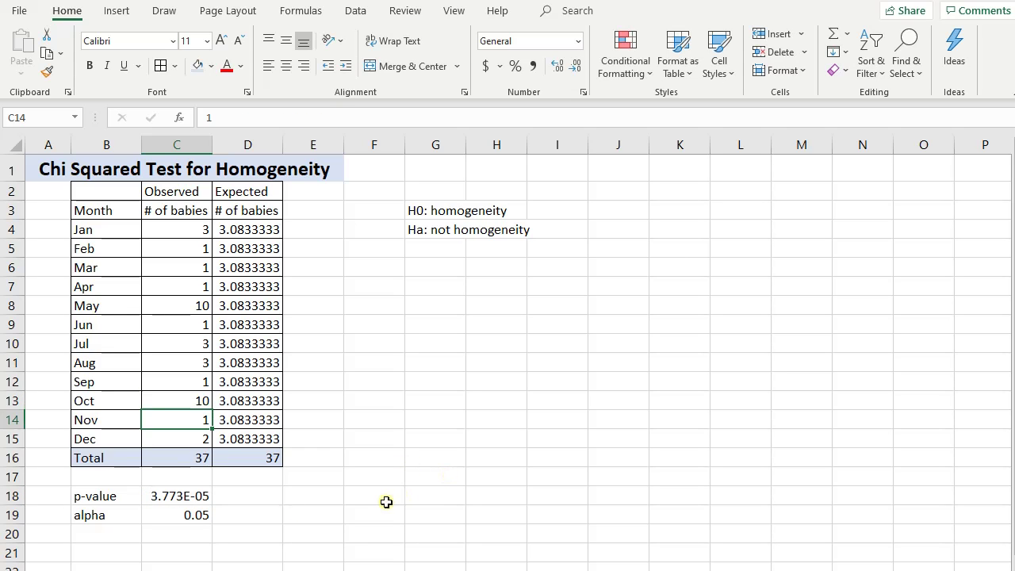
click(197, 495)
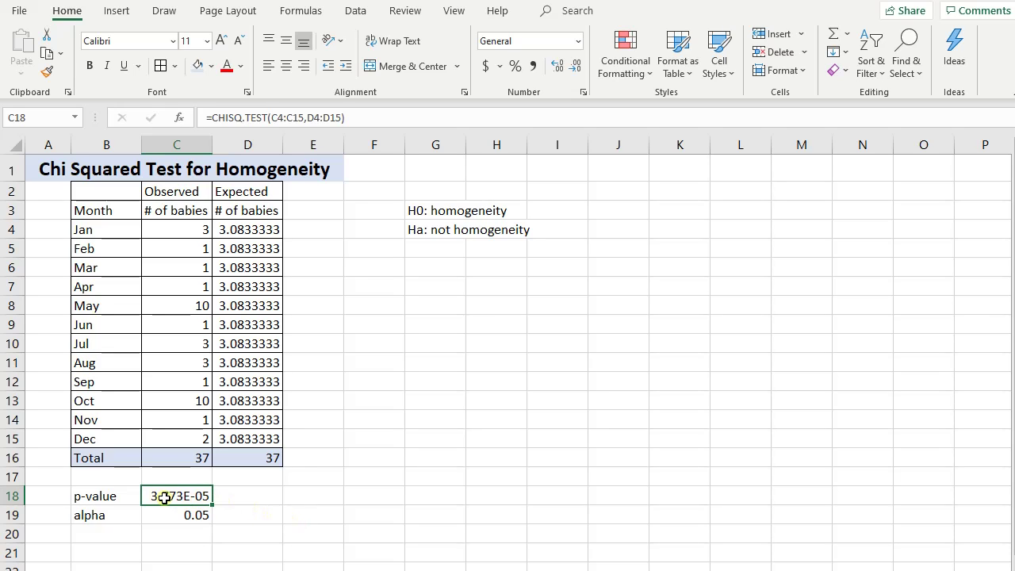
click(447, 209)
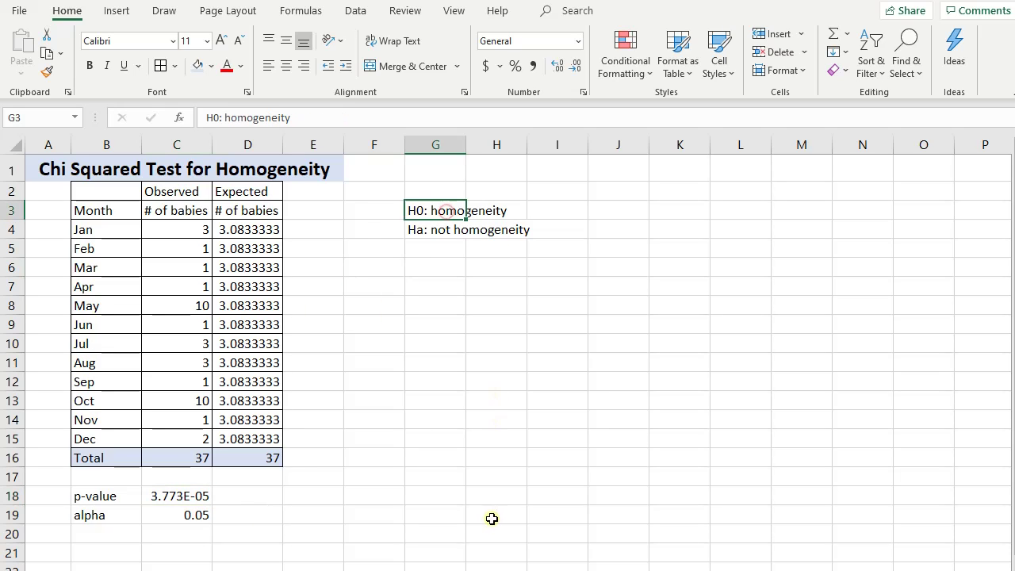
click(484, 518)
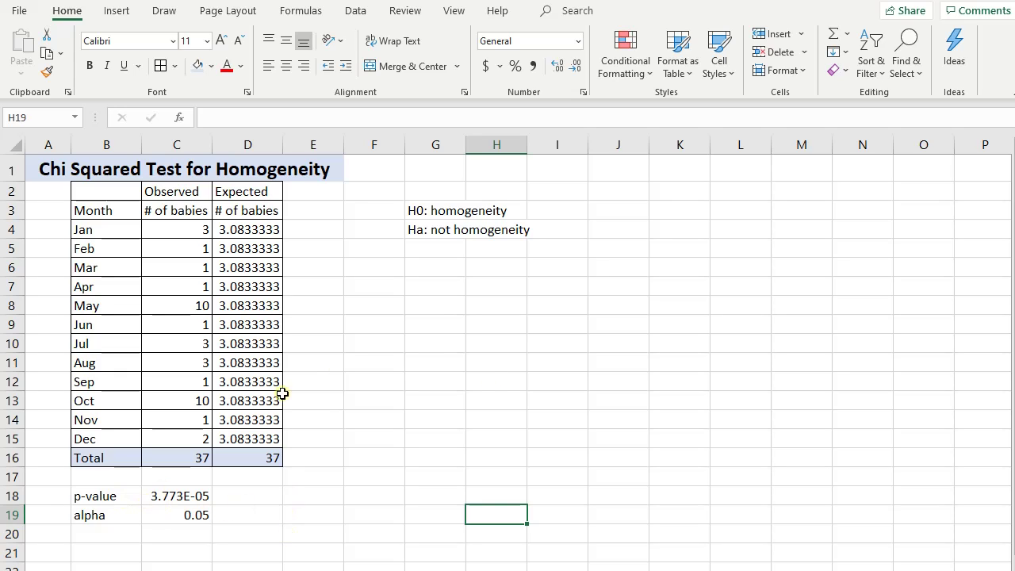
click(528, 487)
- Set the observed counts for January through April in C4:C7 to 10 each
click(191, 392)
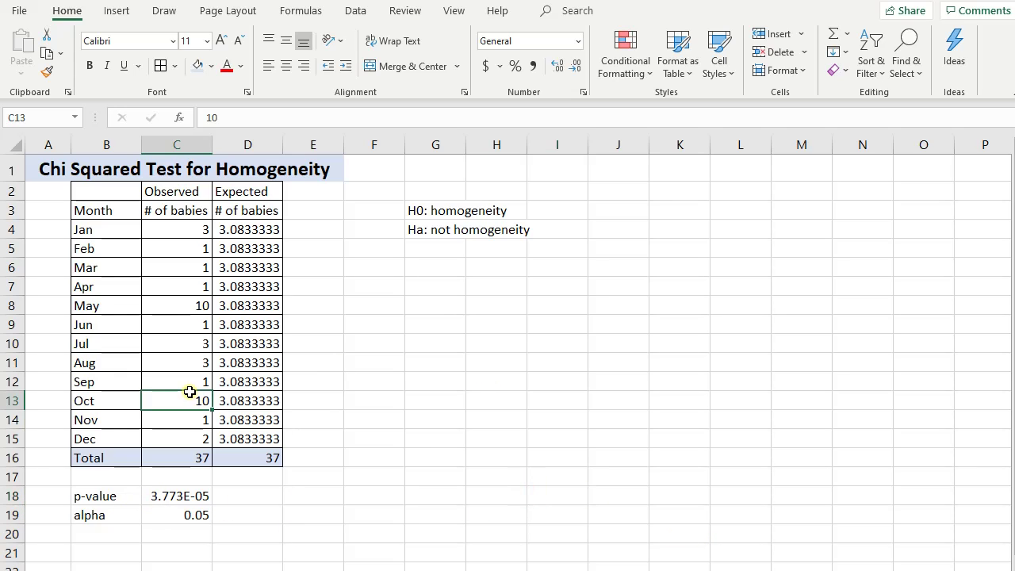
click(204, 230)
text(10)
key(Return)
text(10)
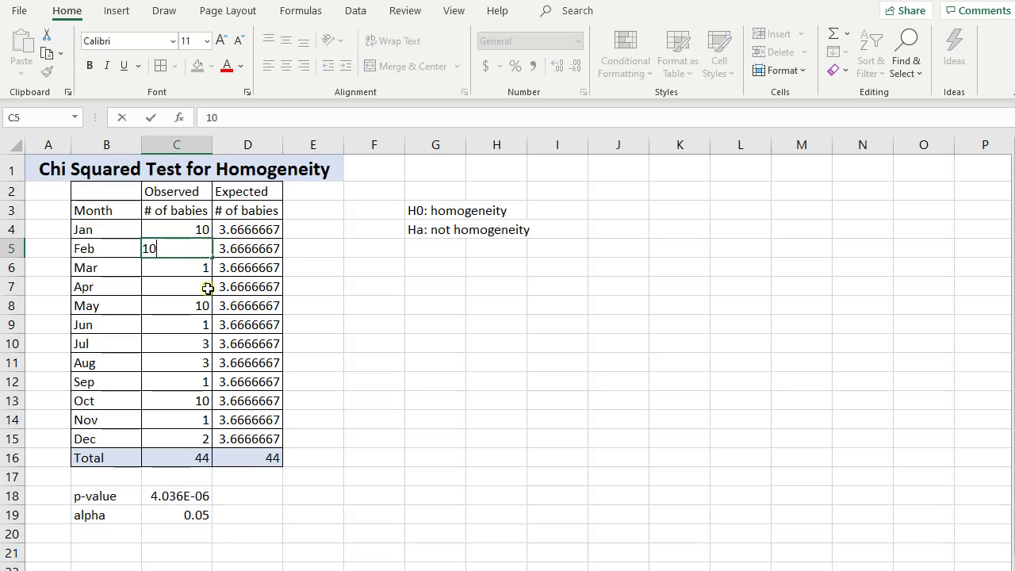
key(Return)
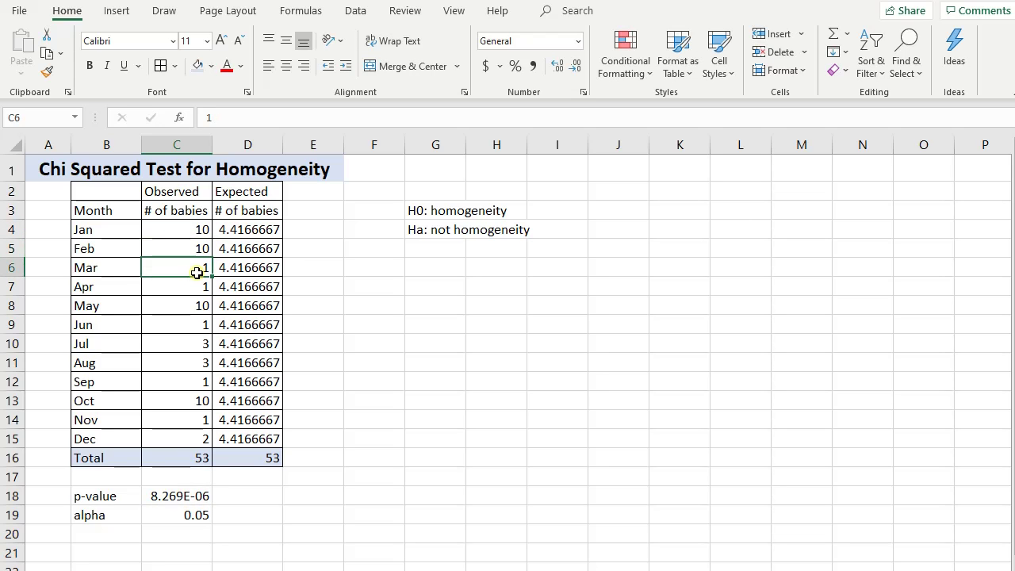
text(10)
key(Return)
text(10)
key(Return)
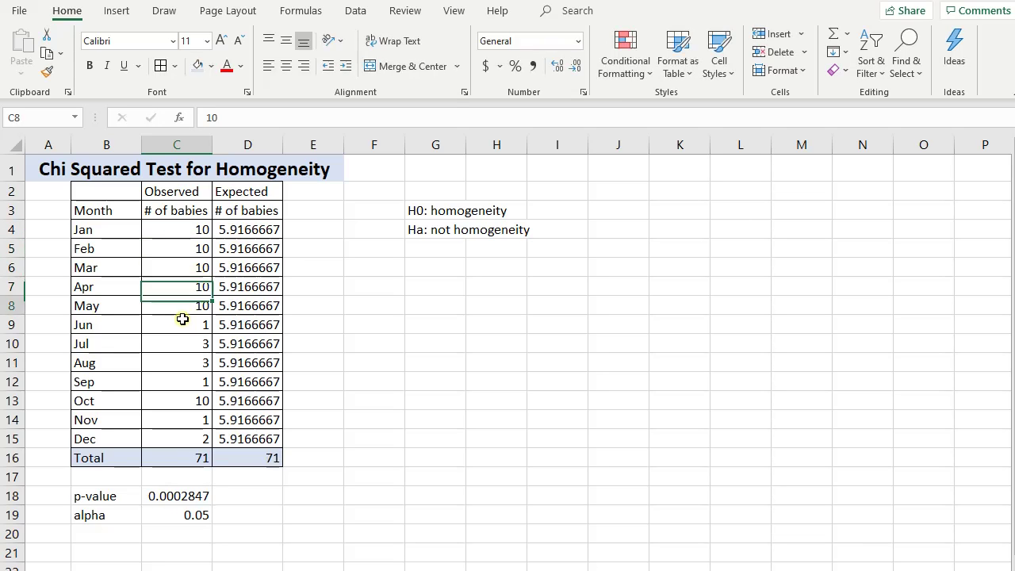
- Set the observed counts for June, July and August in C9:C11 to 10 each
click(183, 319)
text(10)
key(Return)
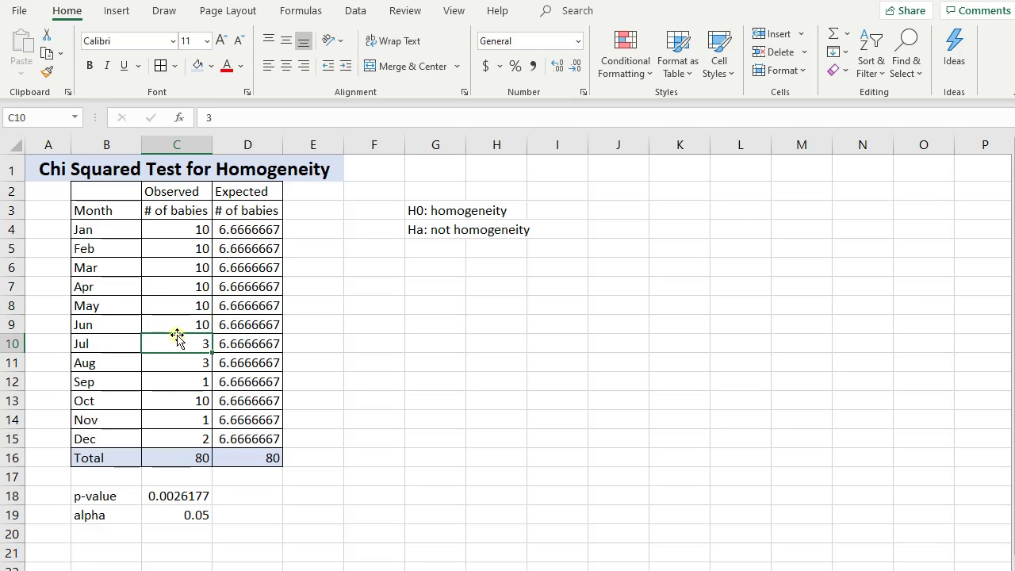
text(10)
key(Return)
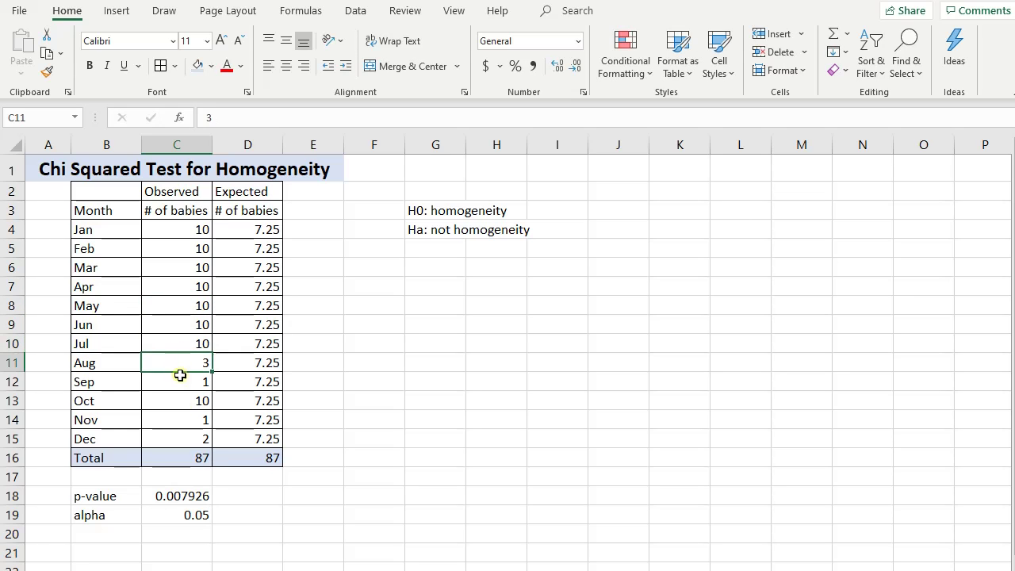
text(10)
key(Return)
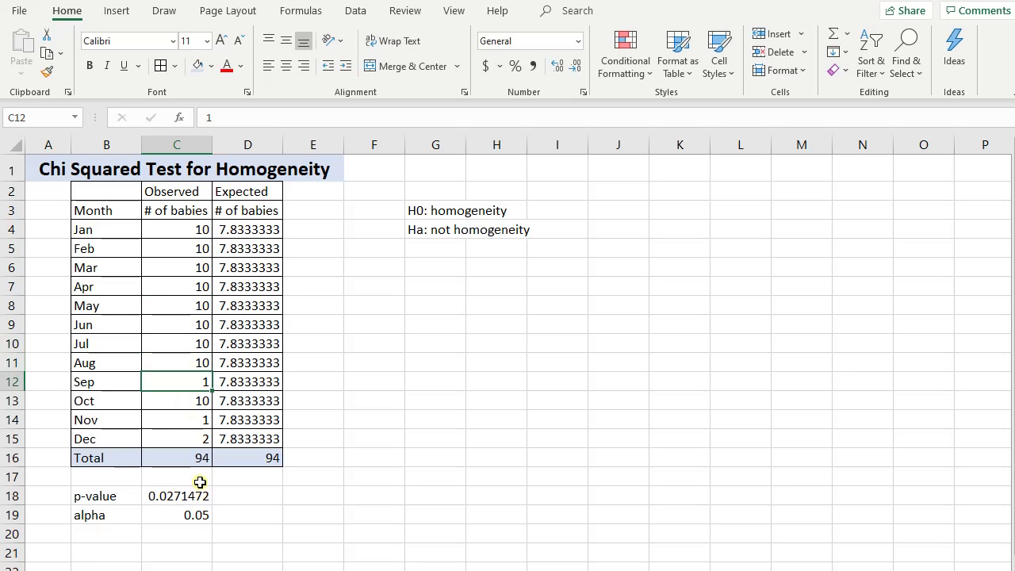
- Set the observed counts for September through December in C12:C15 to 10 each and check the p-value in C18
key(Return)
text(10)
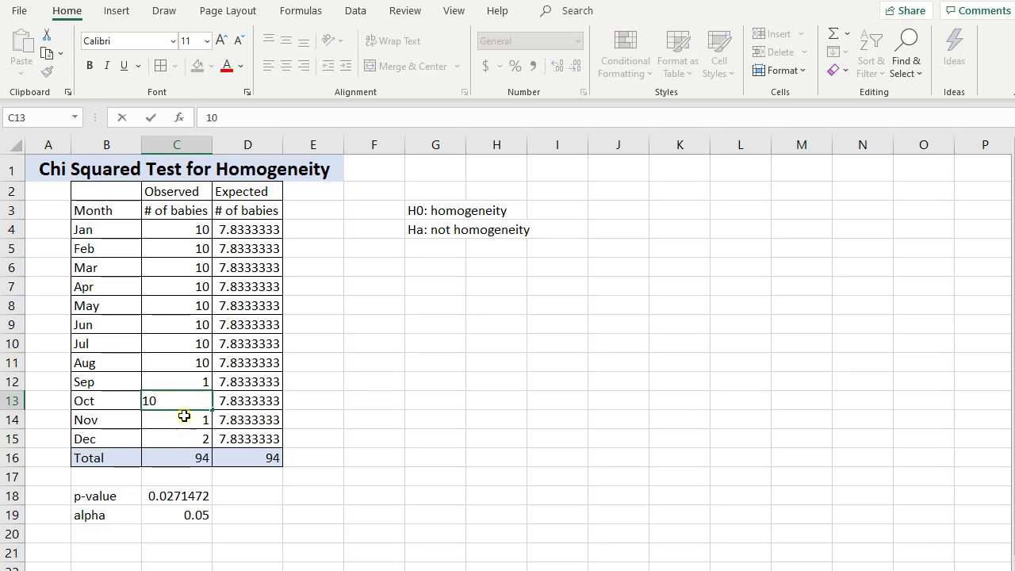
key(Up)
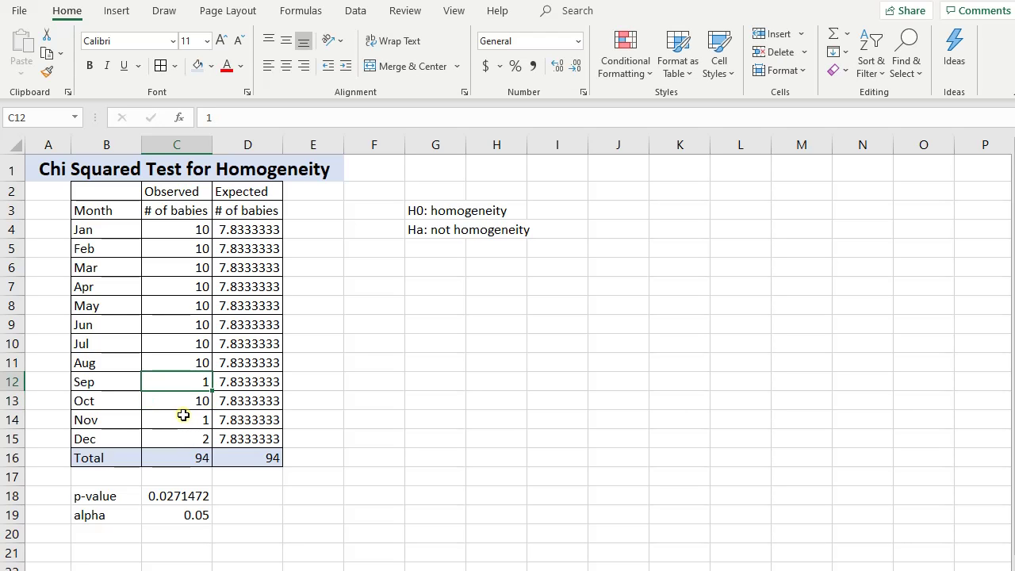
text(10)
key(Return)
text(10)
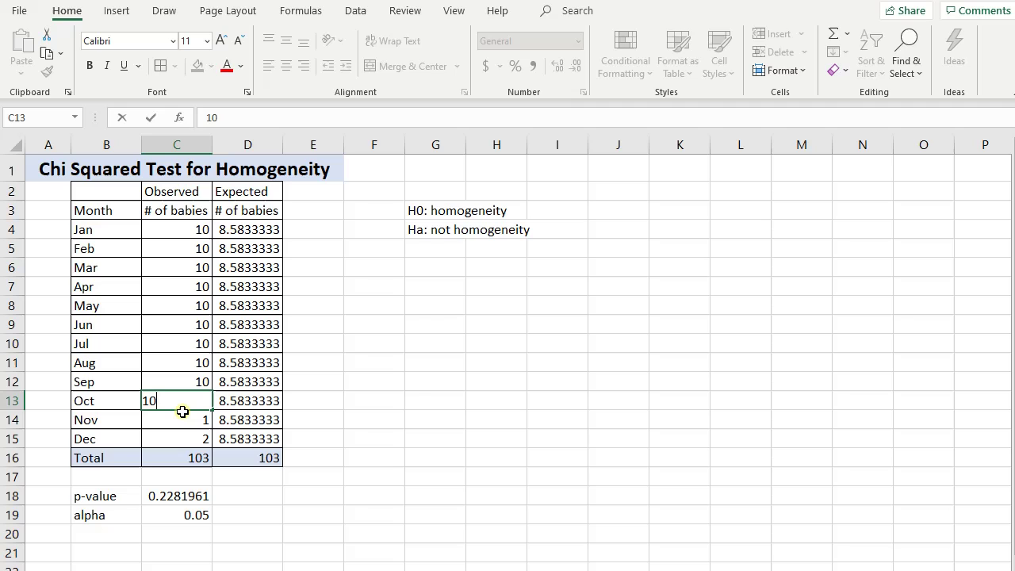
key(Return)
text(10)
key(Return)
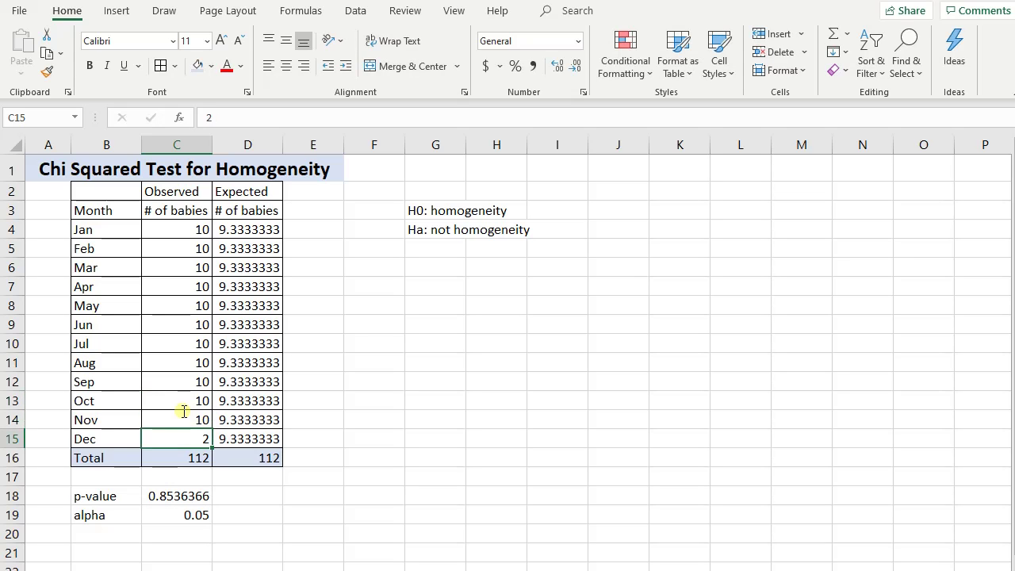
text(10)
key(Return)
click(202, 499)
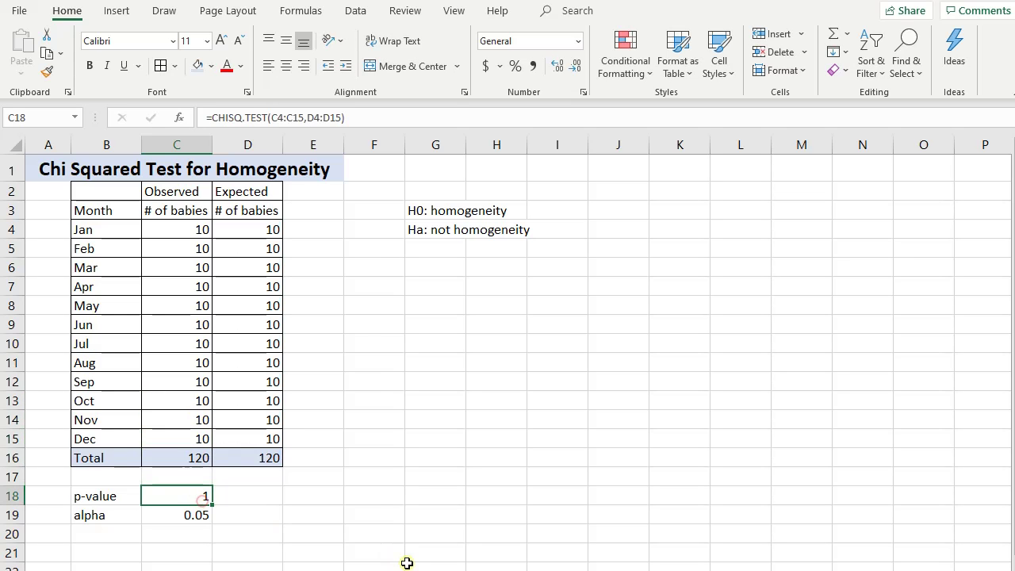
- Undo all trial changes to the observed monthly baby counts in C4:C15
click(190, 431)
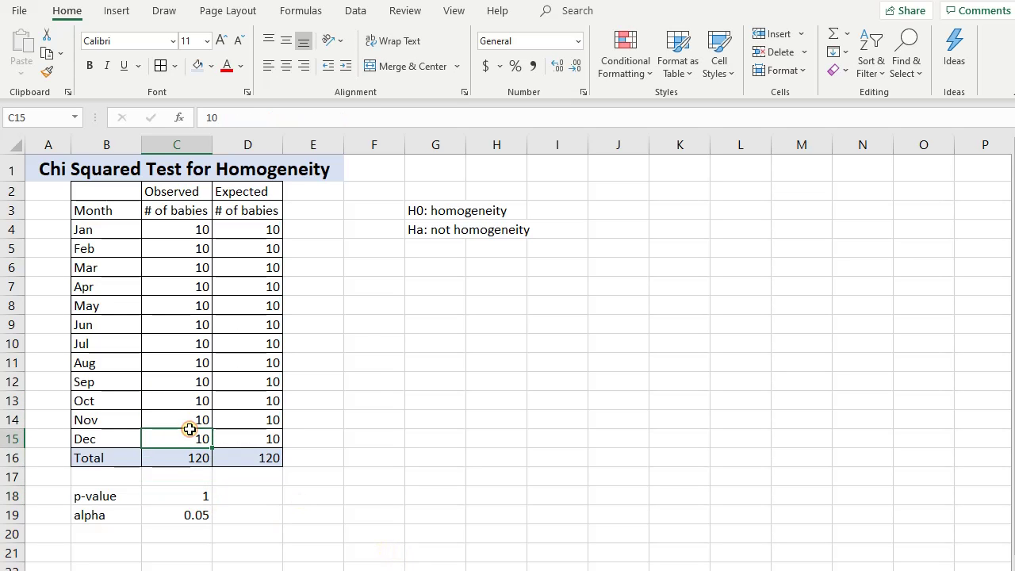
text(1)
click(195, 382)
click(472, 457)
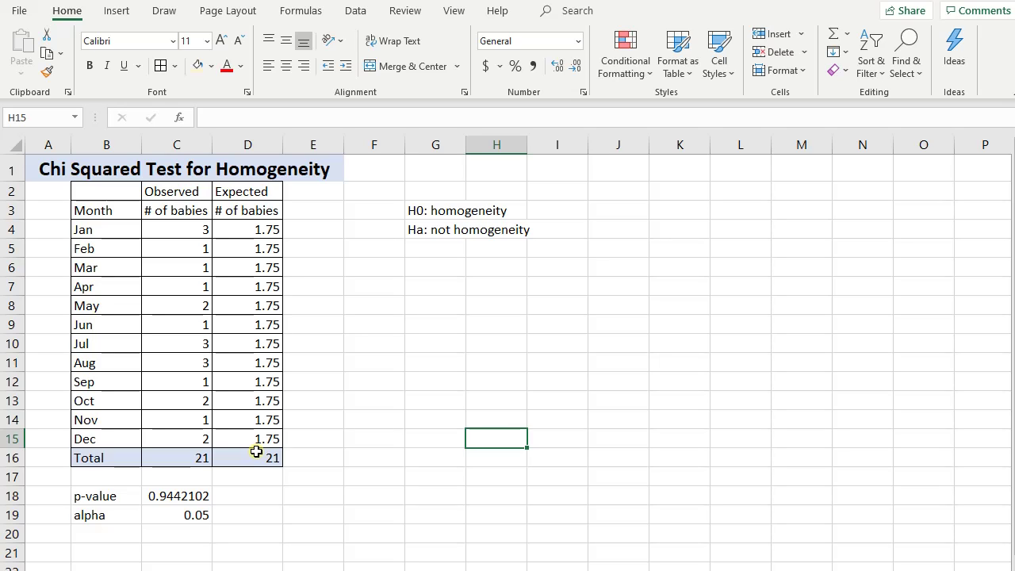
- Compare the p-value in C18 with alpha in C19 and review the null and alternative hypotheses in G3:G4
click(197, 490)
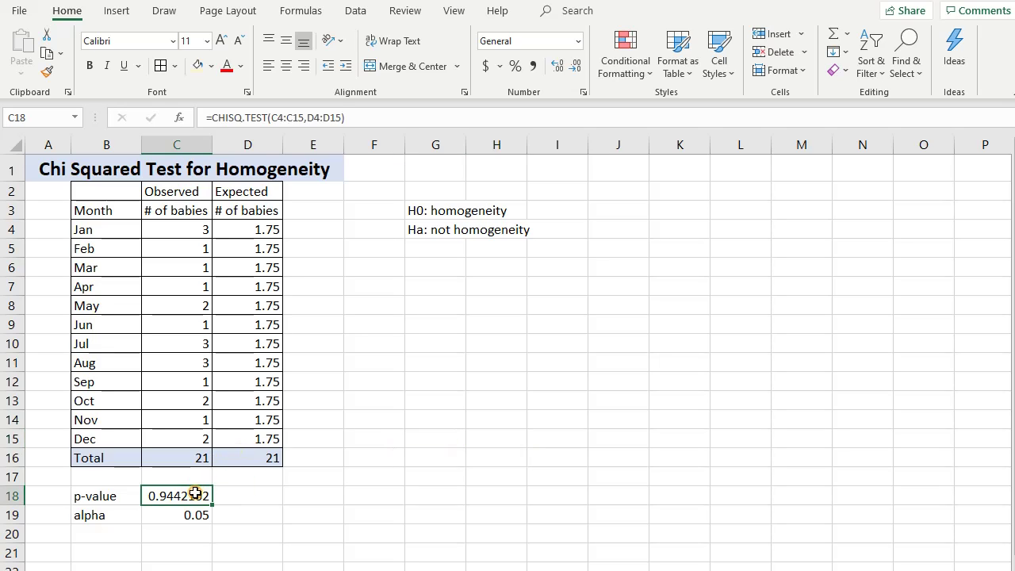
click(437, 207)
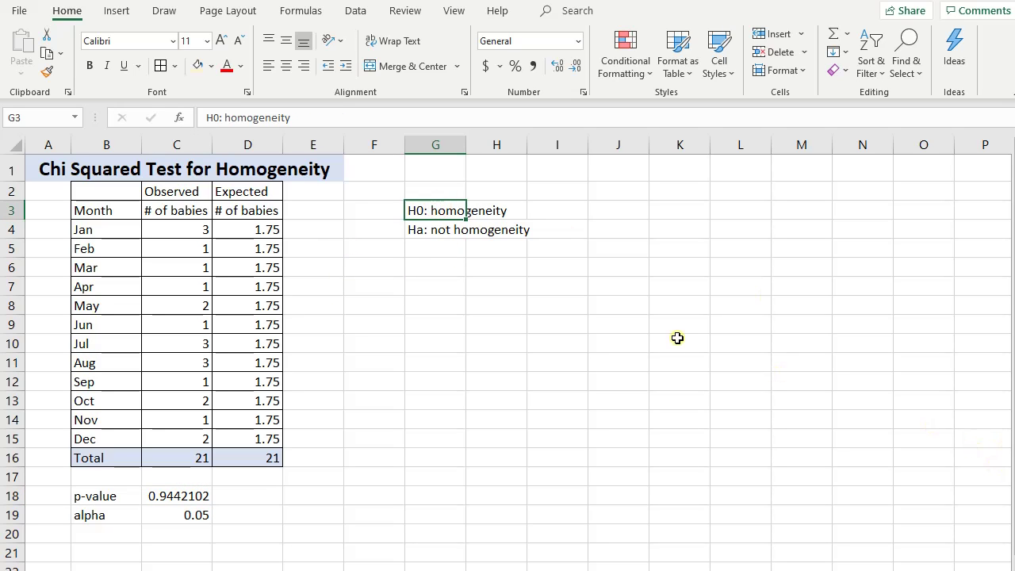
click(458, 229)
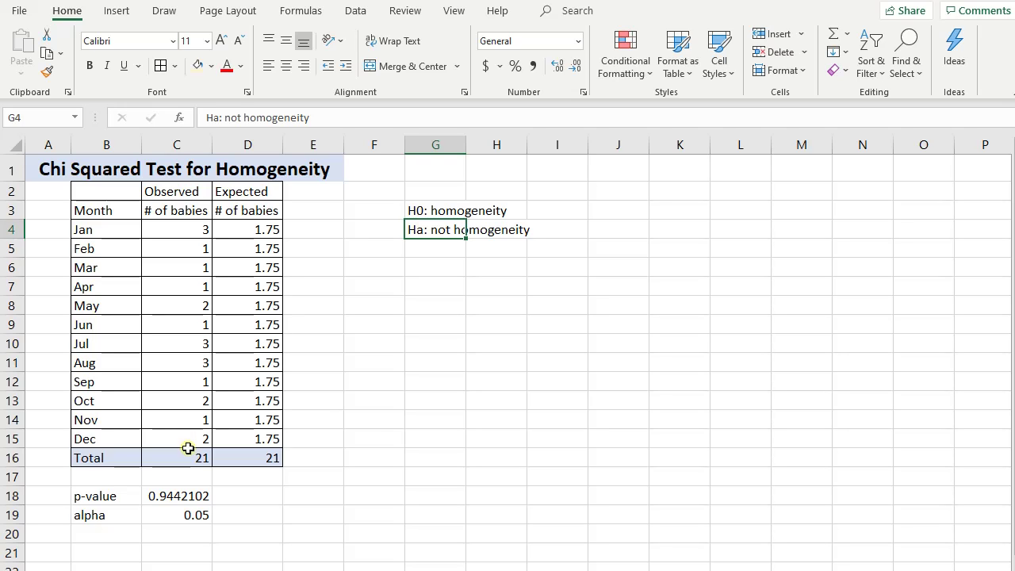
click(200, 497)
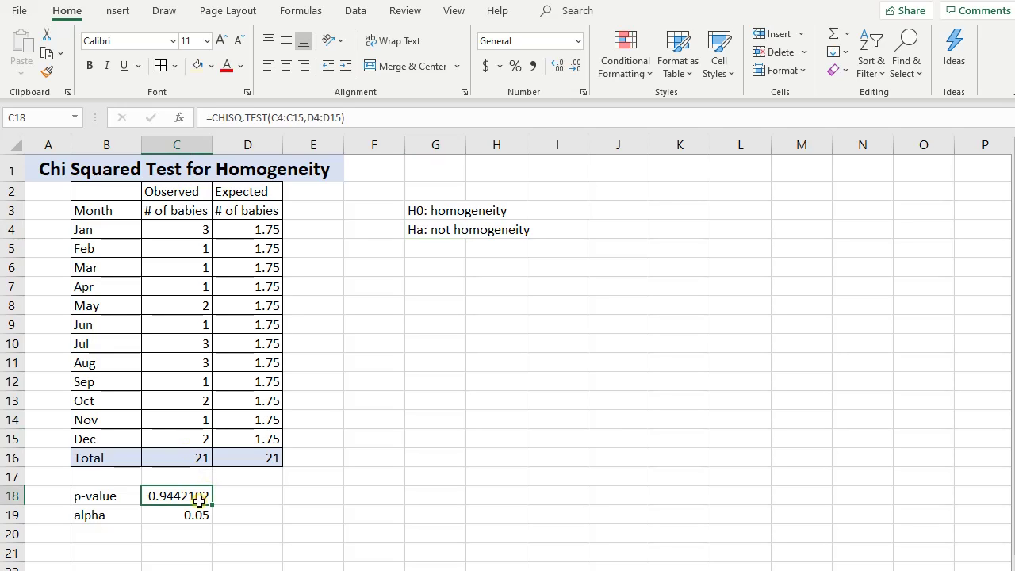
click(200, 516)
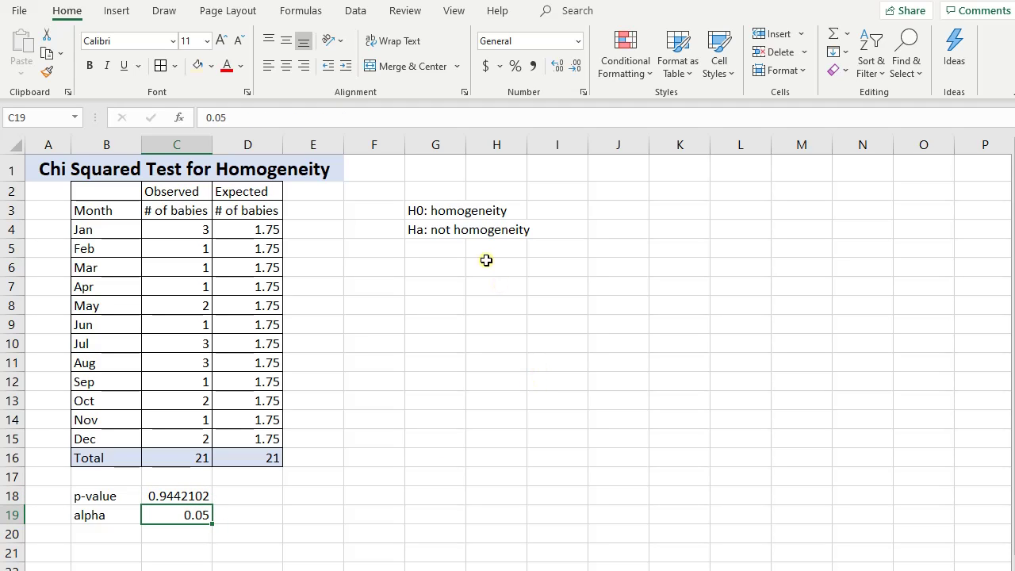
- Enter the label "TS" in G6 below the hypotheses
click(445, 270)
text(TS)
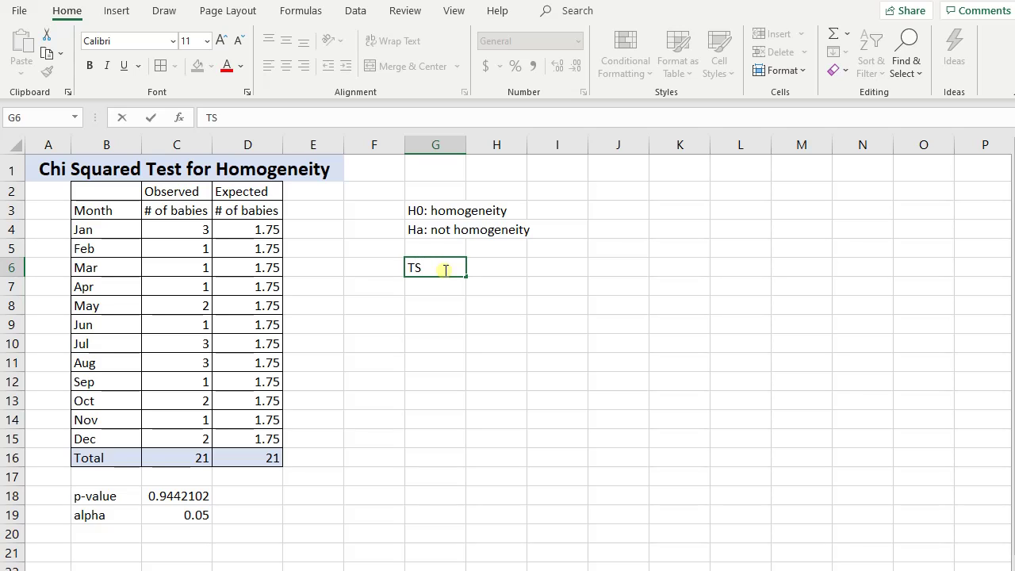
key(Tab)
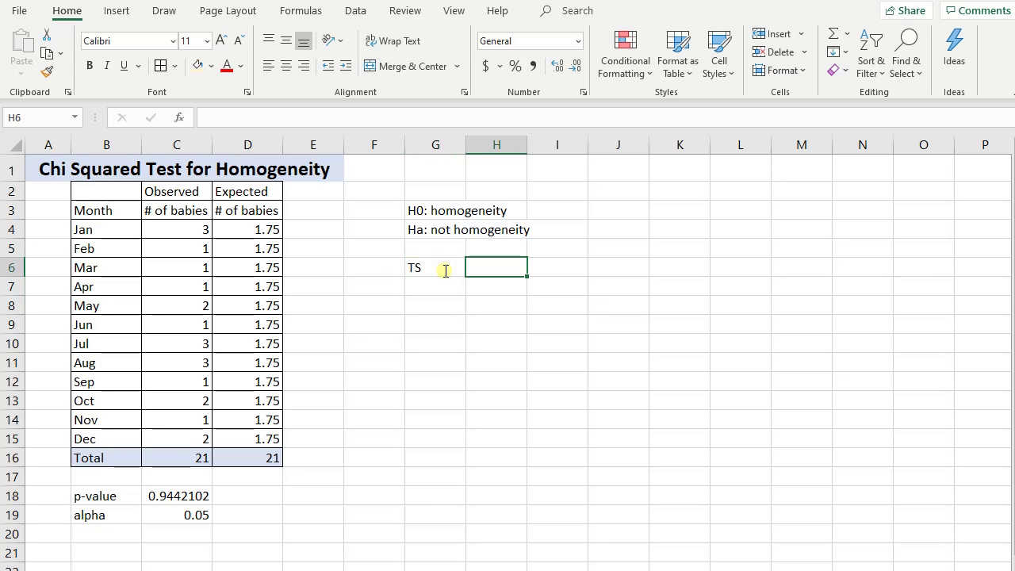
- Enter the test statistic expression "SUM (O-E)^2/E" as text in H6 beside the TS label
text(=)
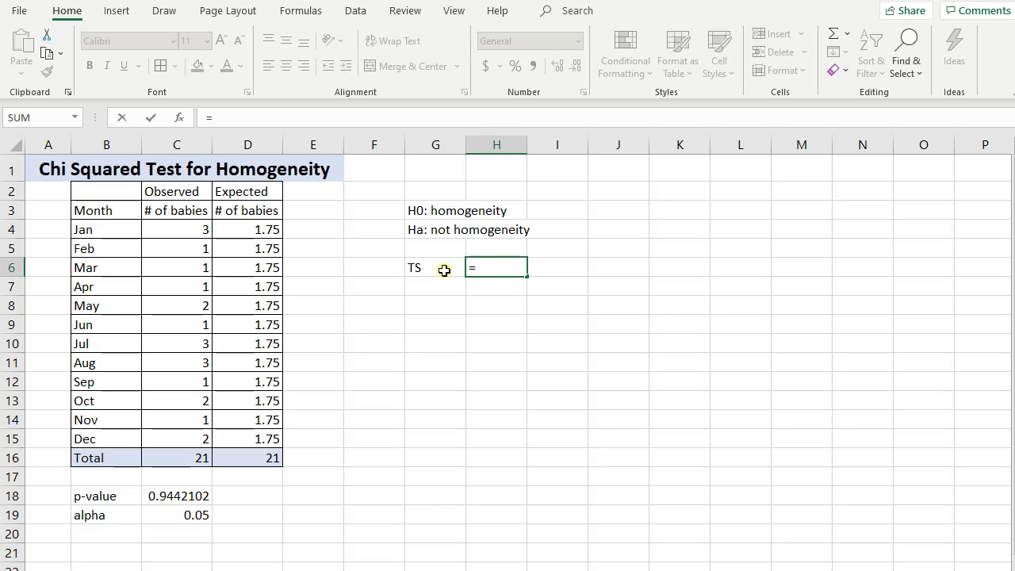
key(BackSpace)
text(()
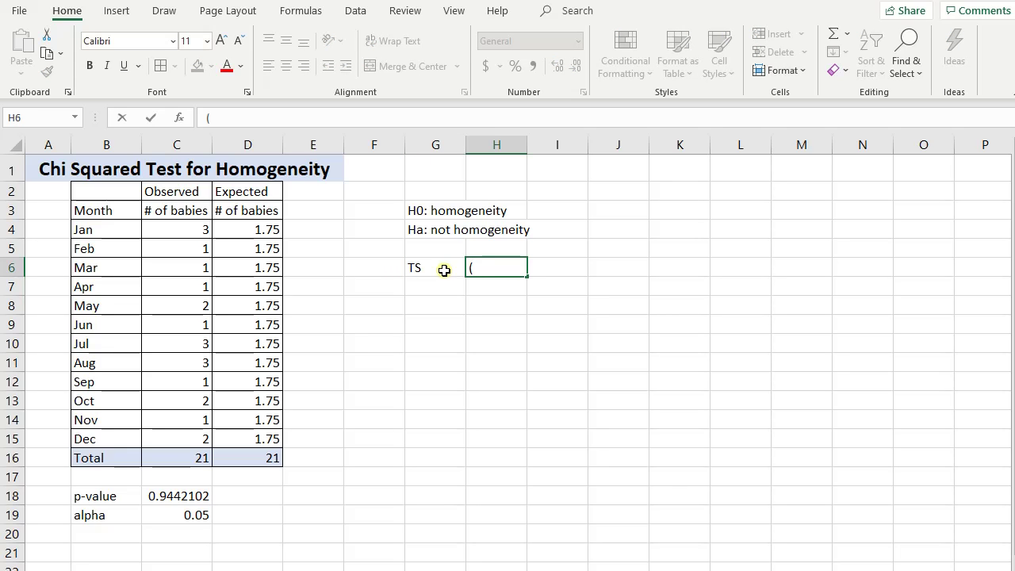
text(O-E)^2)
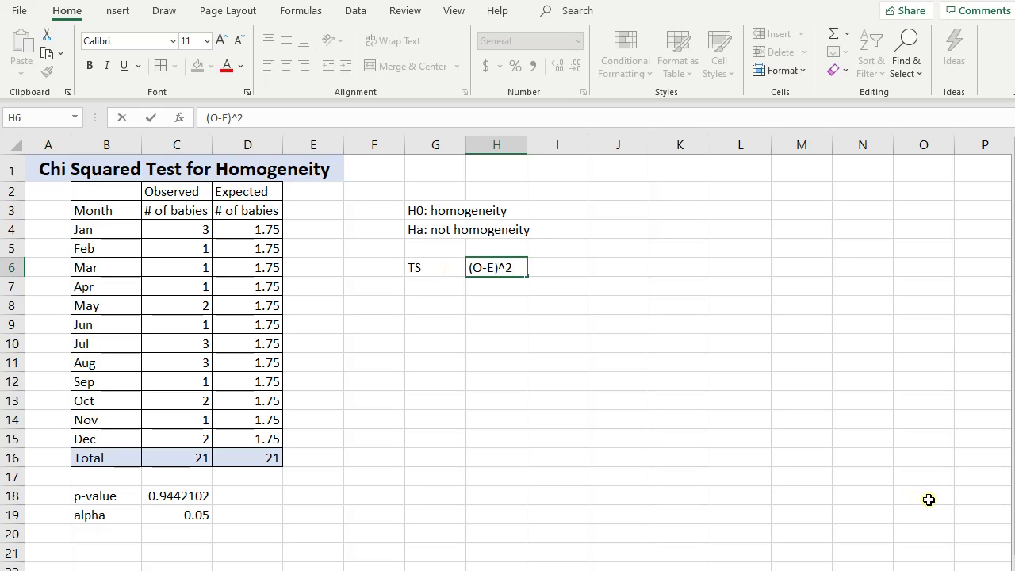
text(/E)
click(469, 269)
text(SUM)
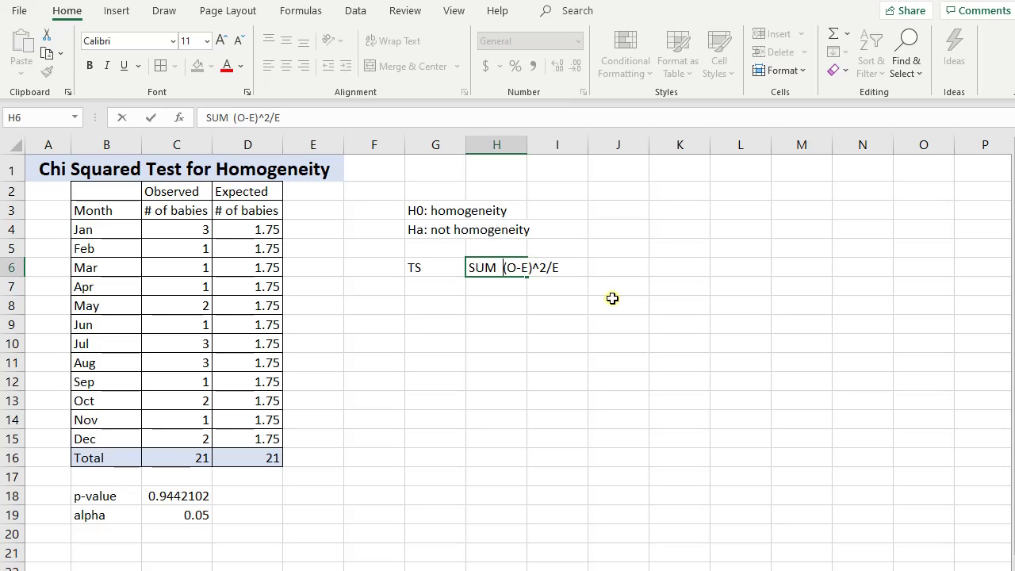
key(Return)
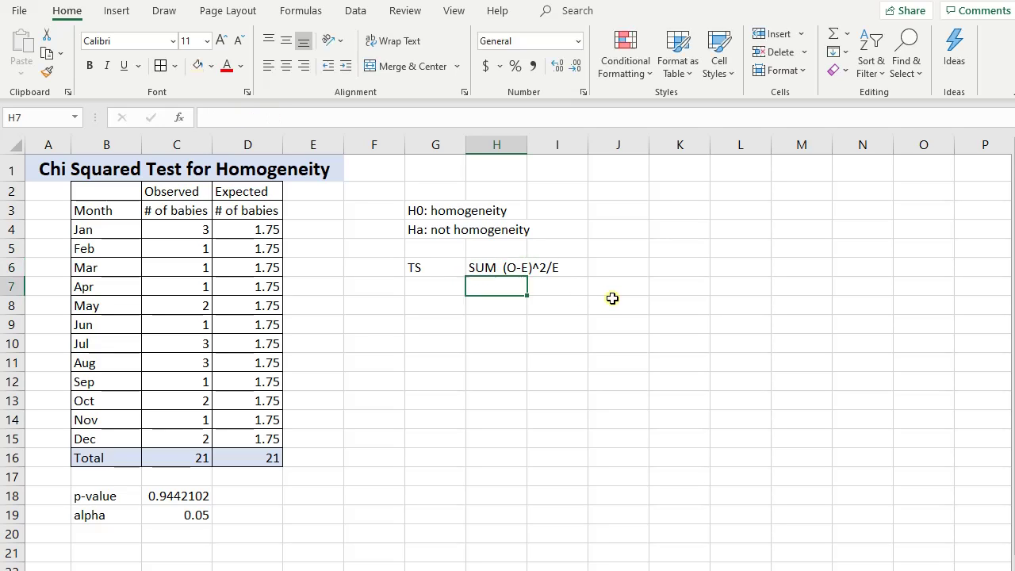
click(521, 268)
click(576, 359)
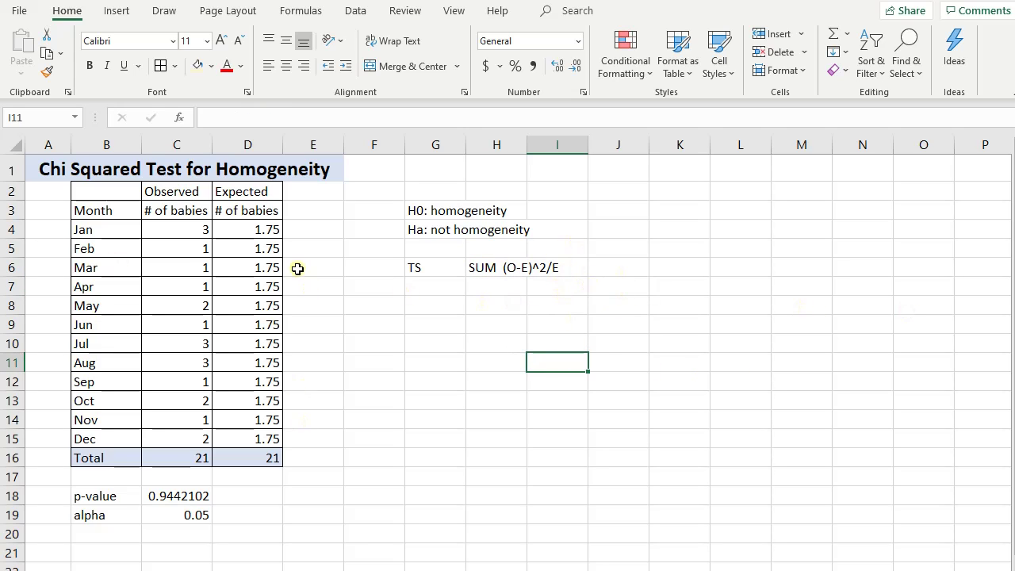
- Add the column heading "(O-E)^2/E" in E3 beside the expected counts
click(301, 227)
click(303, 210)
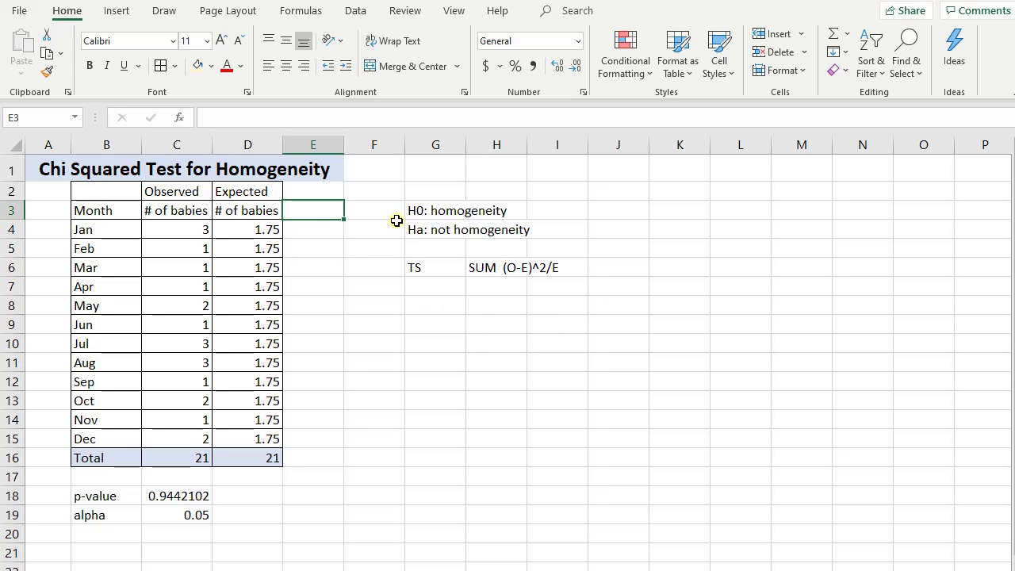
text(()
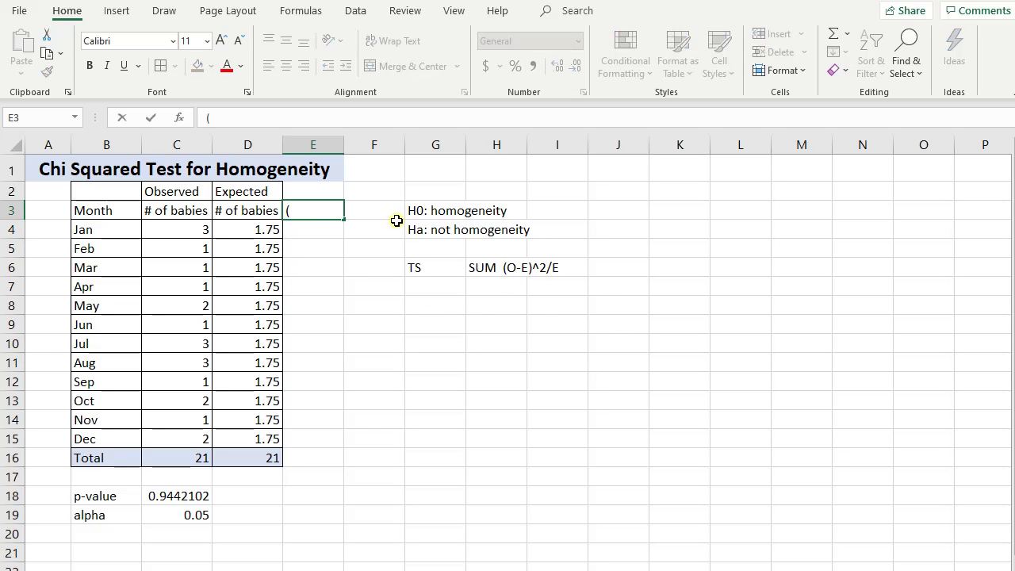
text(O-E)^2/E)
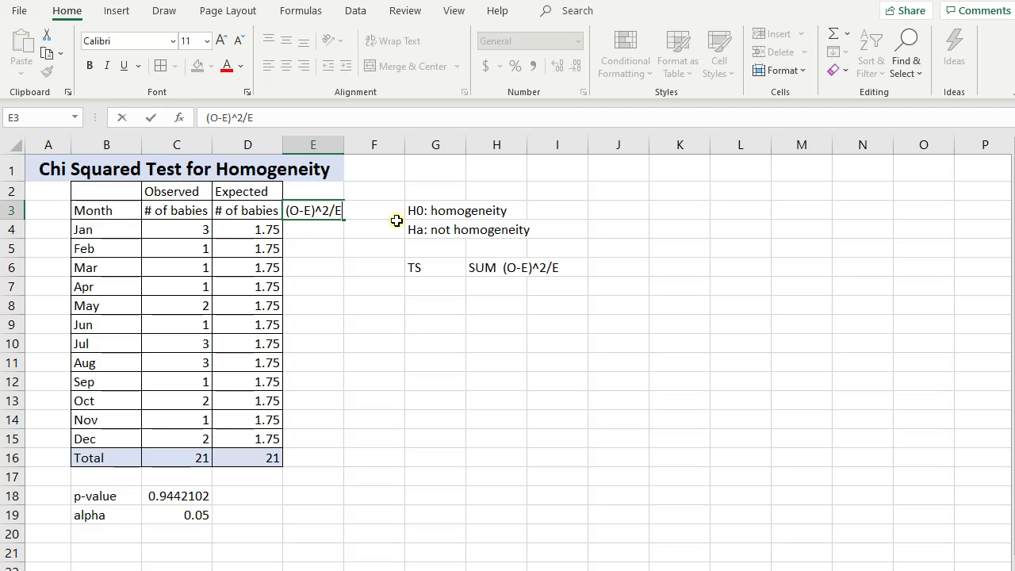
key(Return)
key(Down)
key(Down)
key(Down)
key(Down)
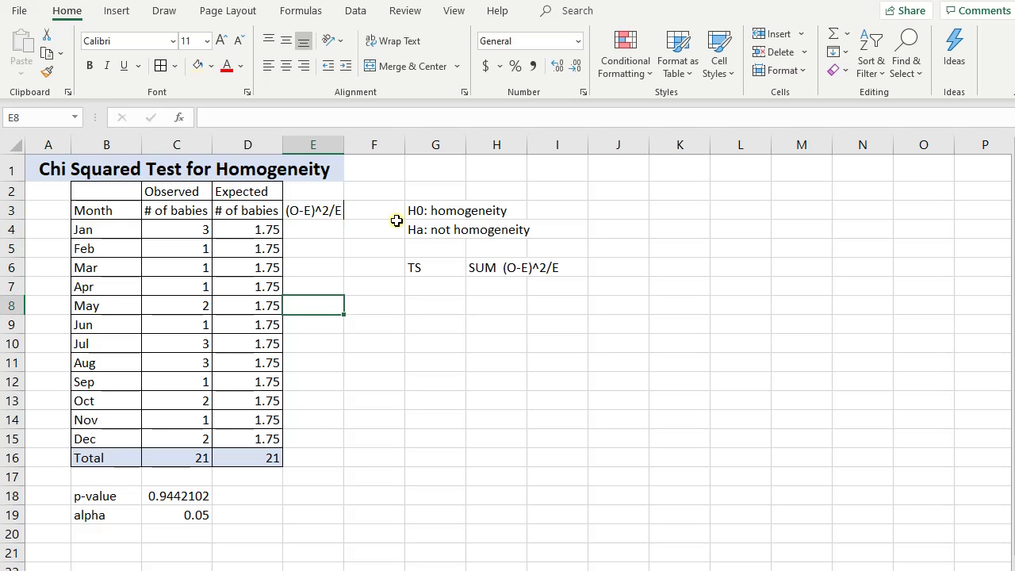
- Apply all borders to the table range B2:E16, including the new column E
drag(365, 267, 360, 286)
drag(111, 182, 300, 384)
click(300, 384)
drag(124, 194, 331, 457)
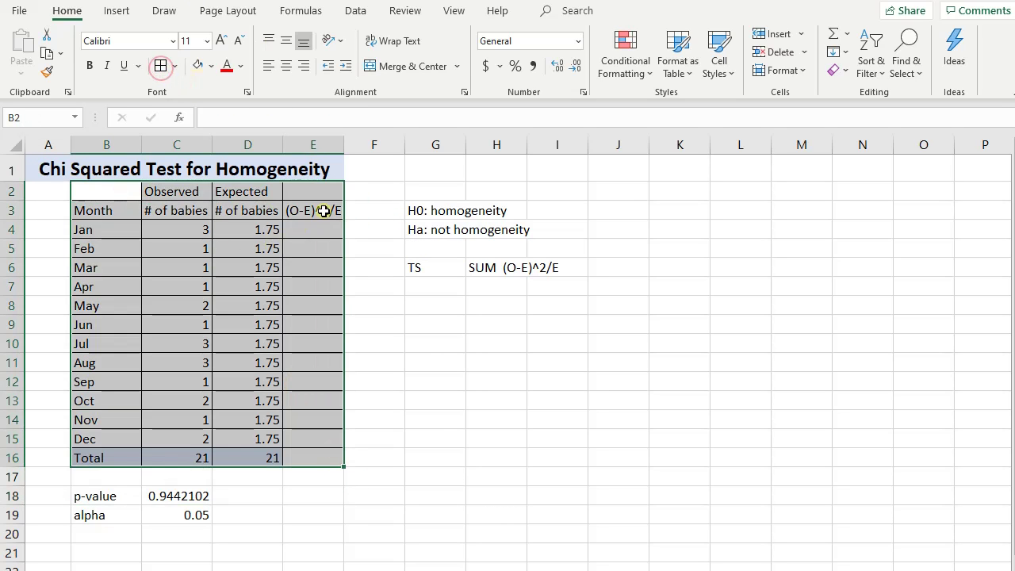
- Fill the heading cell E3 and the total cell E16 with light orange
click(327, 210)
click(199, 66)
click(333, 457)
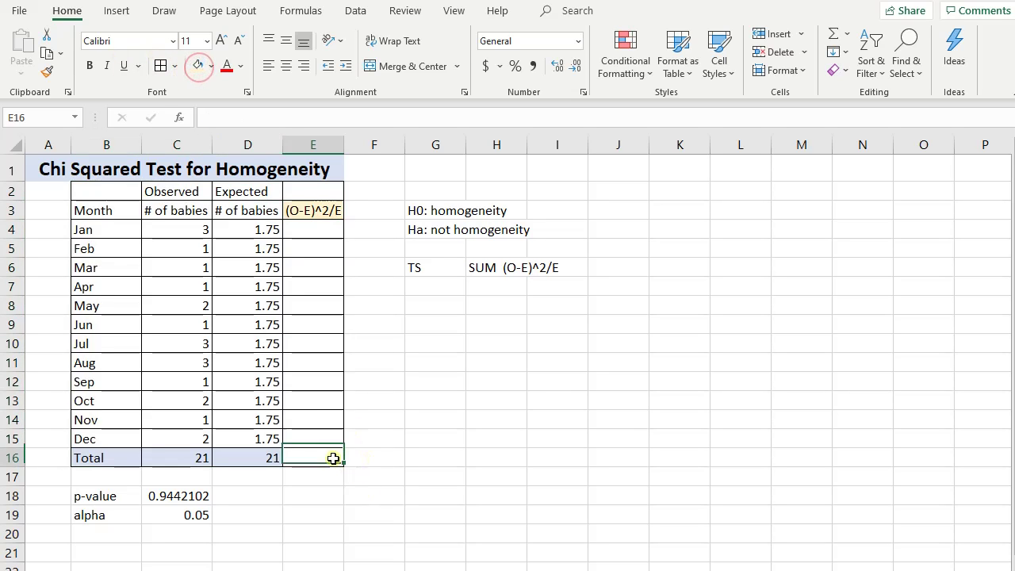
click(199, 66)
- Enter the formula =(C4-D4)^2/D4 in E4 for January
click(323, 230)
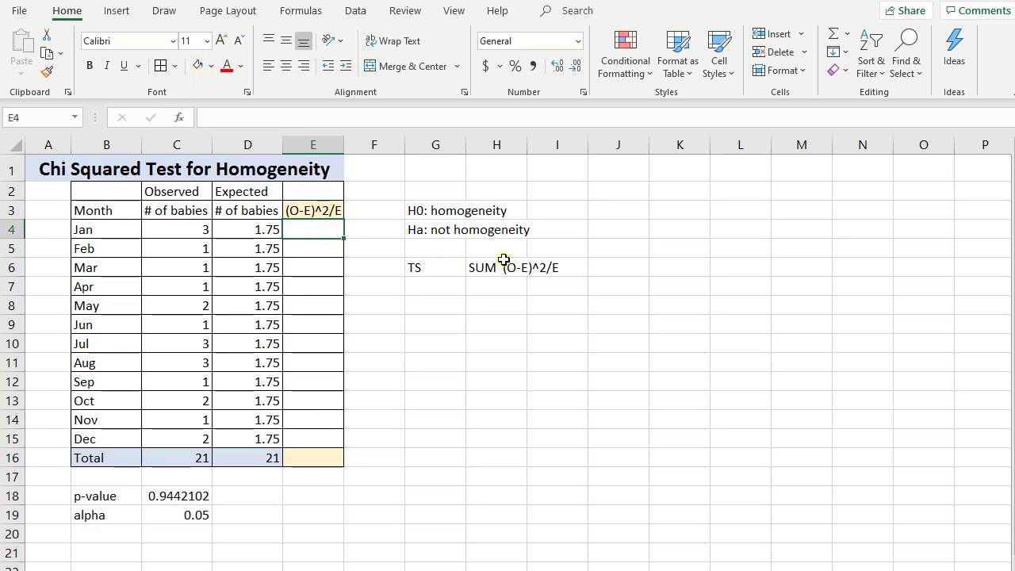
text(=)
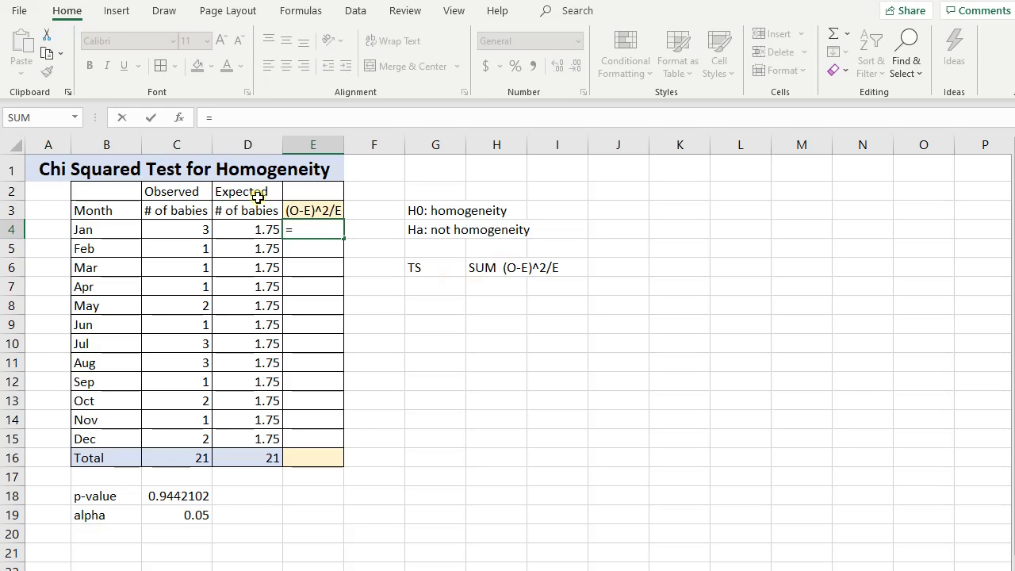
text(3)
click(211, 228)
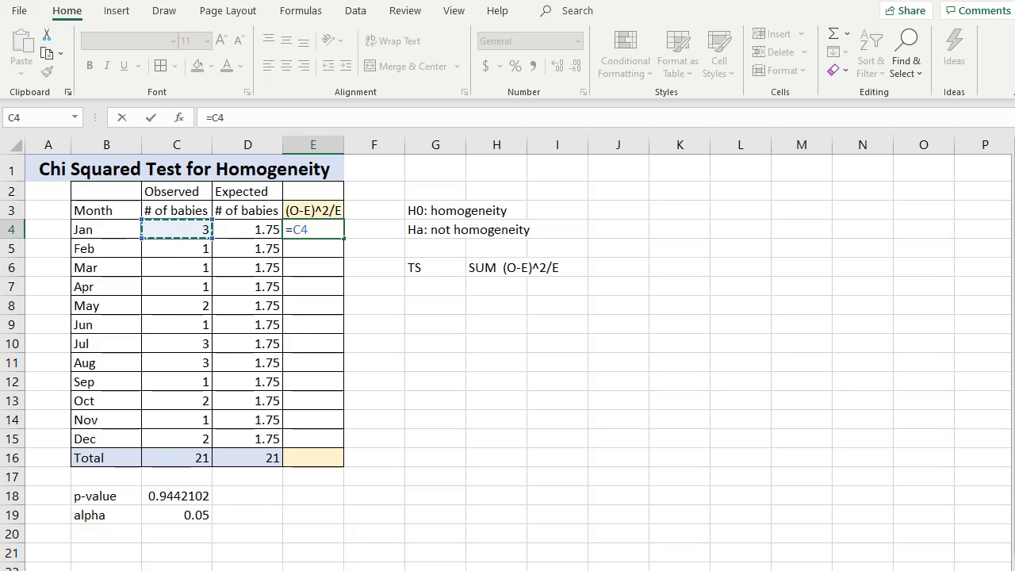
key(BackSpace)
key(BackSpace)
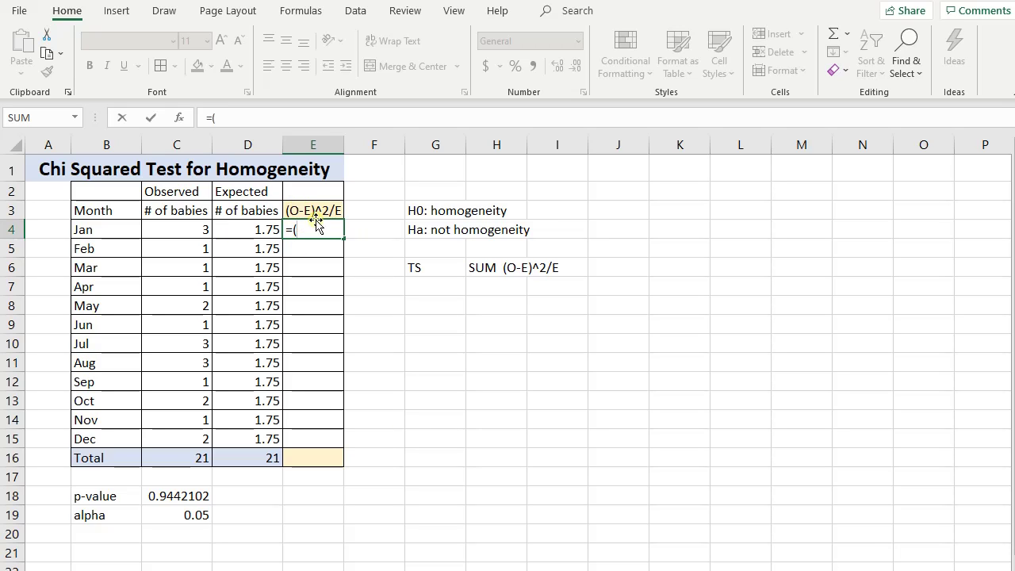
click(181, 231)
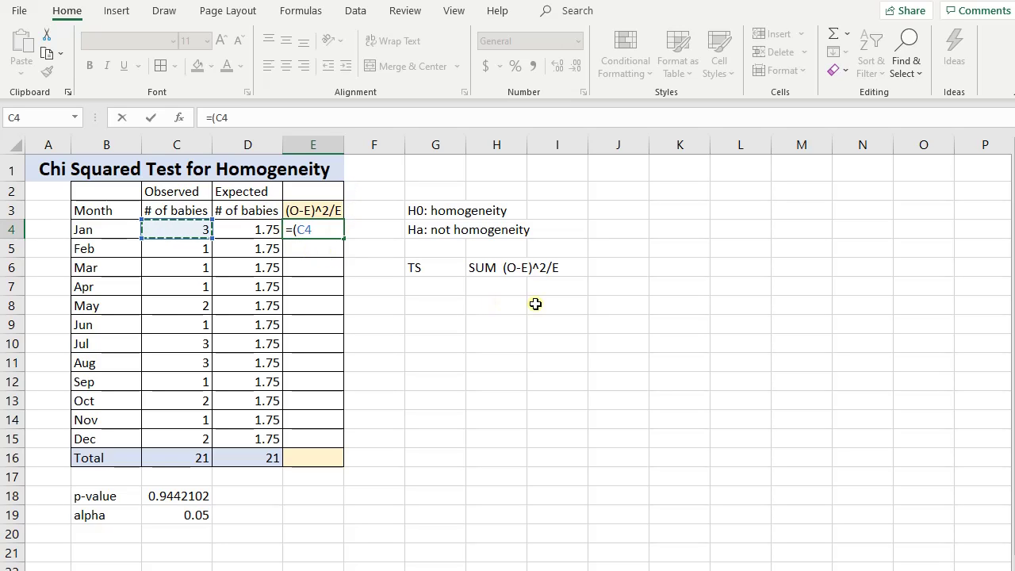
text(-)
click(251, 230)
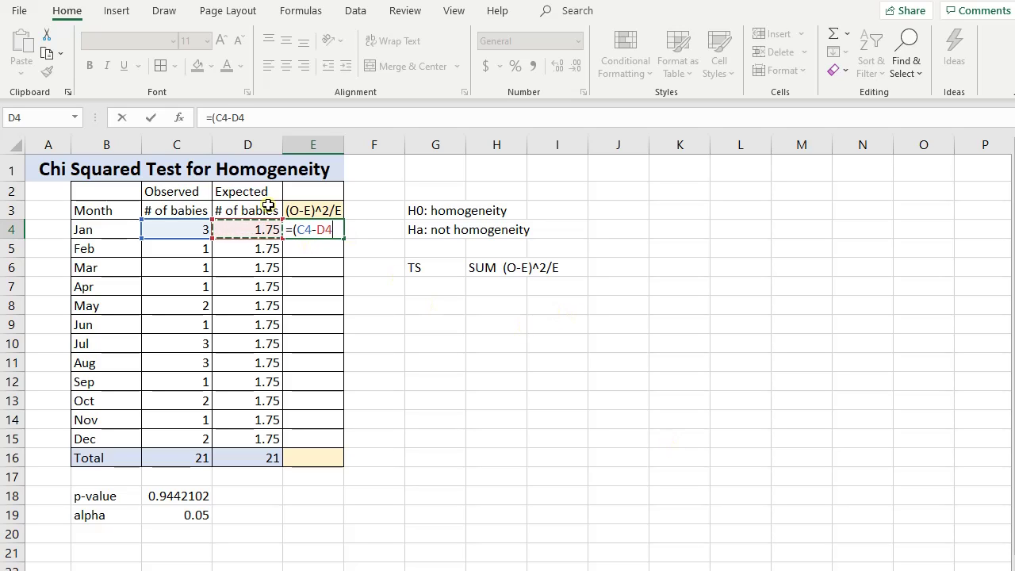
text()^2)
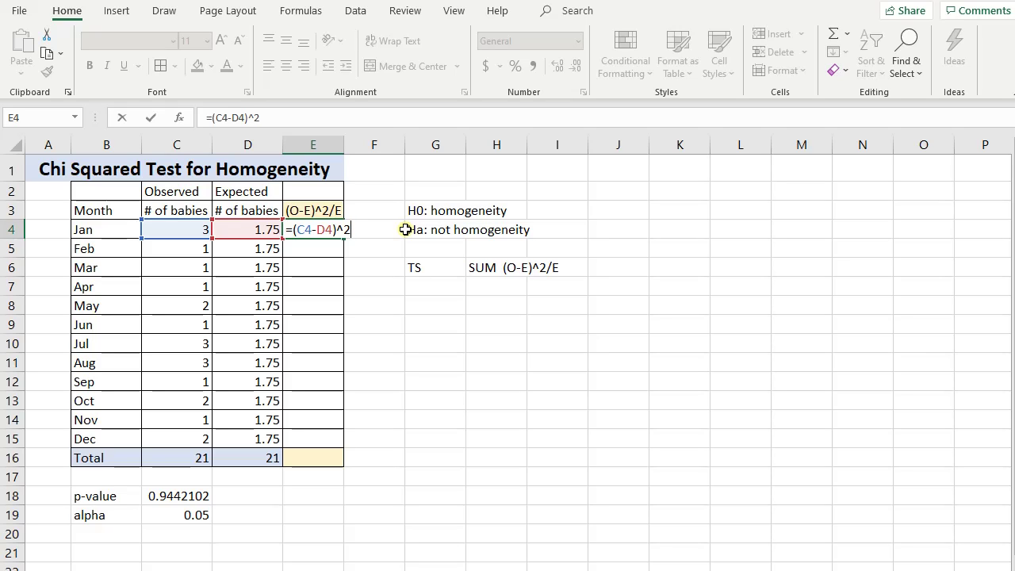
text(/)
click(270, 230)
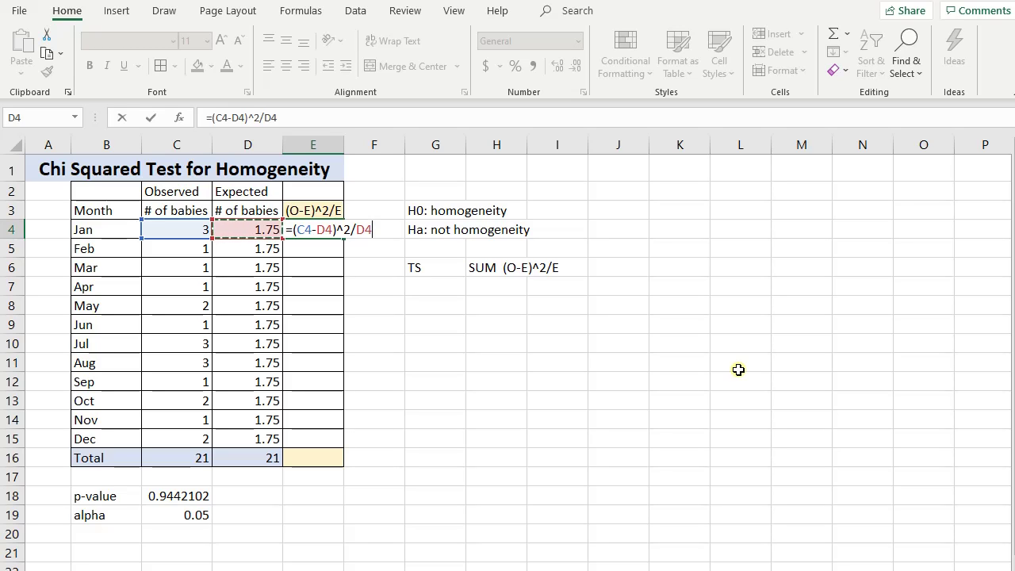
key(Return)
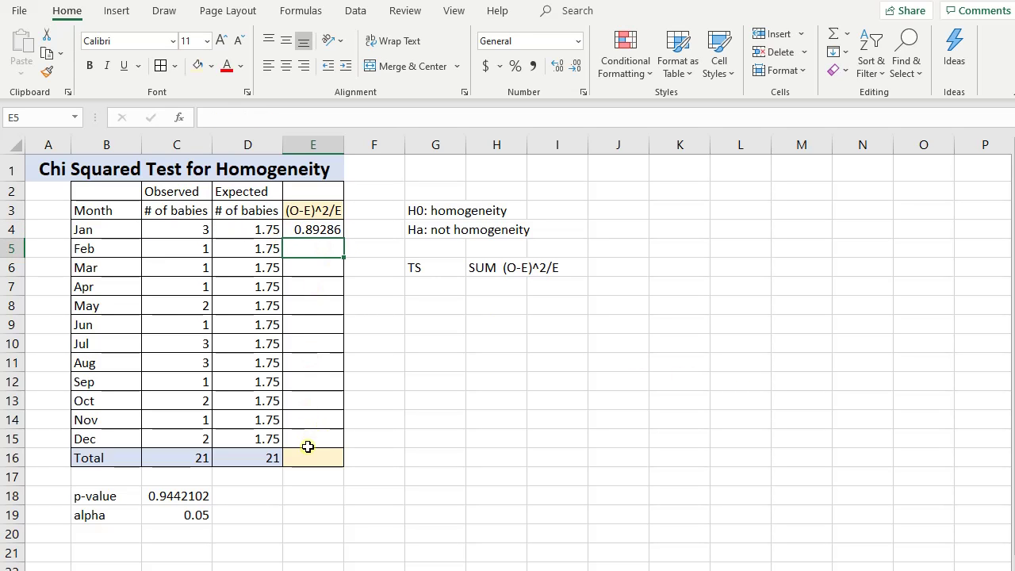
- Try to build the February (O-E)^2/E formula manually in E5, accepting the suggested correction =(C5-D5^2/D5)
text(=)
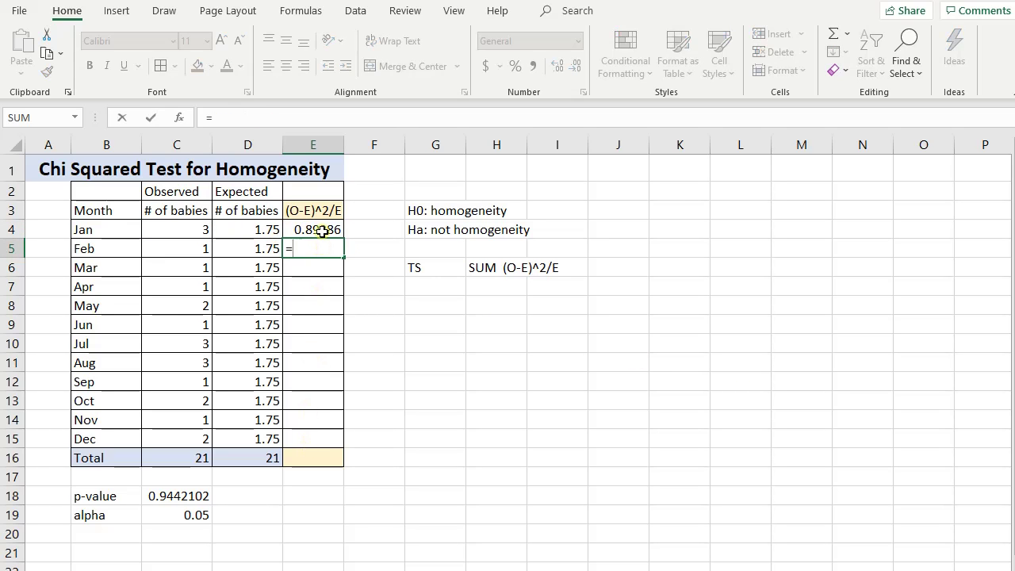
text(()
key(Left)
key(Left)
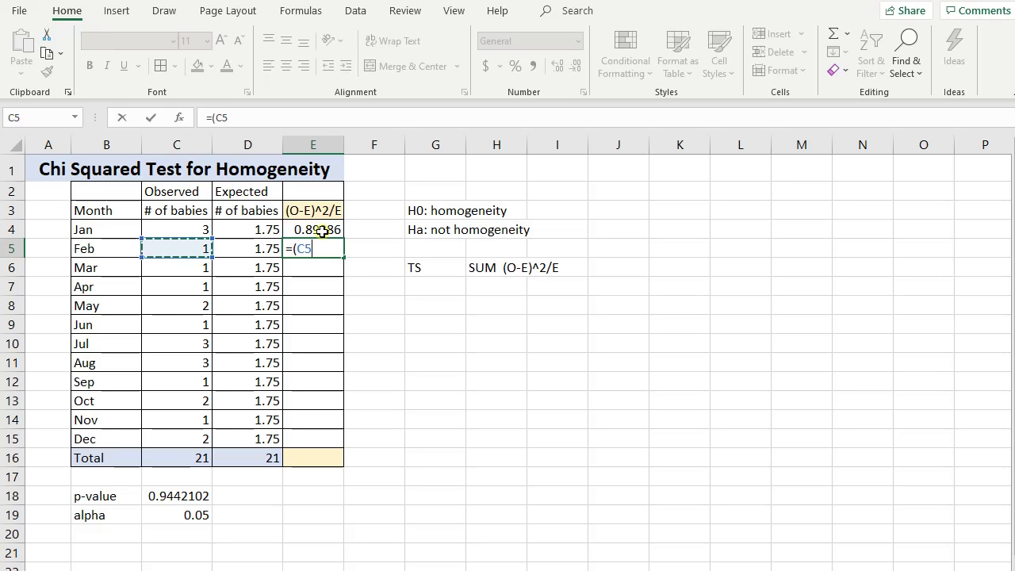
text(-)
key(Left)
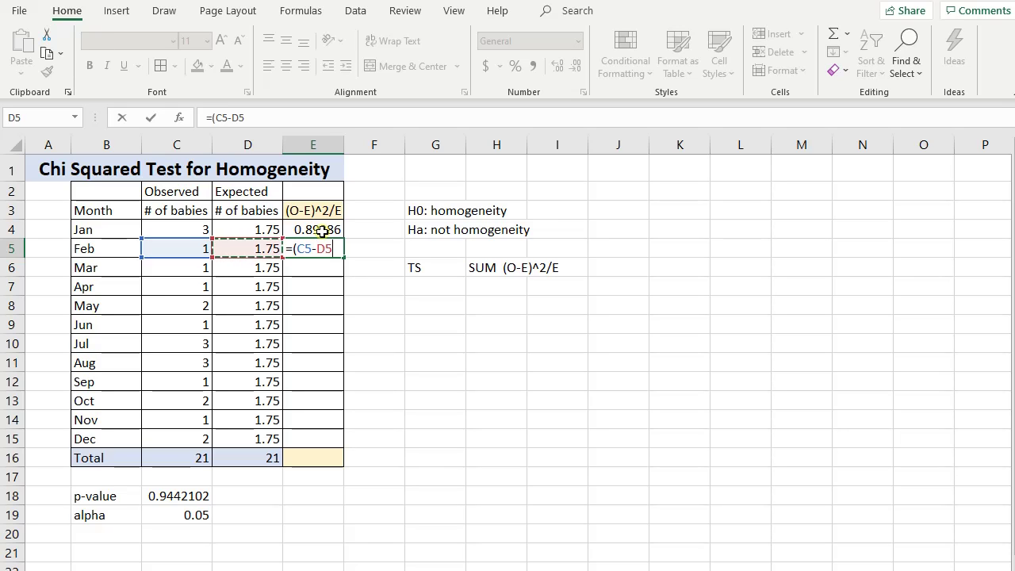
text(^3)
text(2/)
key(Left)
key(Return)
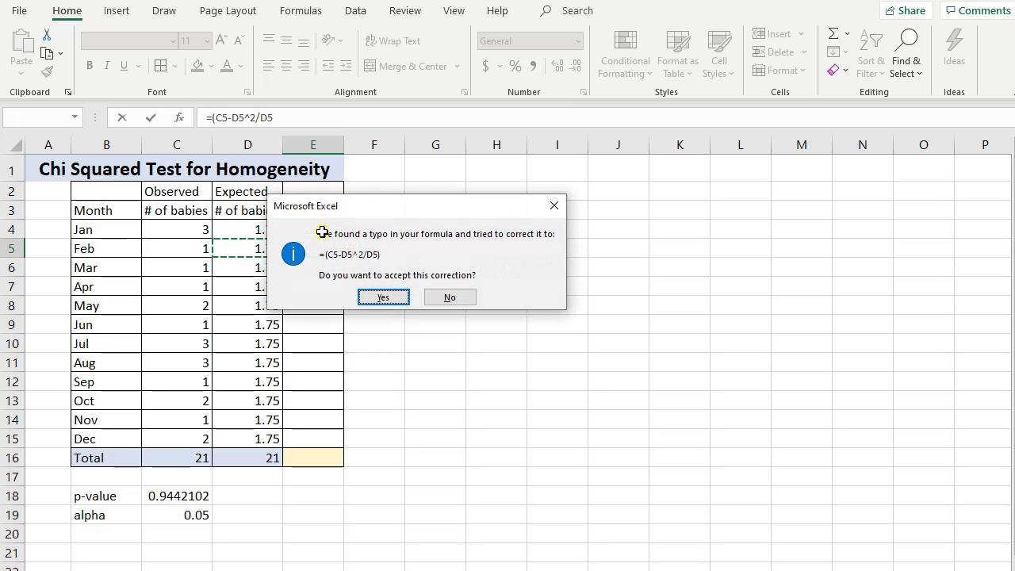
key(Return)
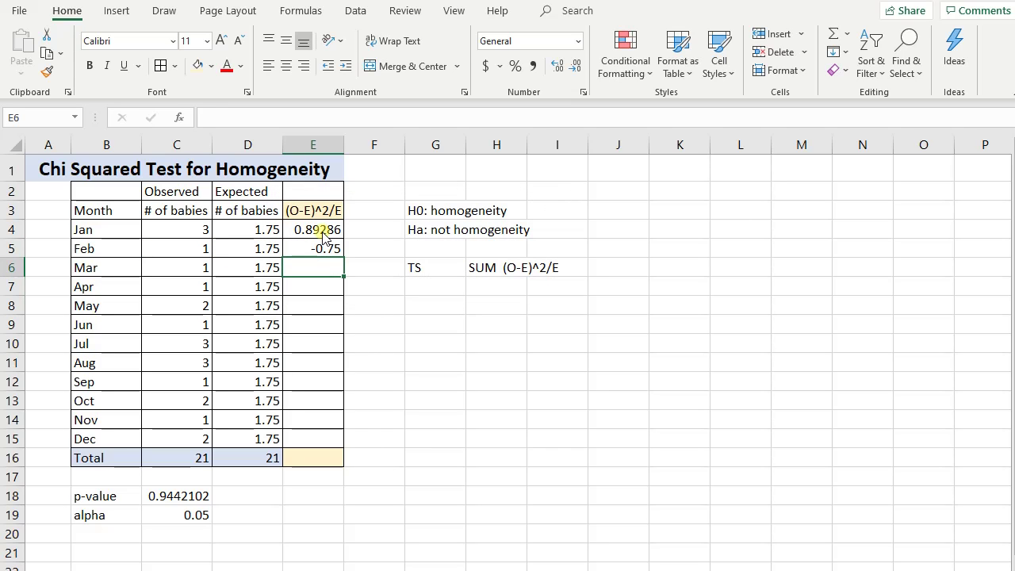
- Correct the February formula in E5 to =(C5-D5)^2/D5, then clear the cell
double_click(323, 248)
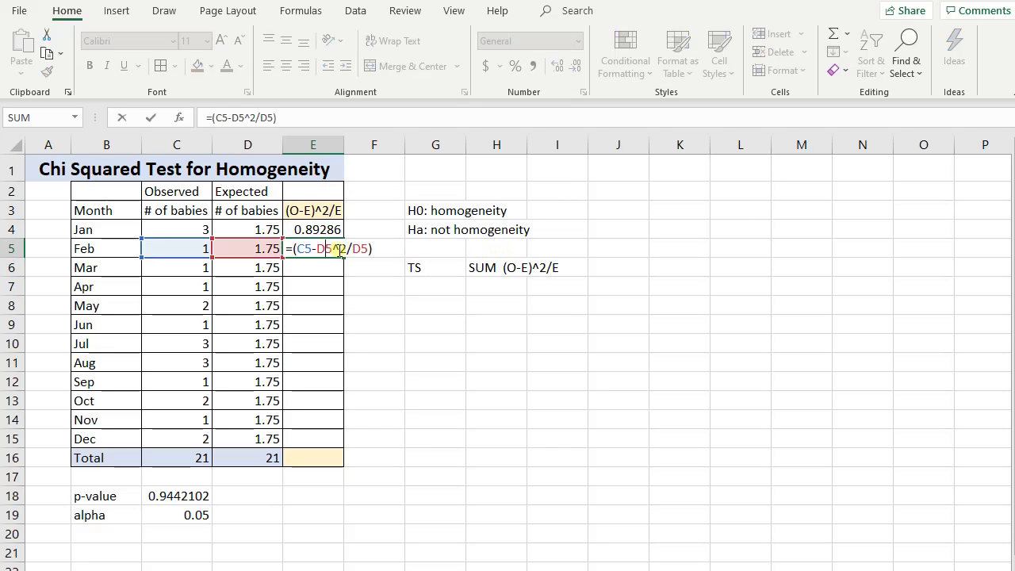
text())
key(Return)
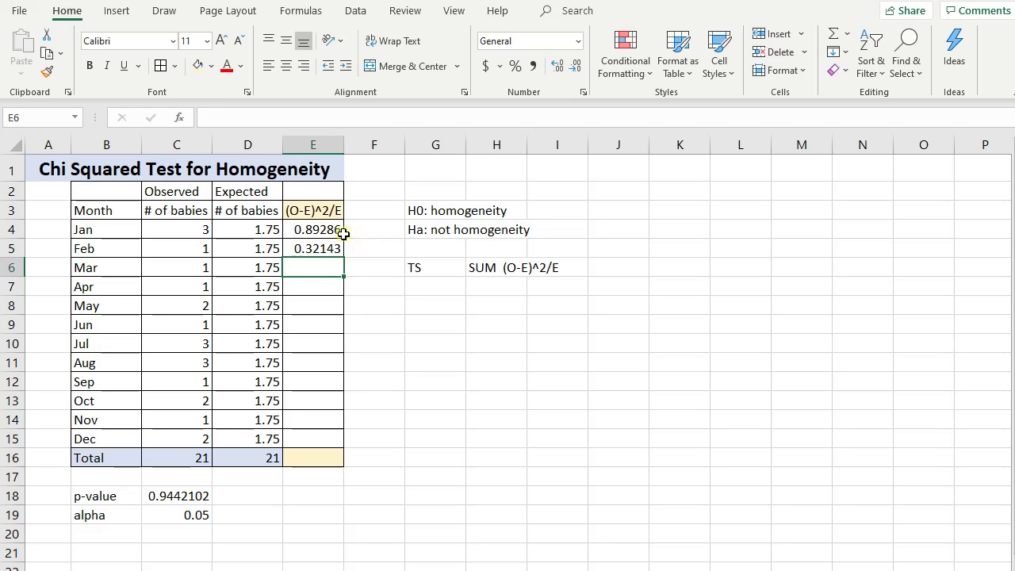
click(337, 232)
click(334, 242)
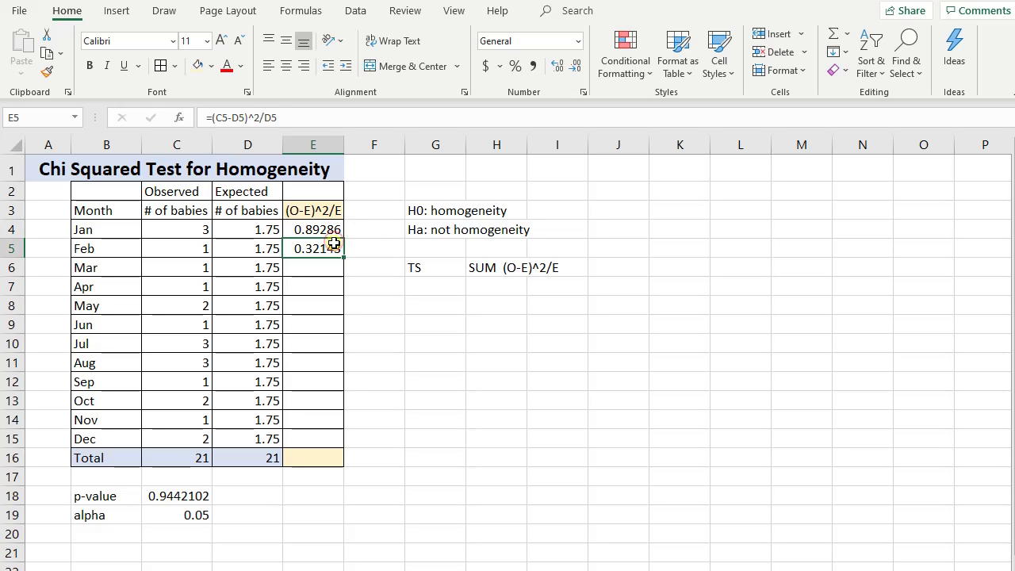
key(Delete)
- Check the January formula in E4 and fill it down through E15 for all months
click(324, 227)
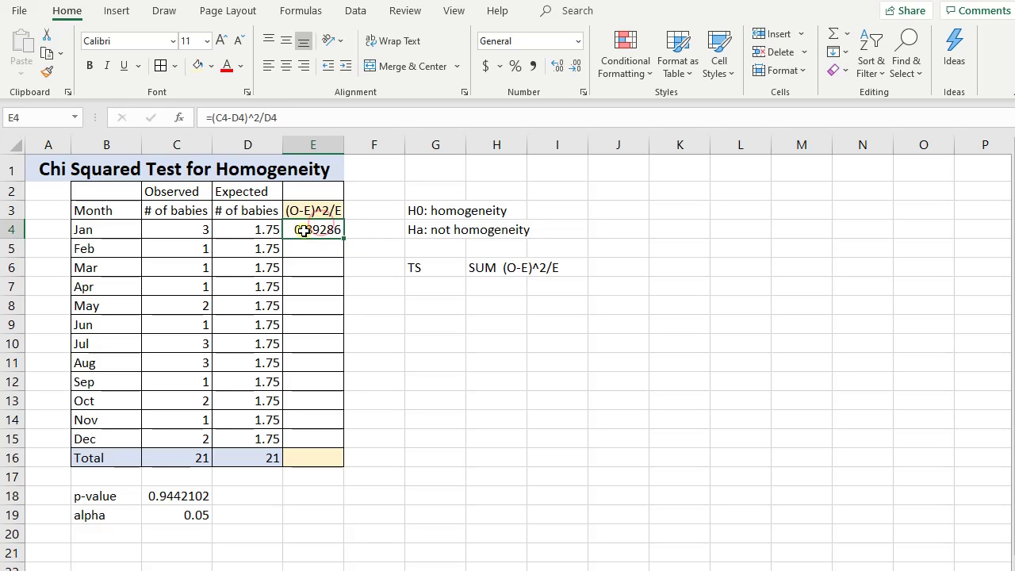
double_click(299, 229)
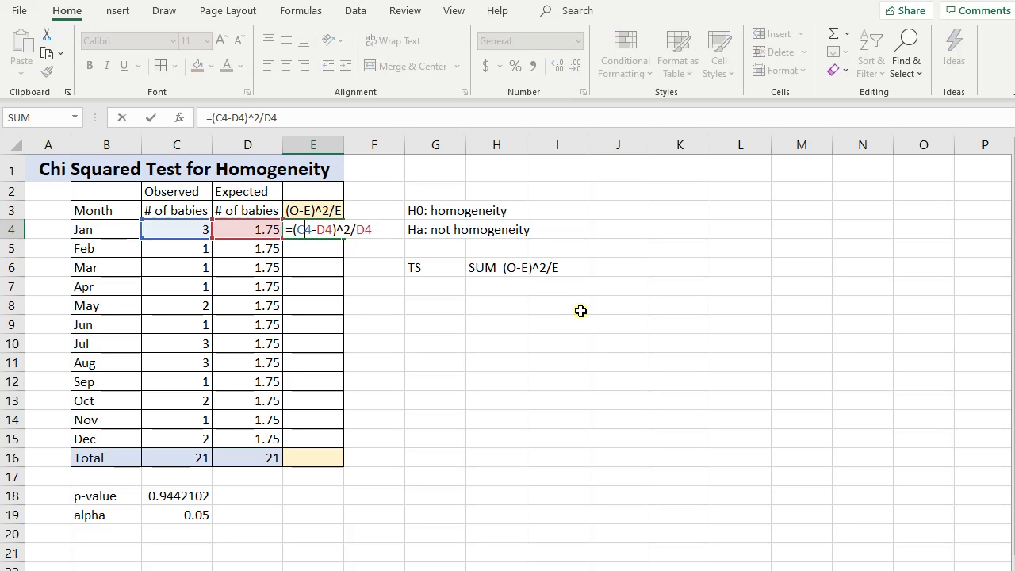
key(Return)
click(340, 231)
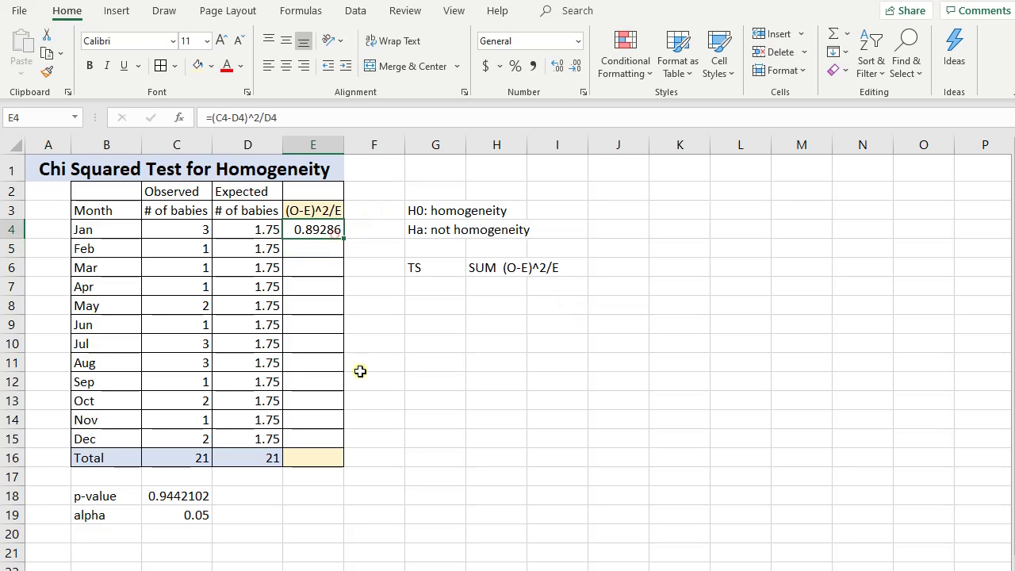
click(346, 238)
drag(346, 238, 337, 451)
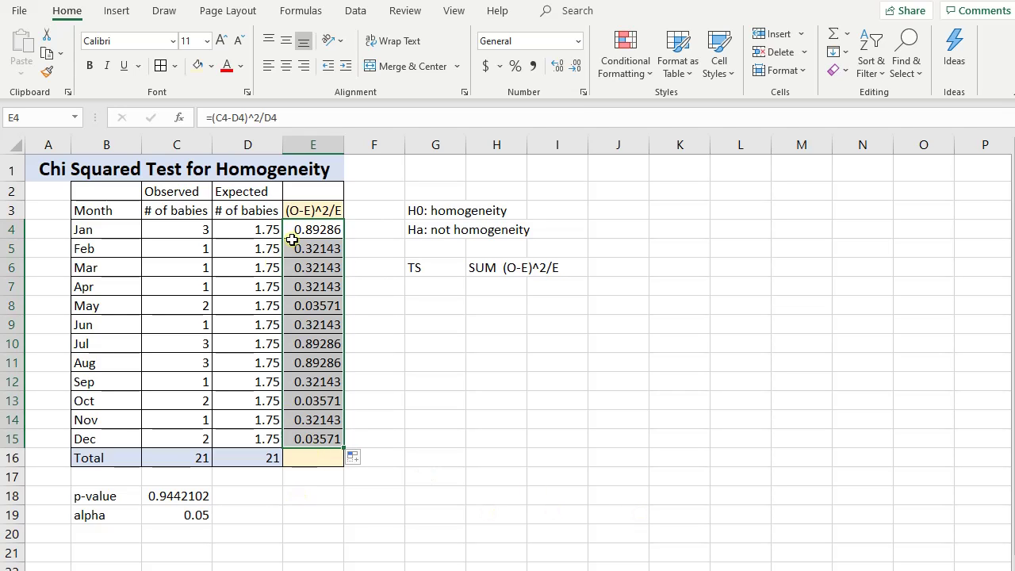
- Inspect the copied formulas in E6 and E10, and select the total cell E16
double_click(309, 267)
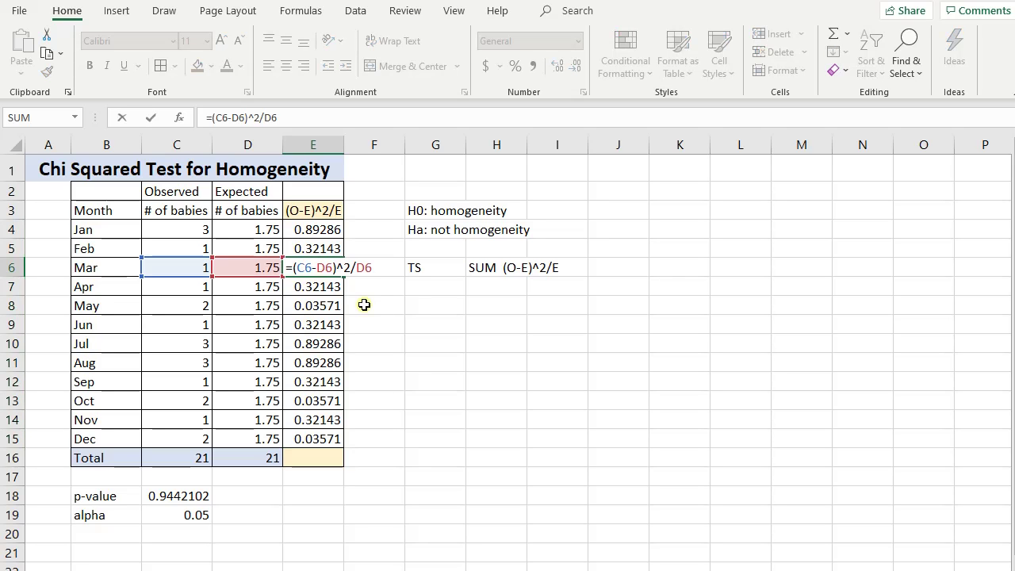
key(Return)
double_click(307, 340)
key(Return)
click(305, 464)
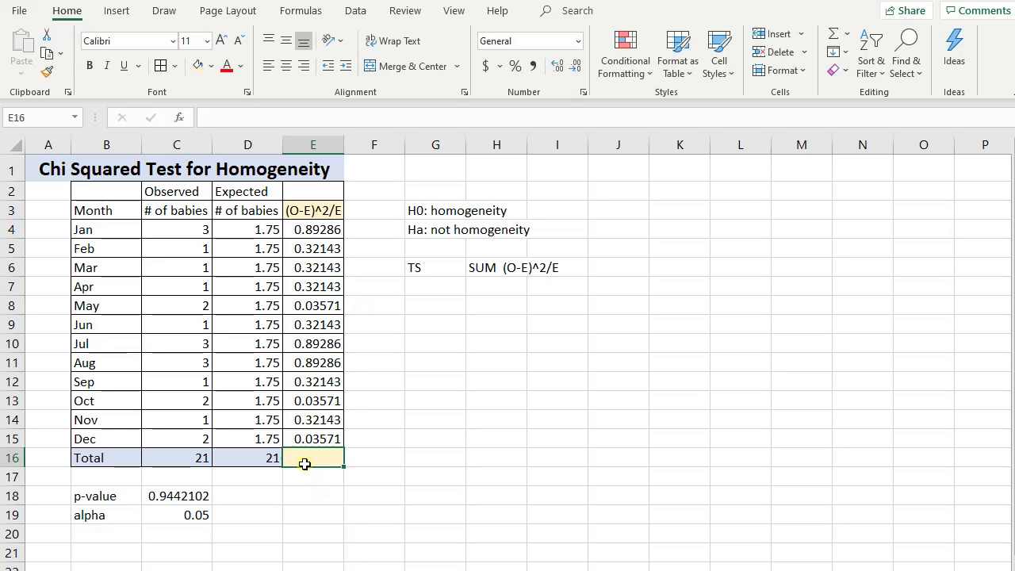
- Total the (O-E)^2/E column in E16 with =SUM(E4:E15)
text(=su)
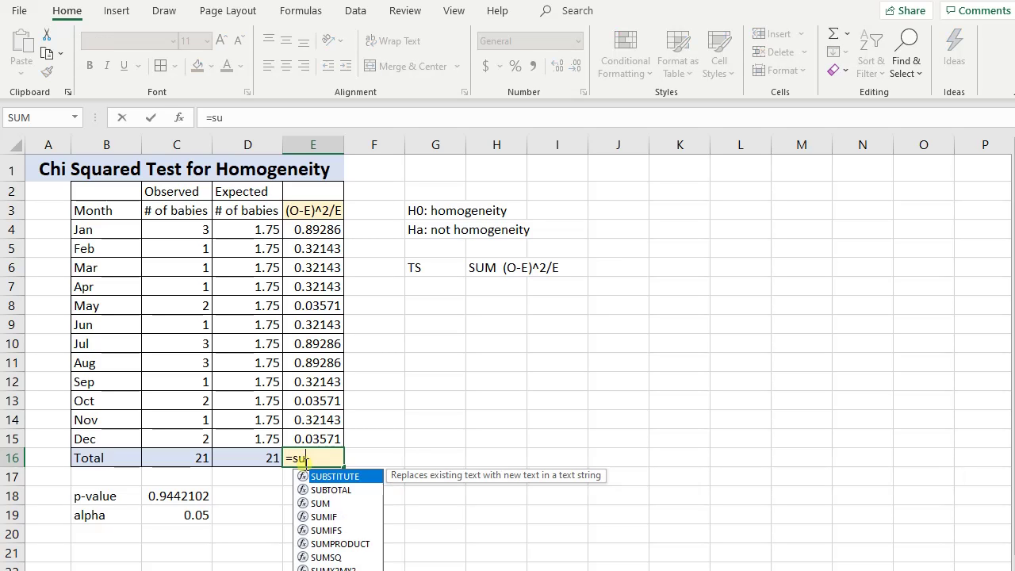
text(m()
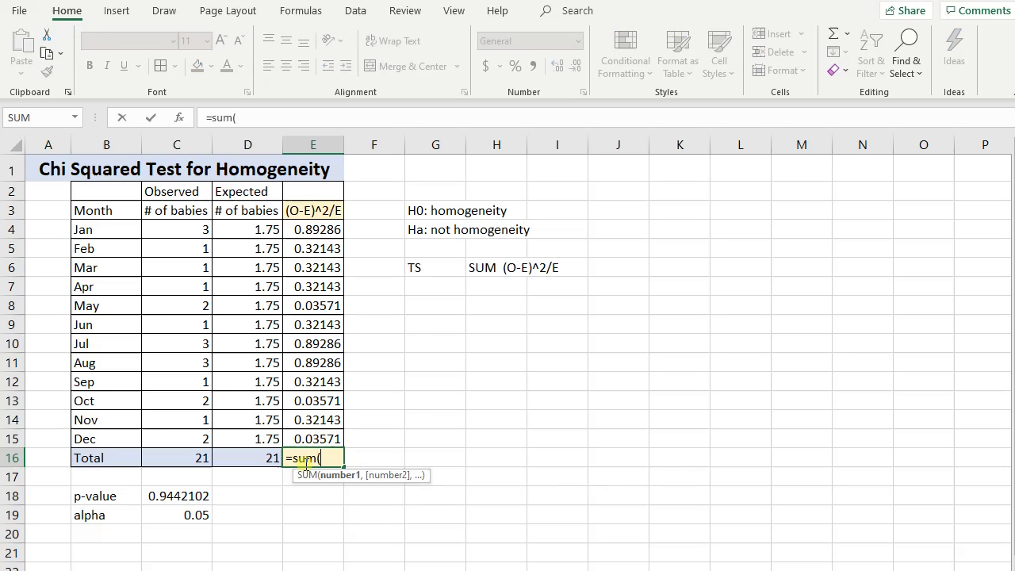
click(295, 235)
drag(295, 236, 301, 438)
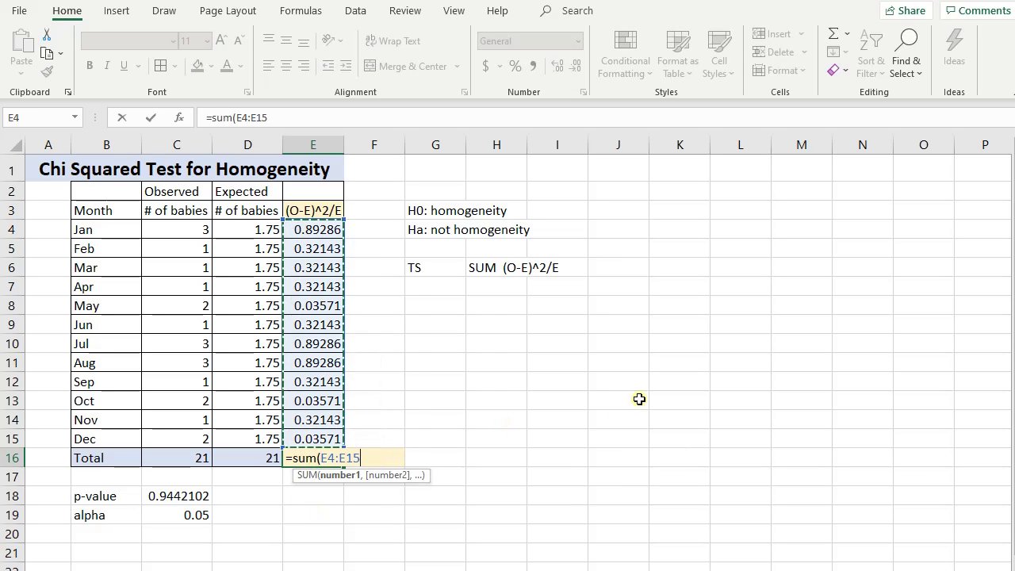
text())
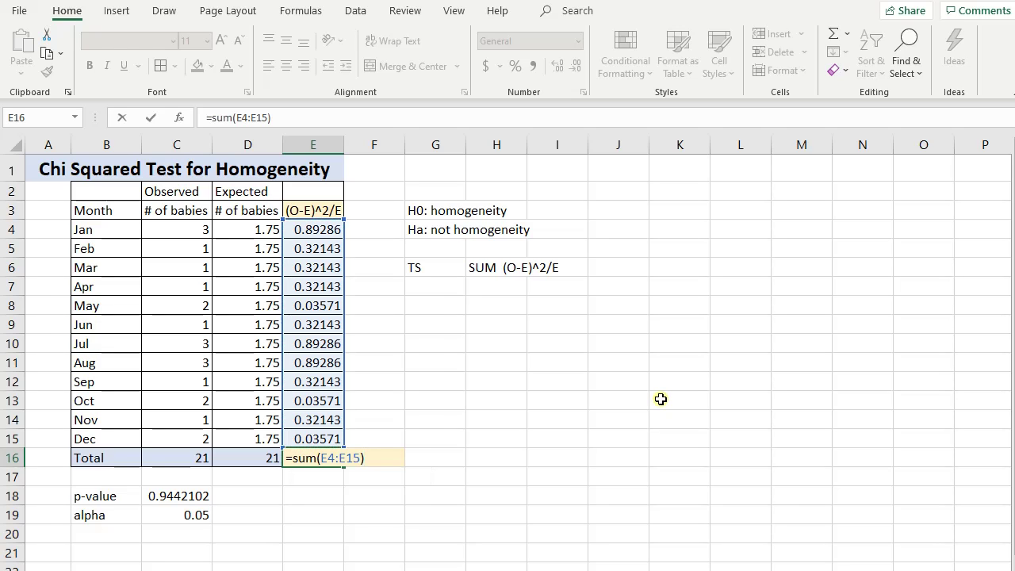
key(Return)
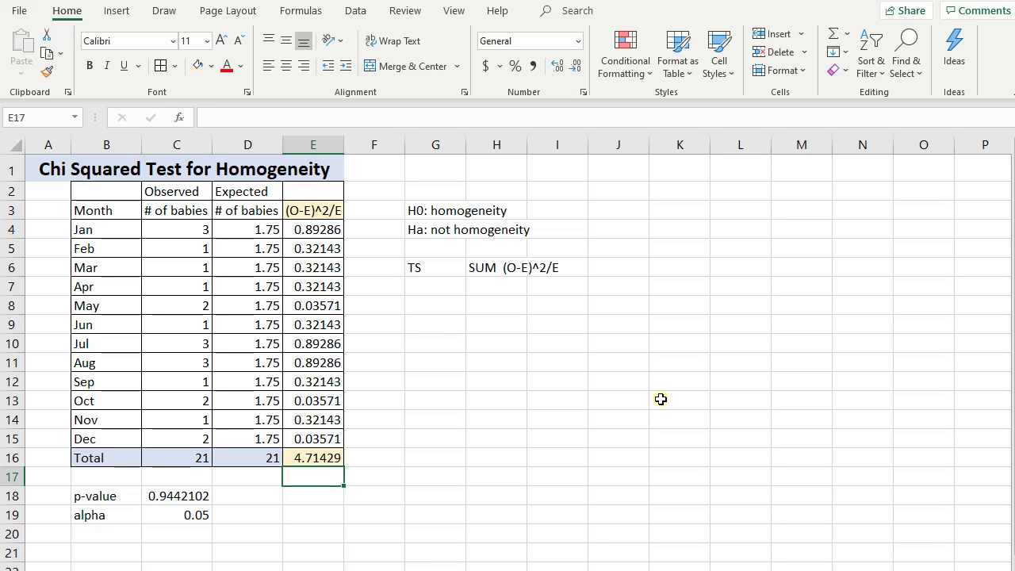
- Label cell B20, directly below alpha, as TS
key(Down)
key(Left)
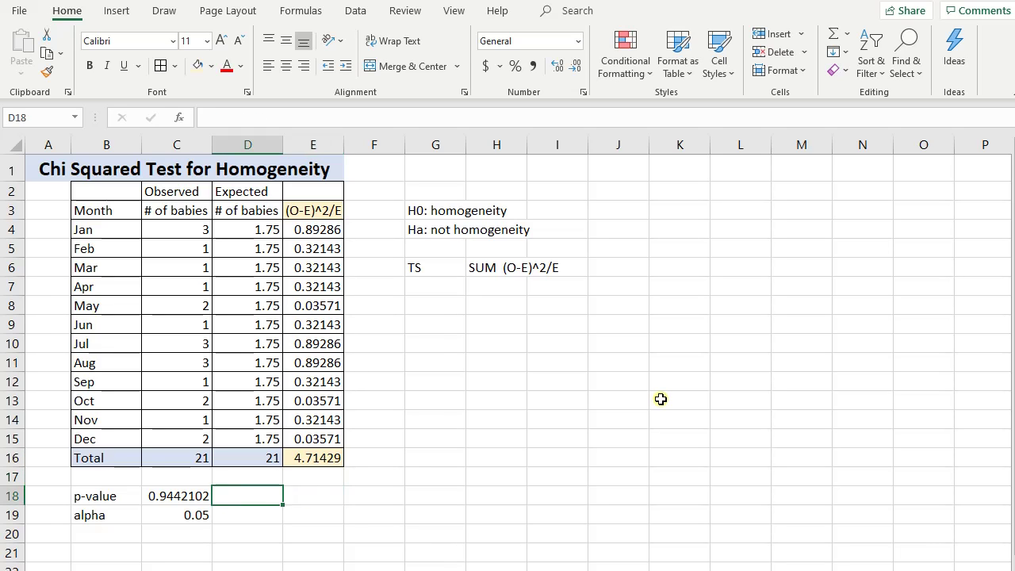
key(Down)
key(Left)
key(Down)
key(Down)
key(Left)
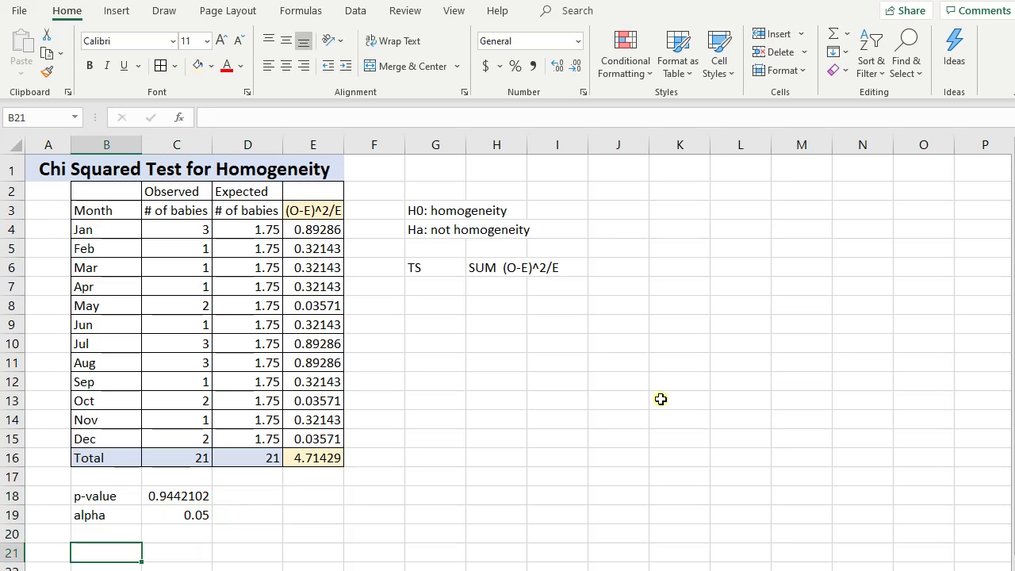
key(Up)
text(TS)
key(Tab)
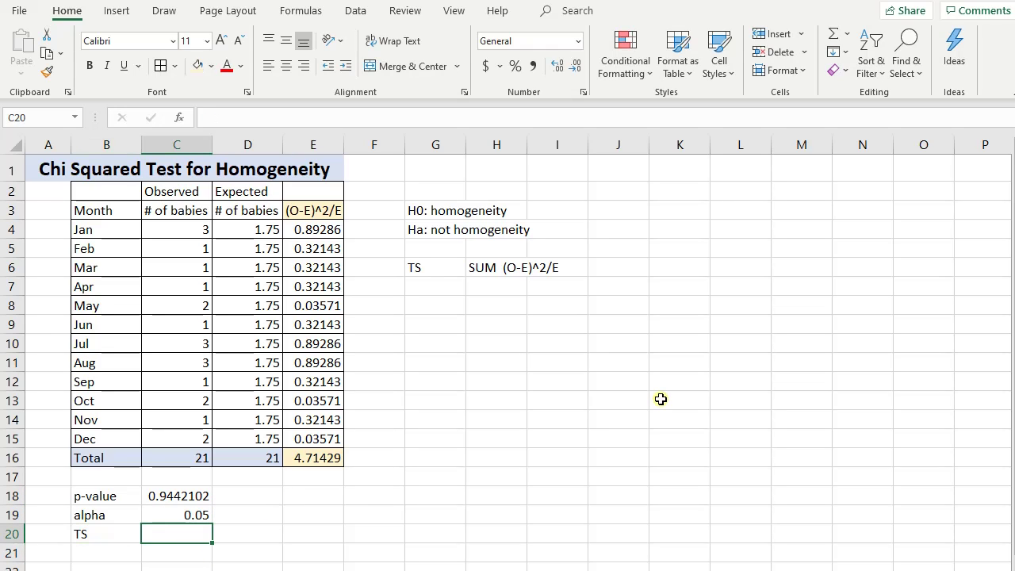
- Link C20 to the (O-E)^2/E total with =E16 and check its formula
text(=)
click(301, 459)
key(Return)
click(91, 550)
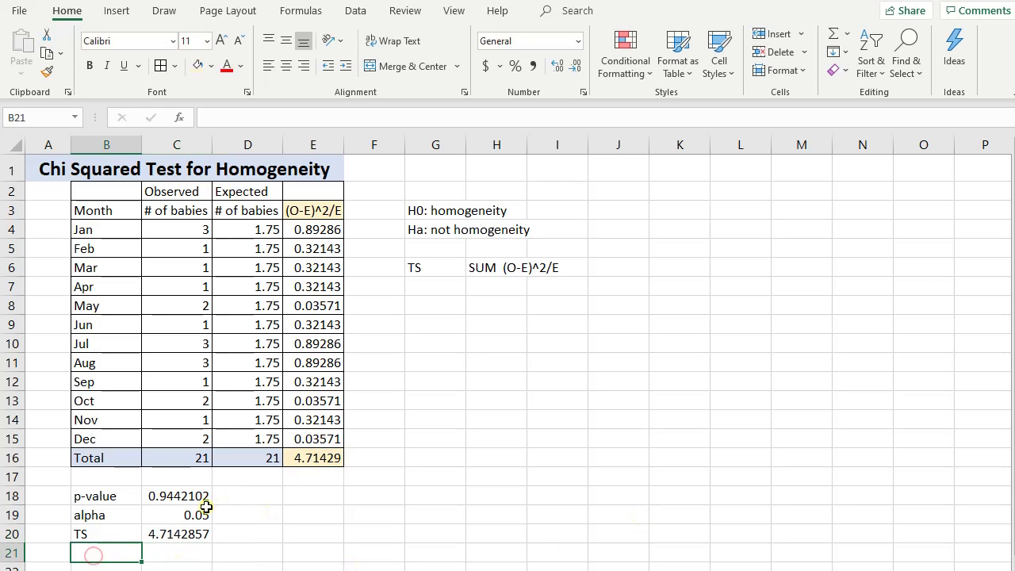
click(191, 536)
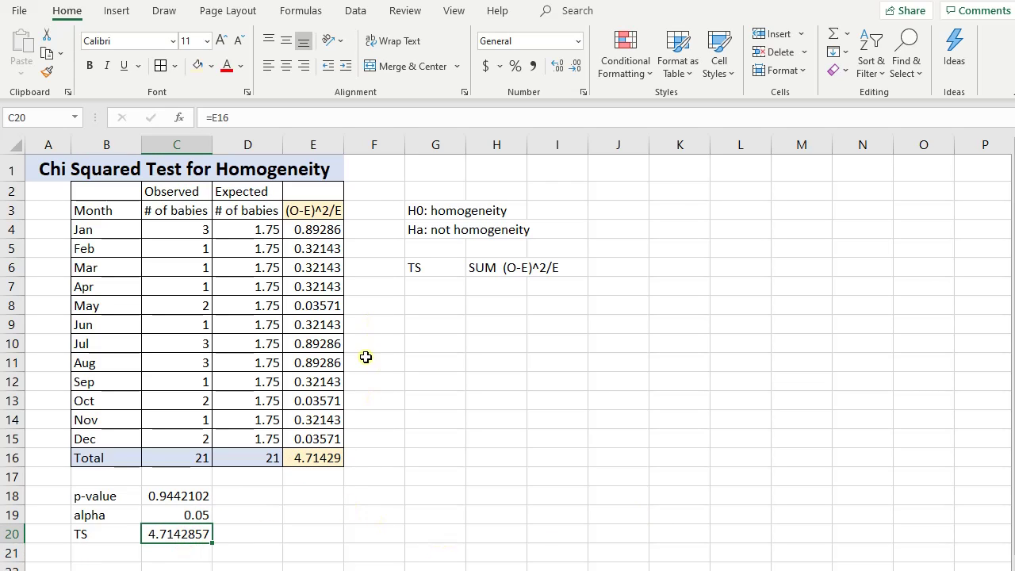
- Label cell B21, below TS, as p-value
scroll(515, 287, down, 1)
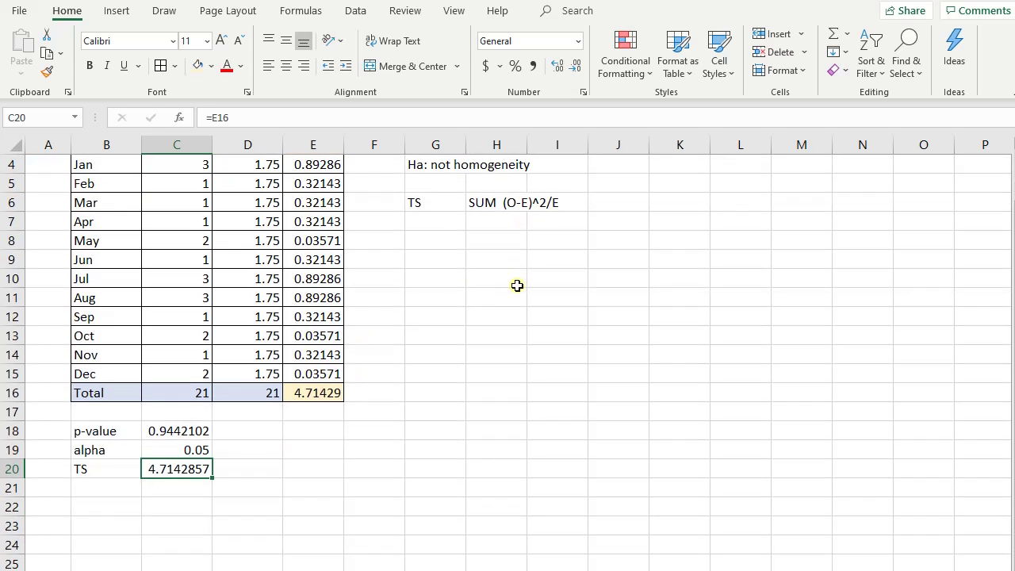
click(106, 489)
text(p-value)
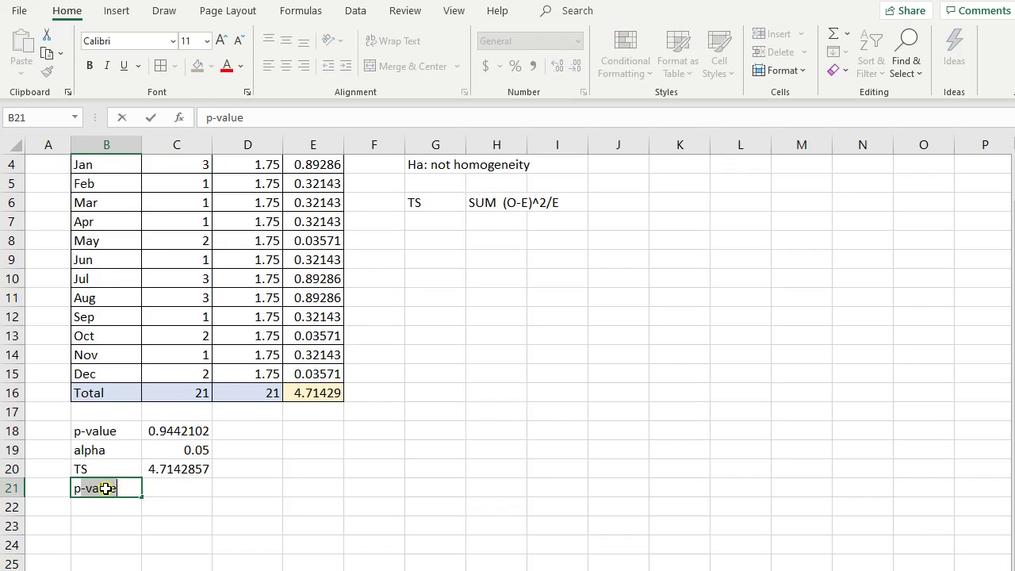
key(Tab)
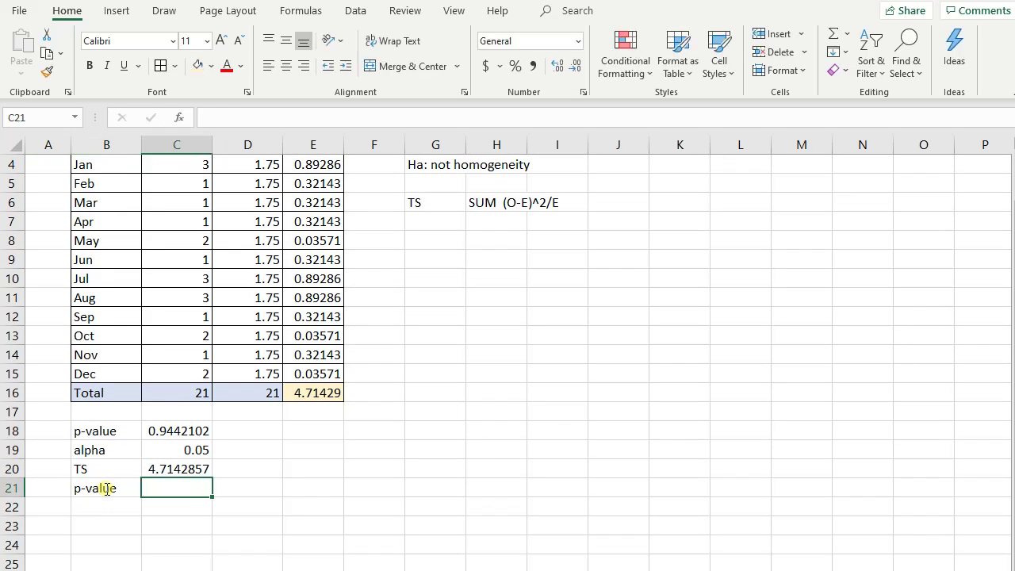
- Calculate the right-tailed p-value in C21 with =CHISQ.DIST.RT(C20, 11), using the test statistic and 11 degrees of freedom
text(=ch)
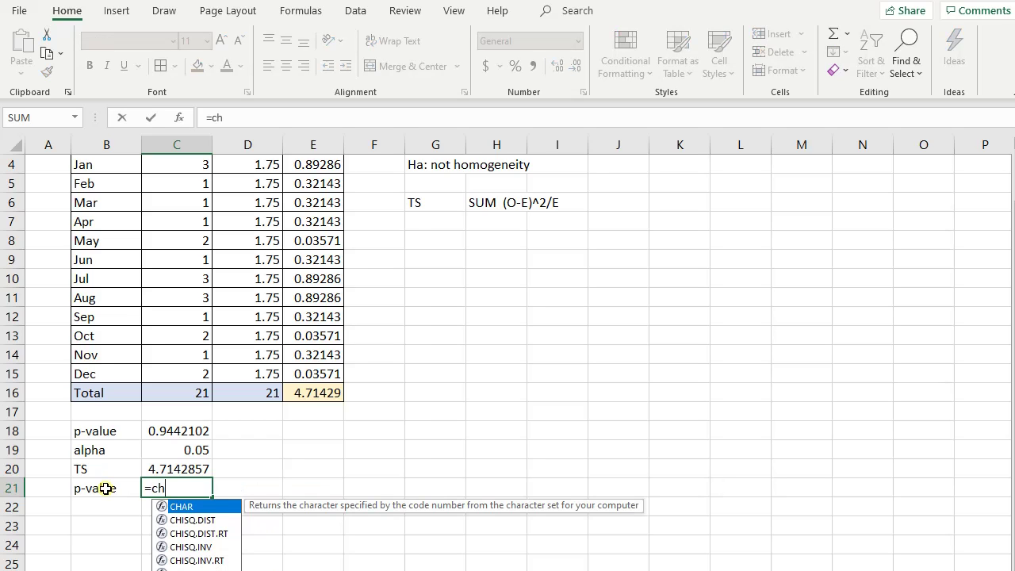
text(i)
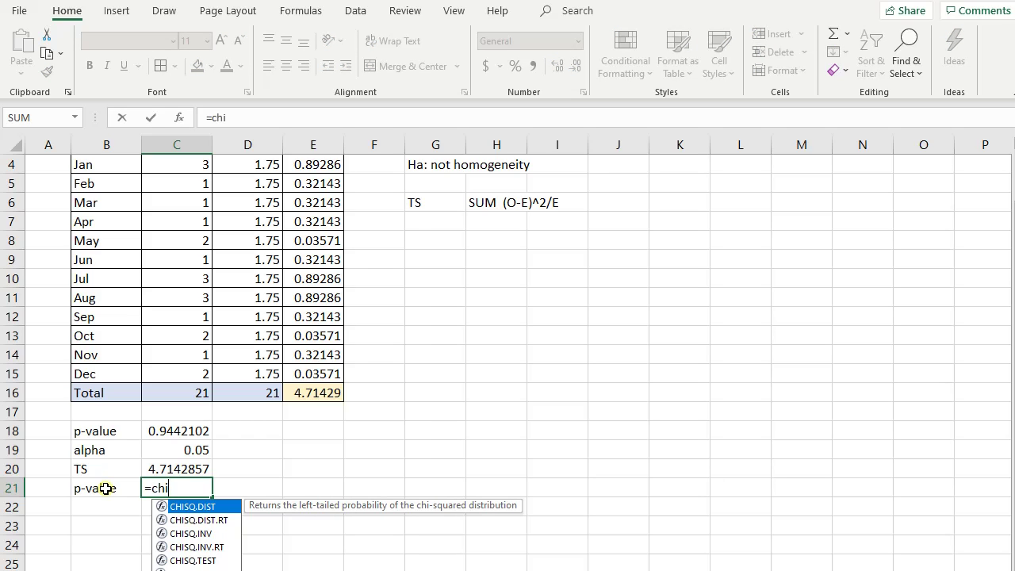
text(sq.dist)
key(Down)
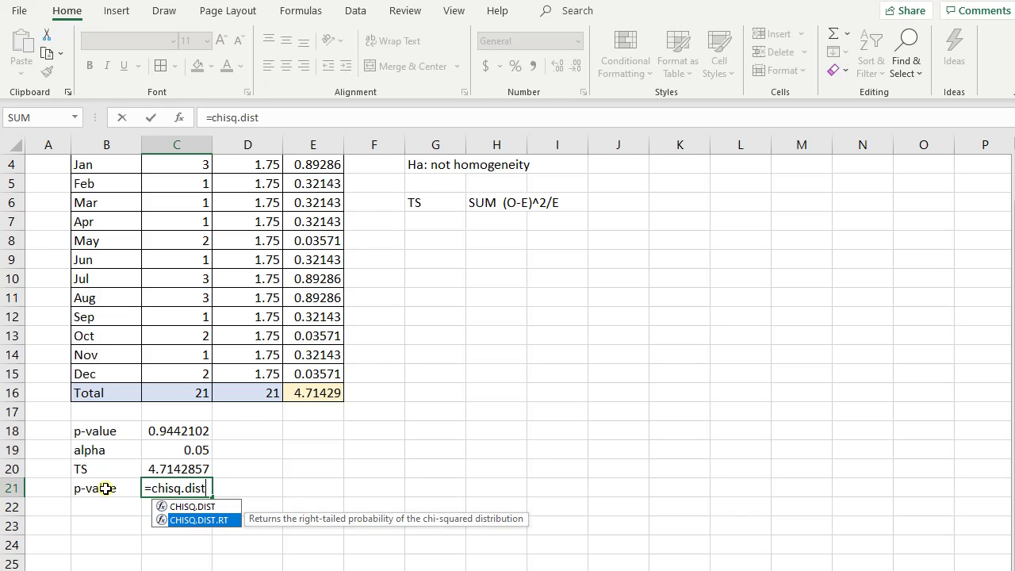
key(Tab)
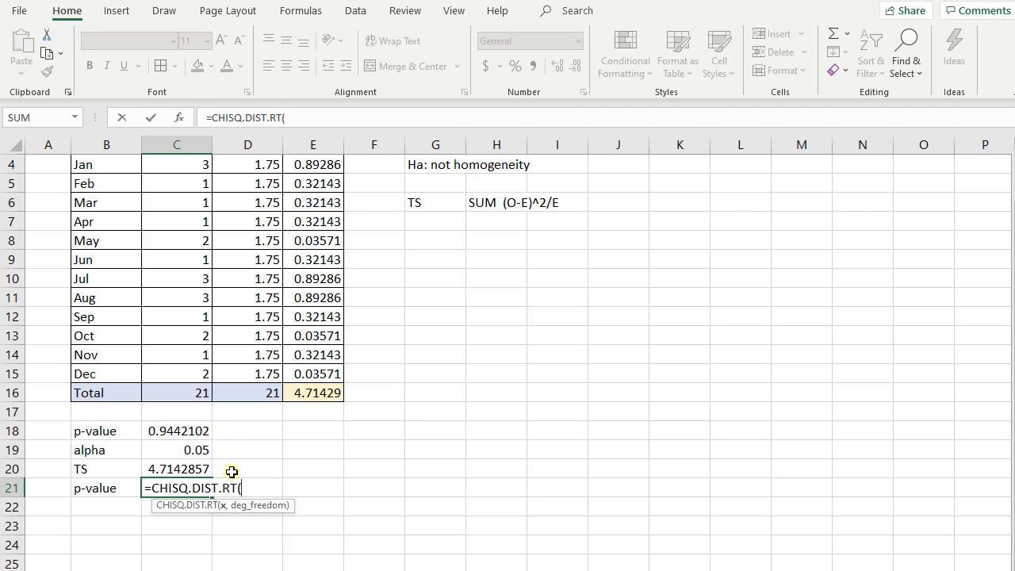
click(170, 468)
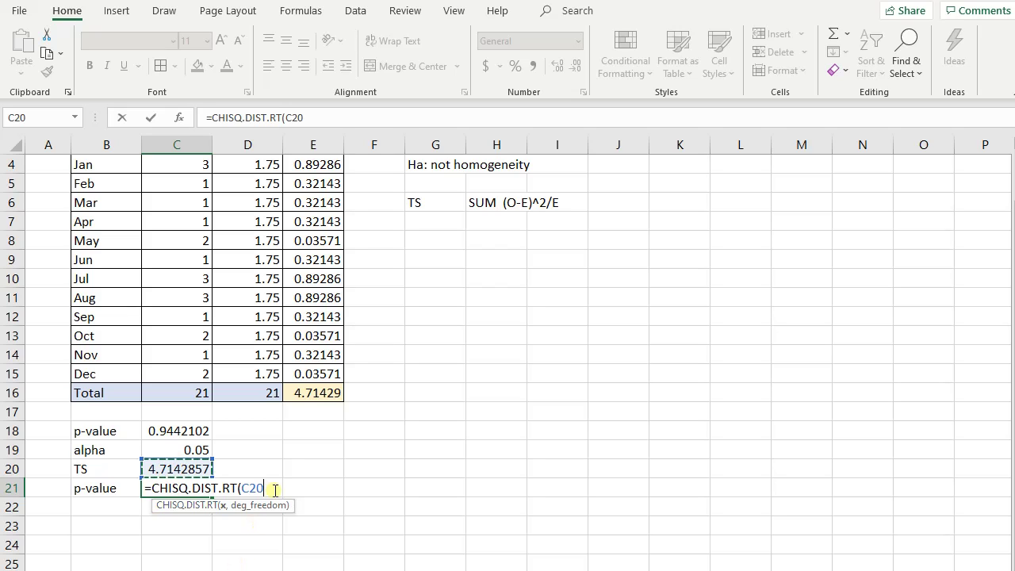
text(, 11)
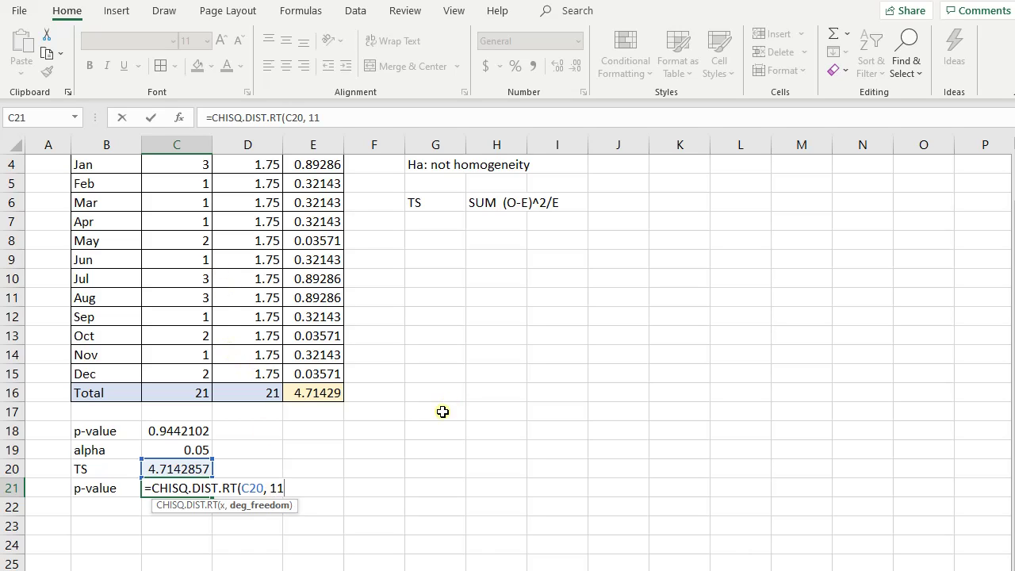
scroll(386, 381, up, 1)
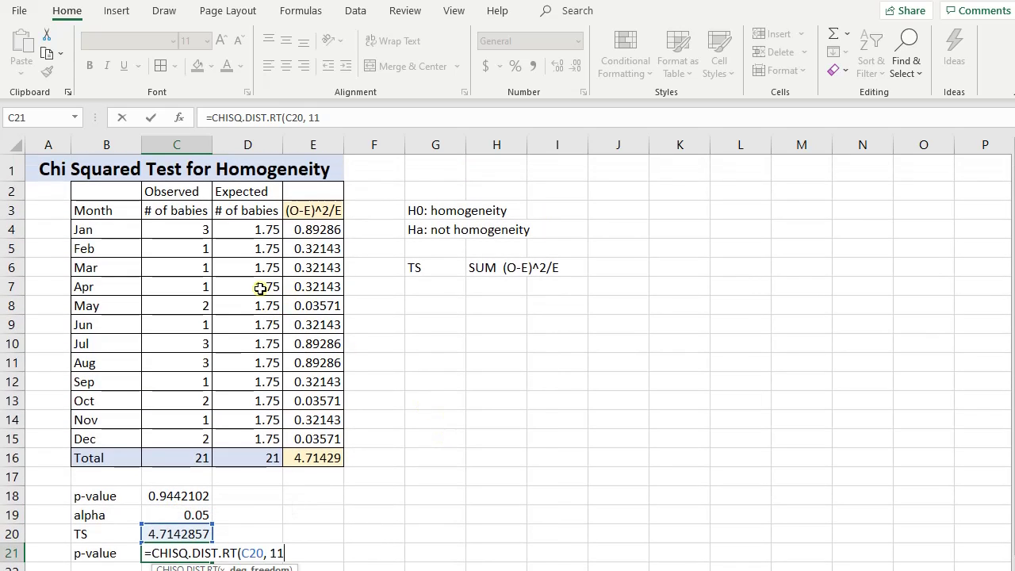
scroll(334, 543, down, 1)
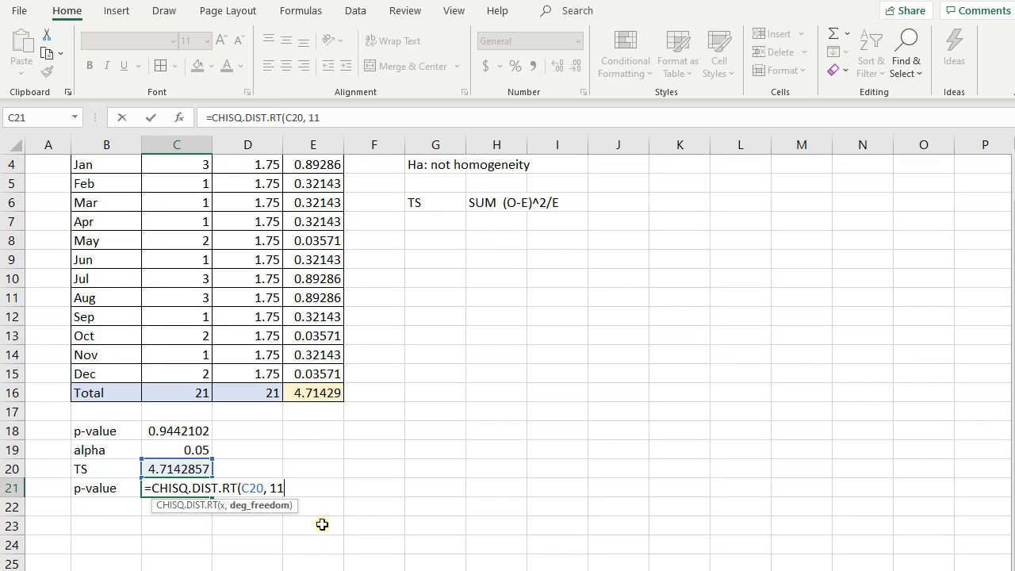
text())
key(Return)
- Highlight both p-value results, C18 and C21, with the light gold fill color
click(193, 430)
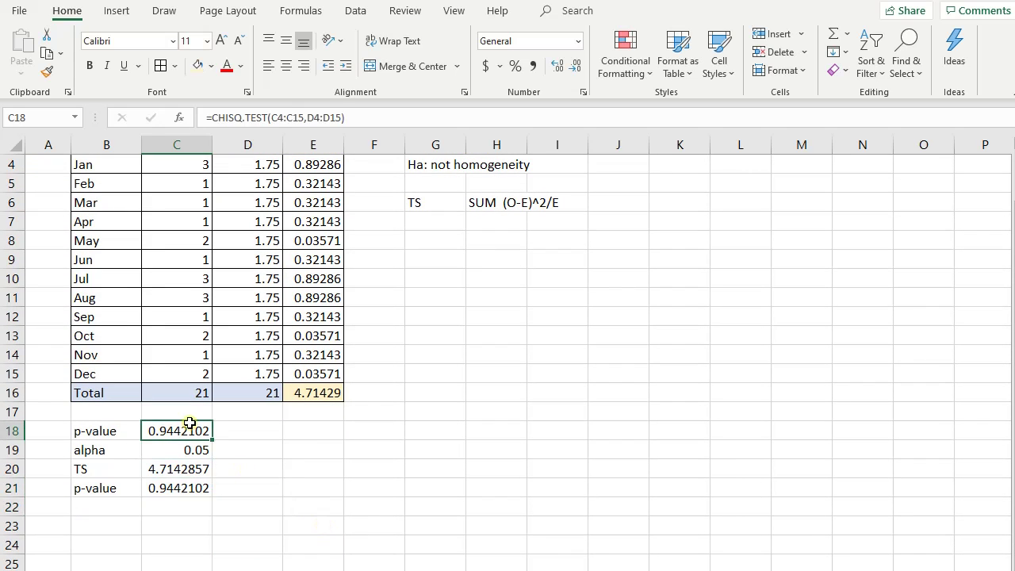
ctrl+click(211, 487)
click(197, 66)
click(441, 543)
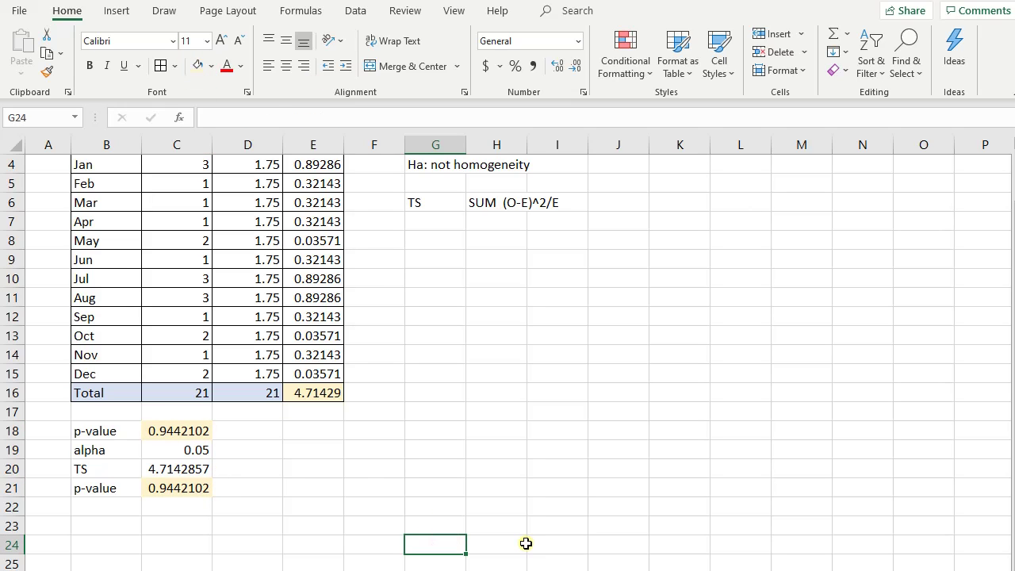